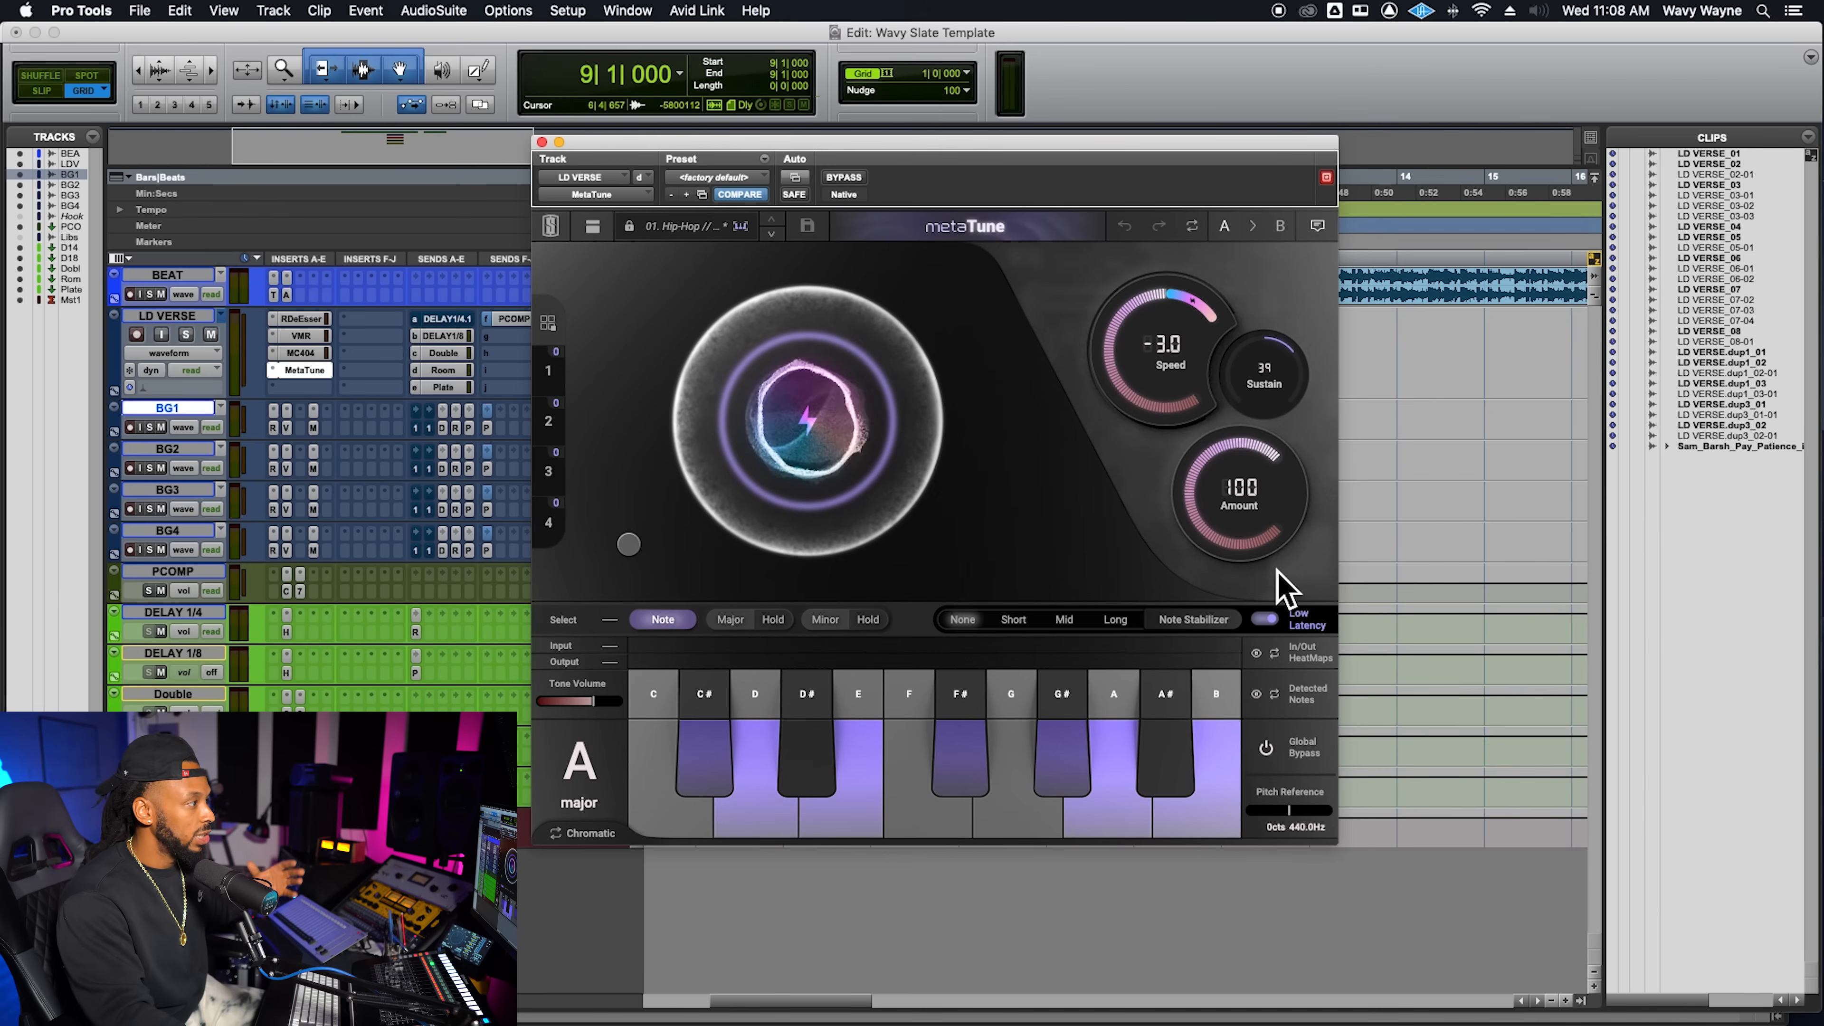
Close the MetaTune window and play the lead verse over the beat from bar 9
left_click(541, 142)
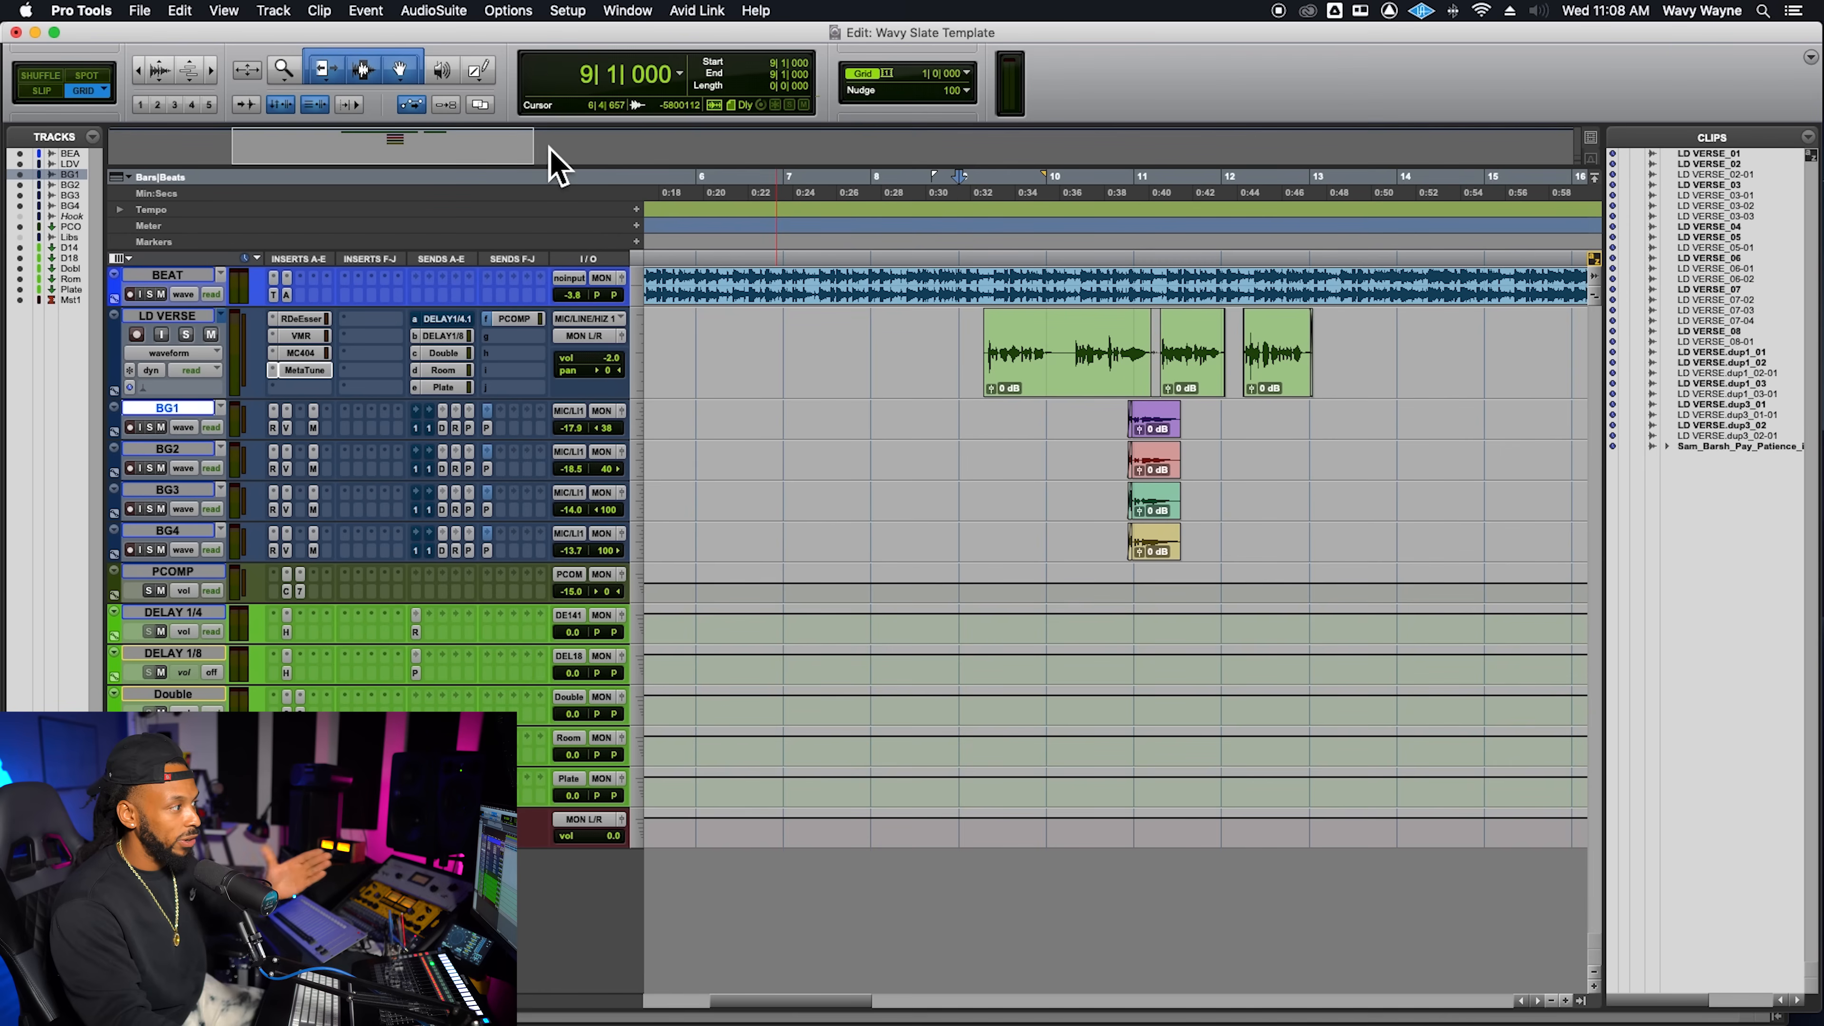
left_click(974, 350)
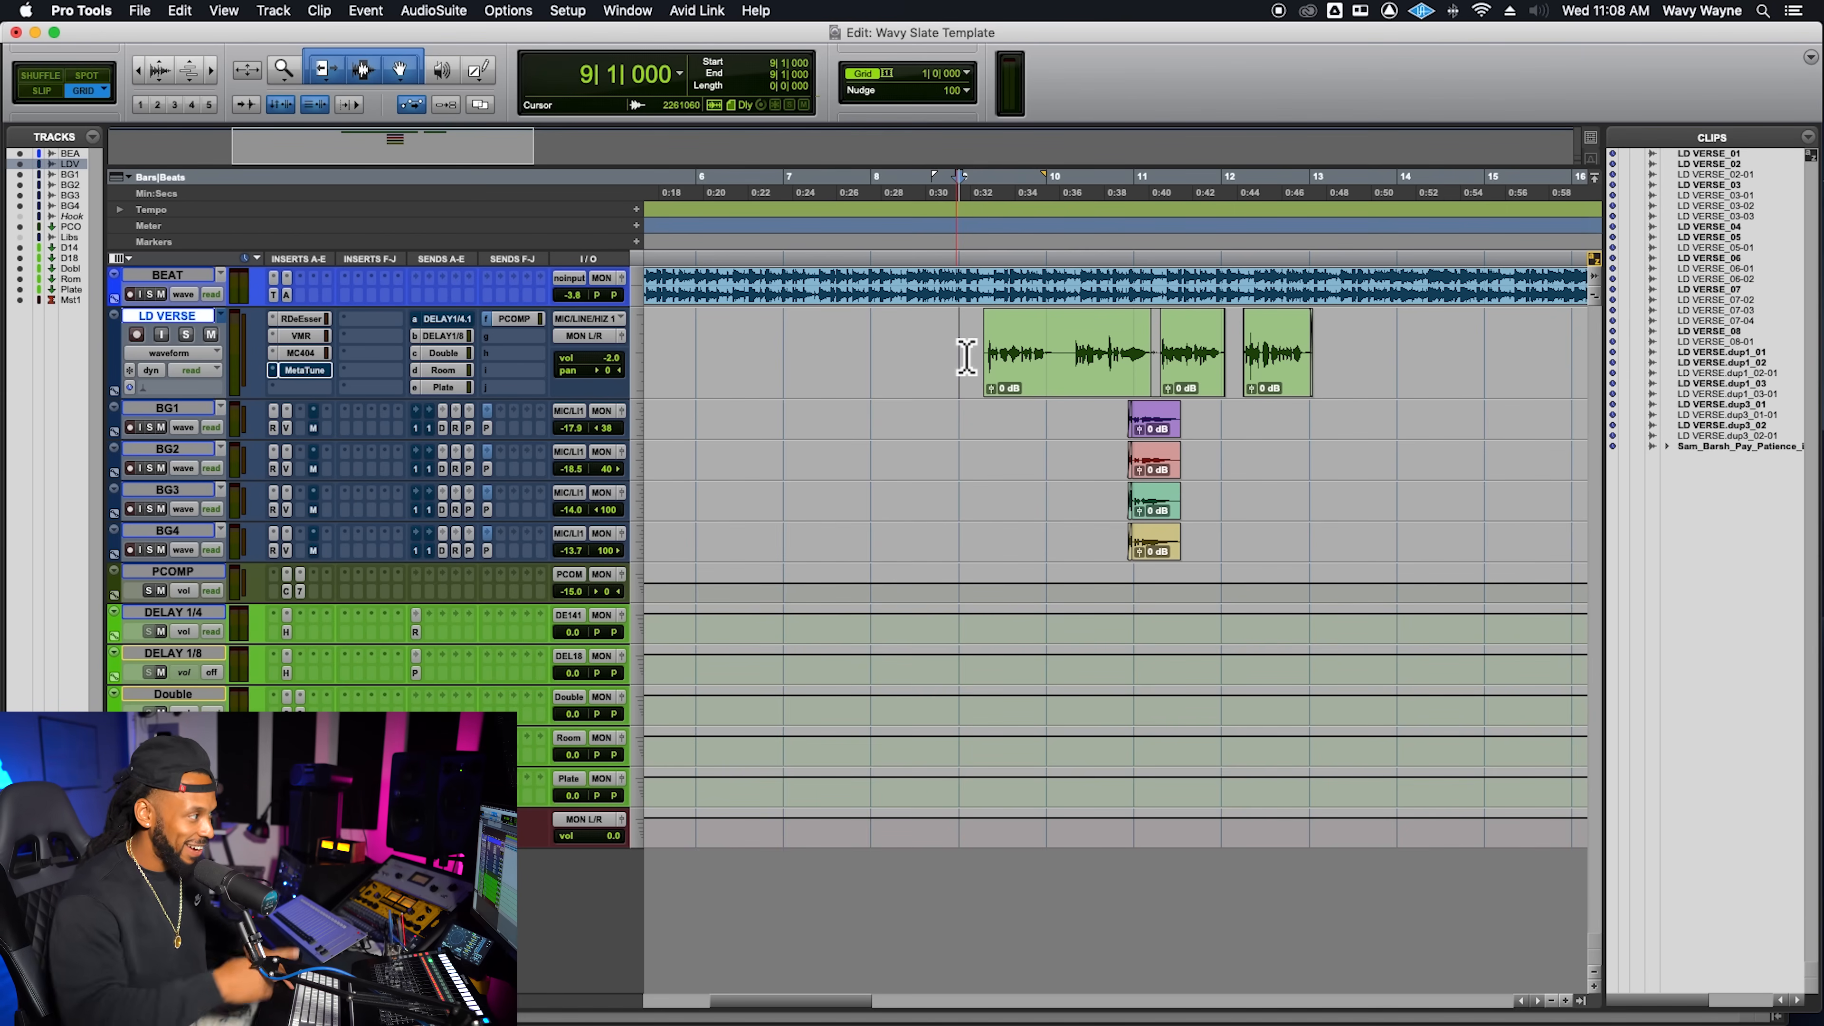
key("space")
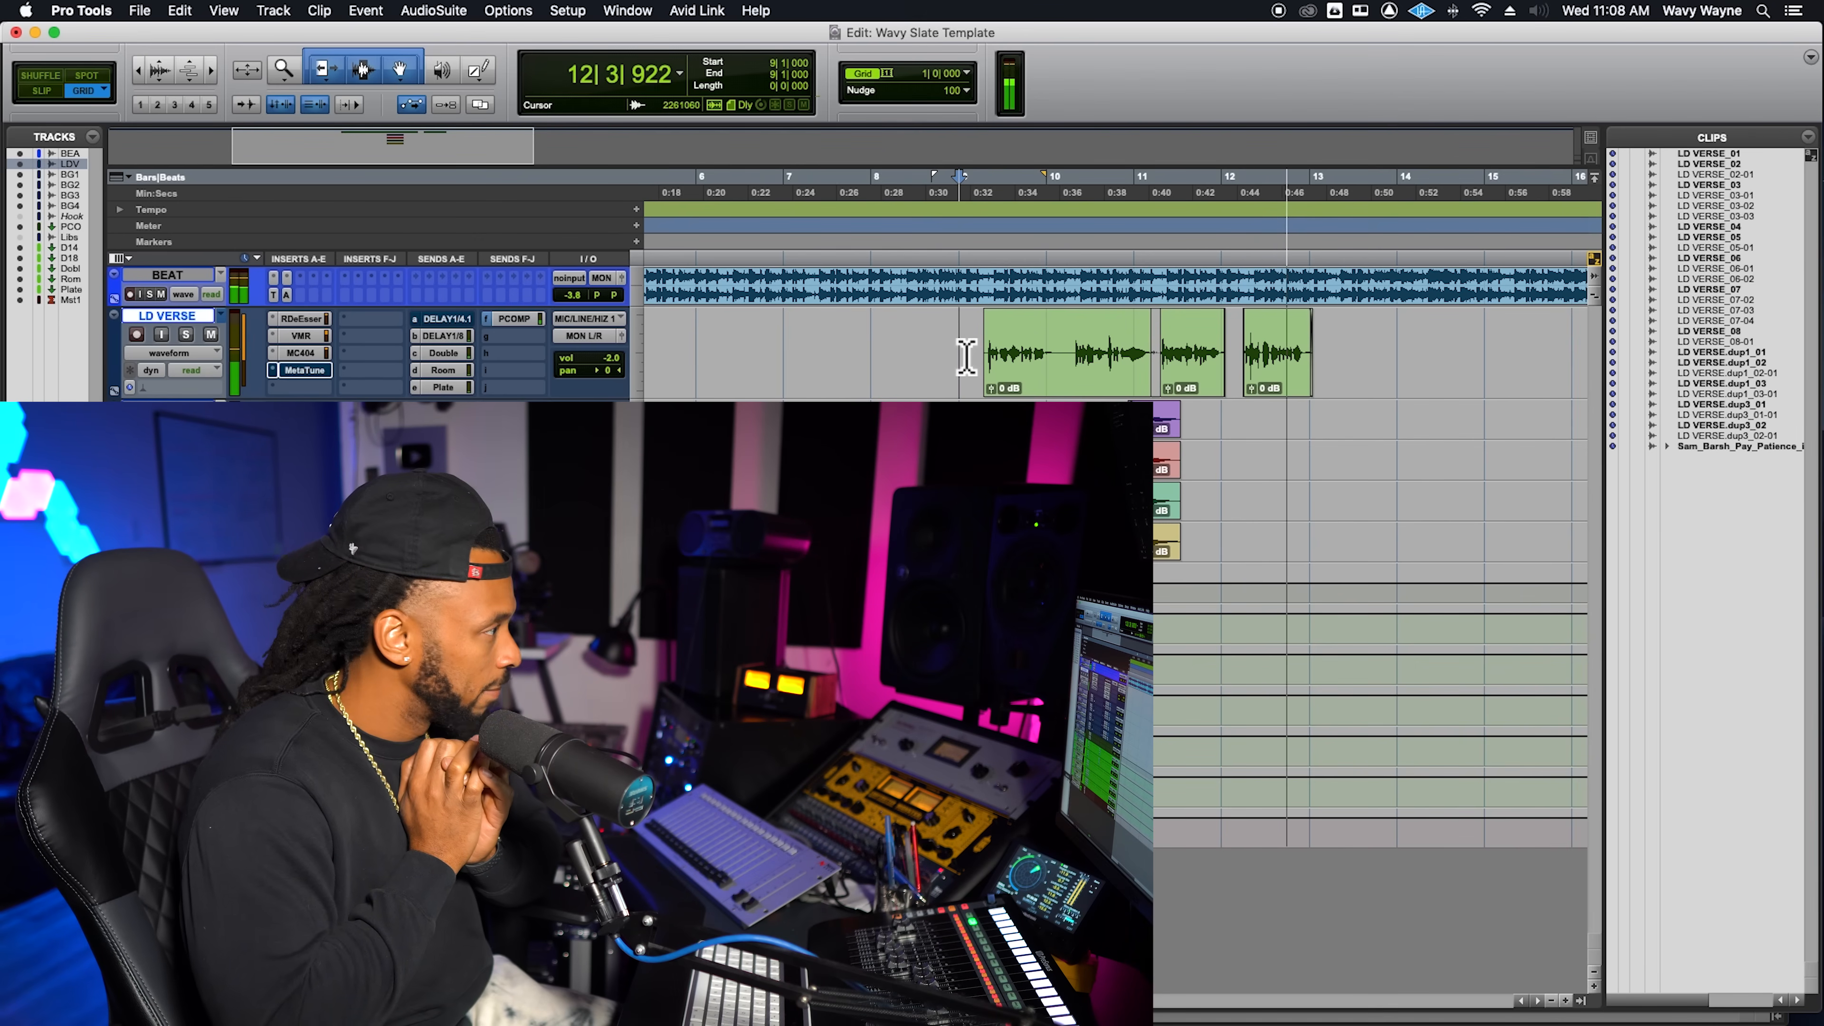
key("space")
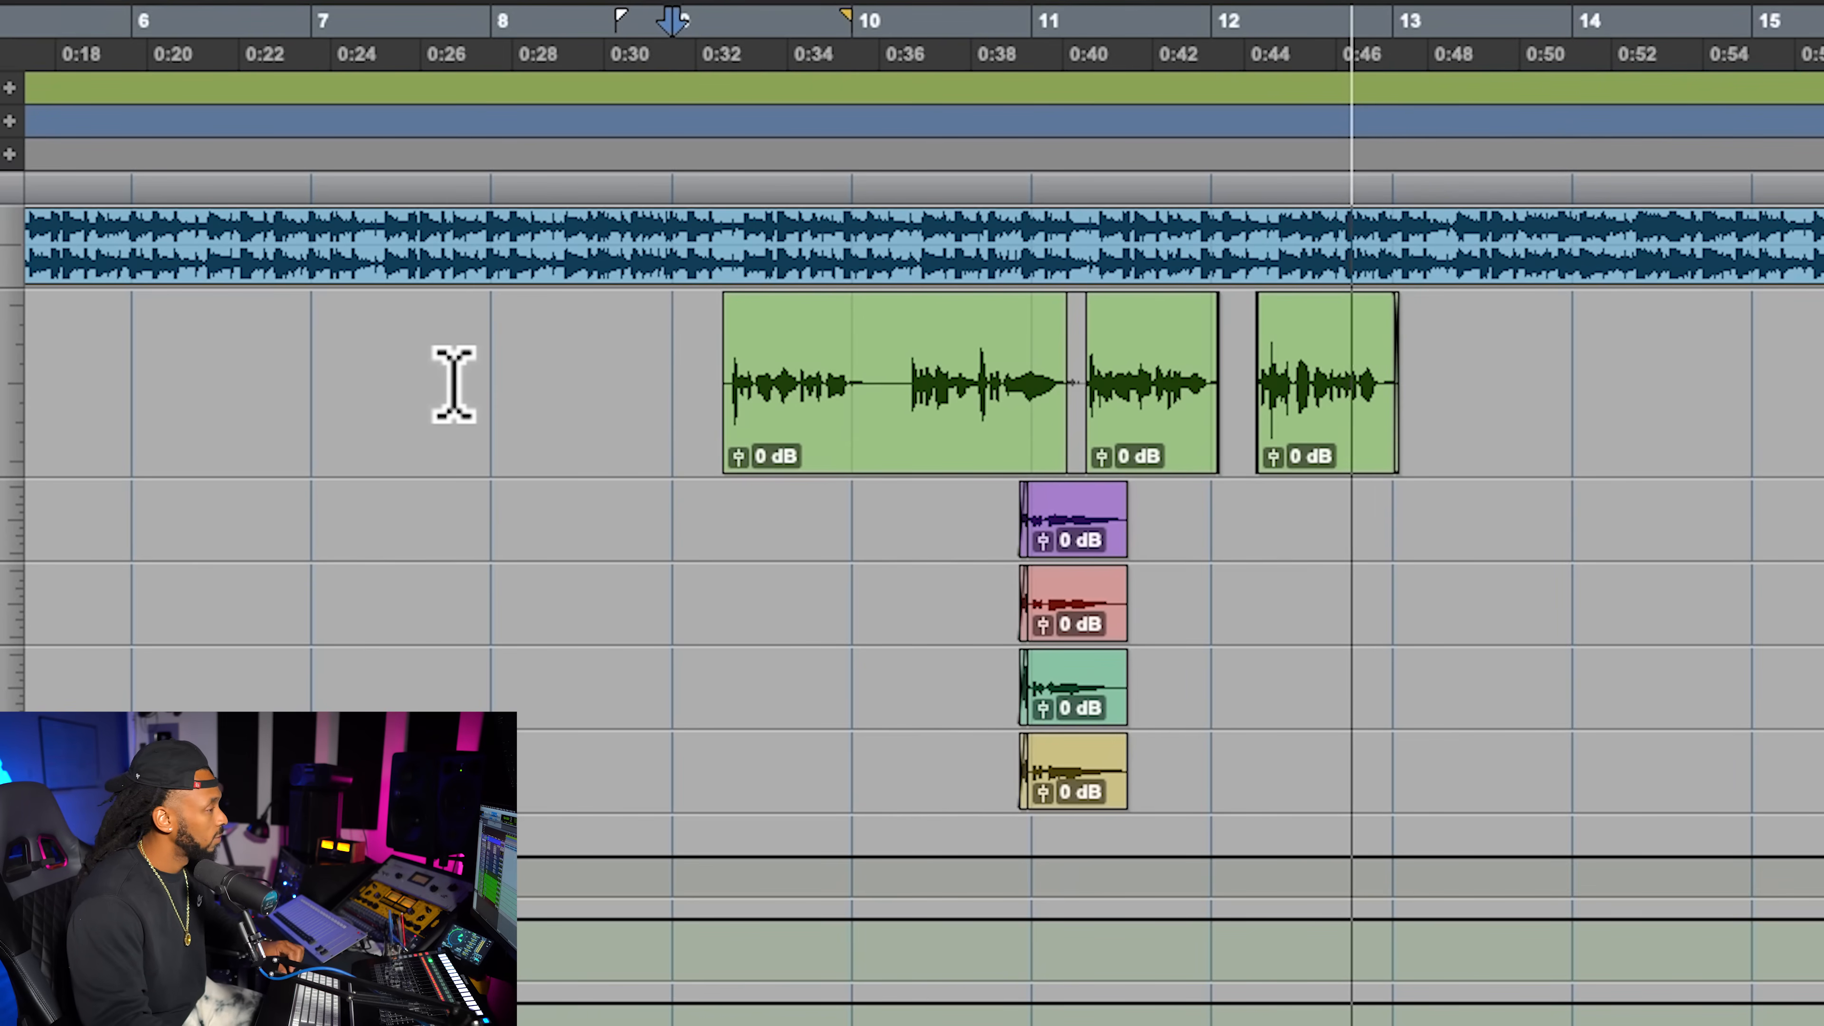
key("space")
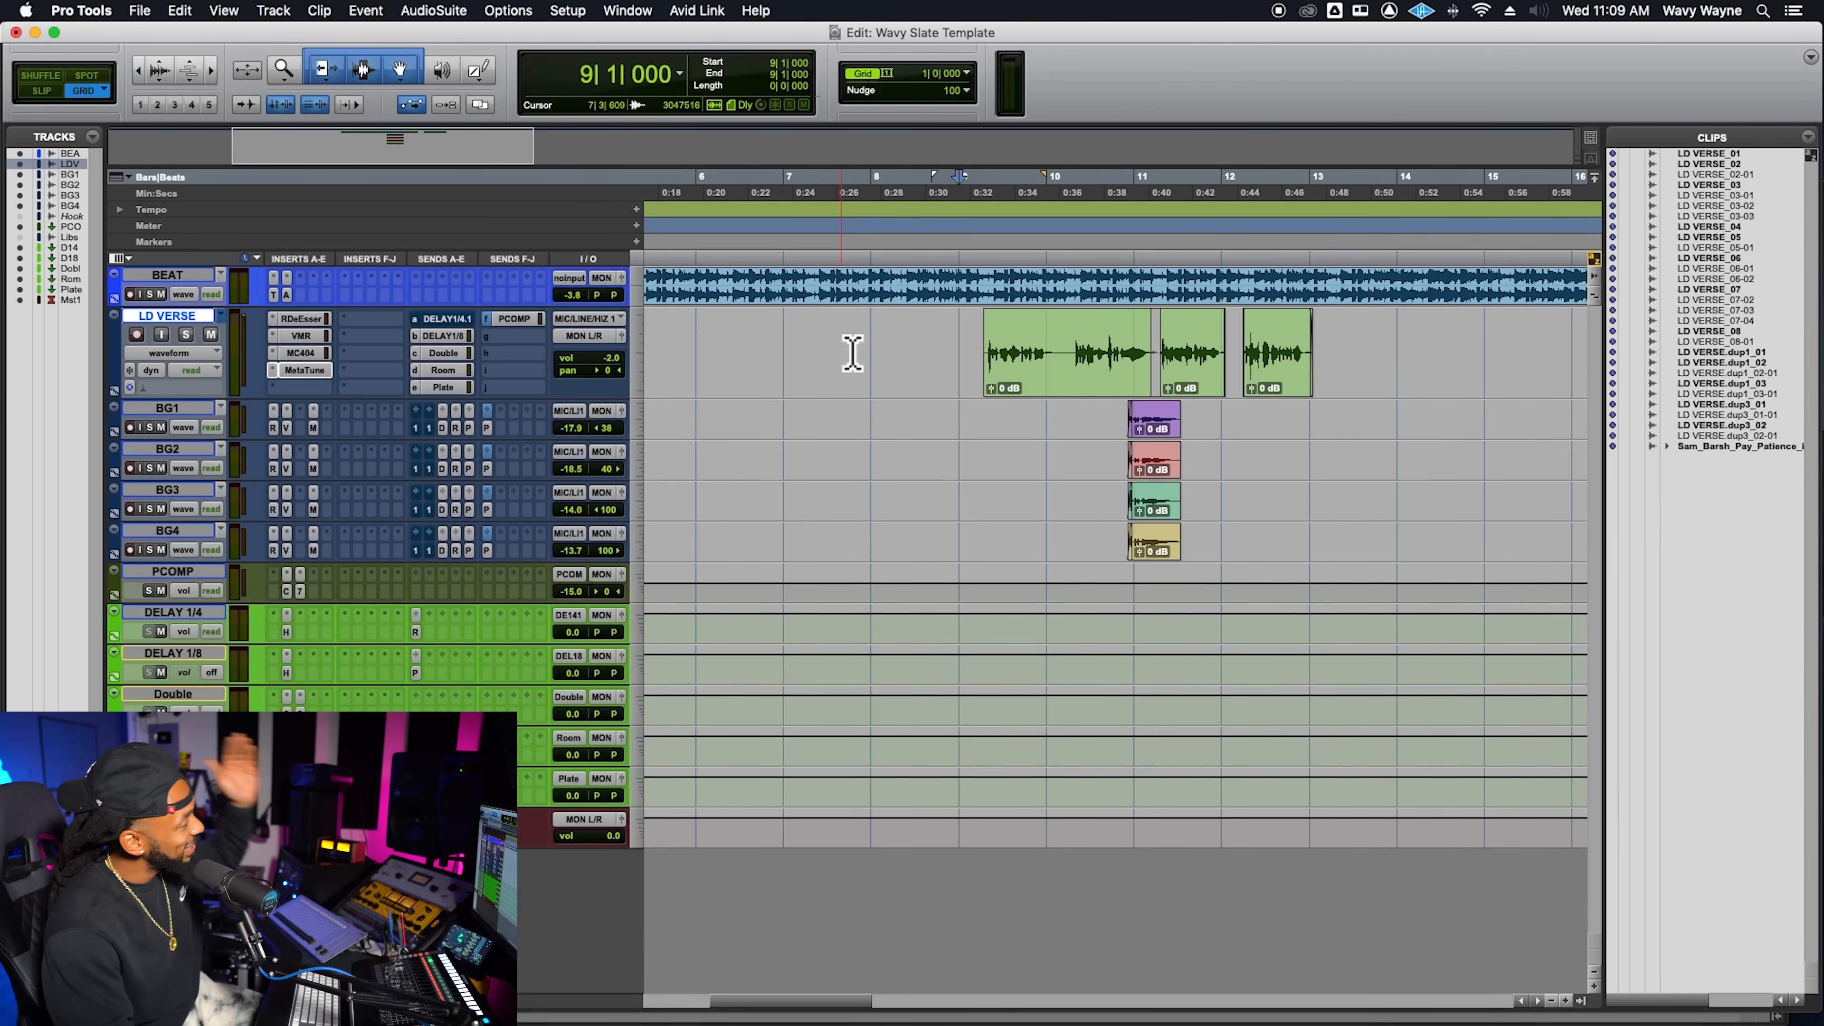
Open MetaTune on the LD VERSE track and exclude C# from its A major scale
left_click(304, 371)
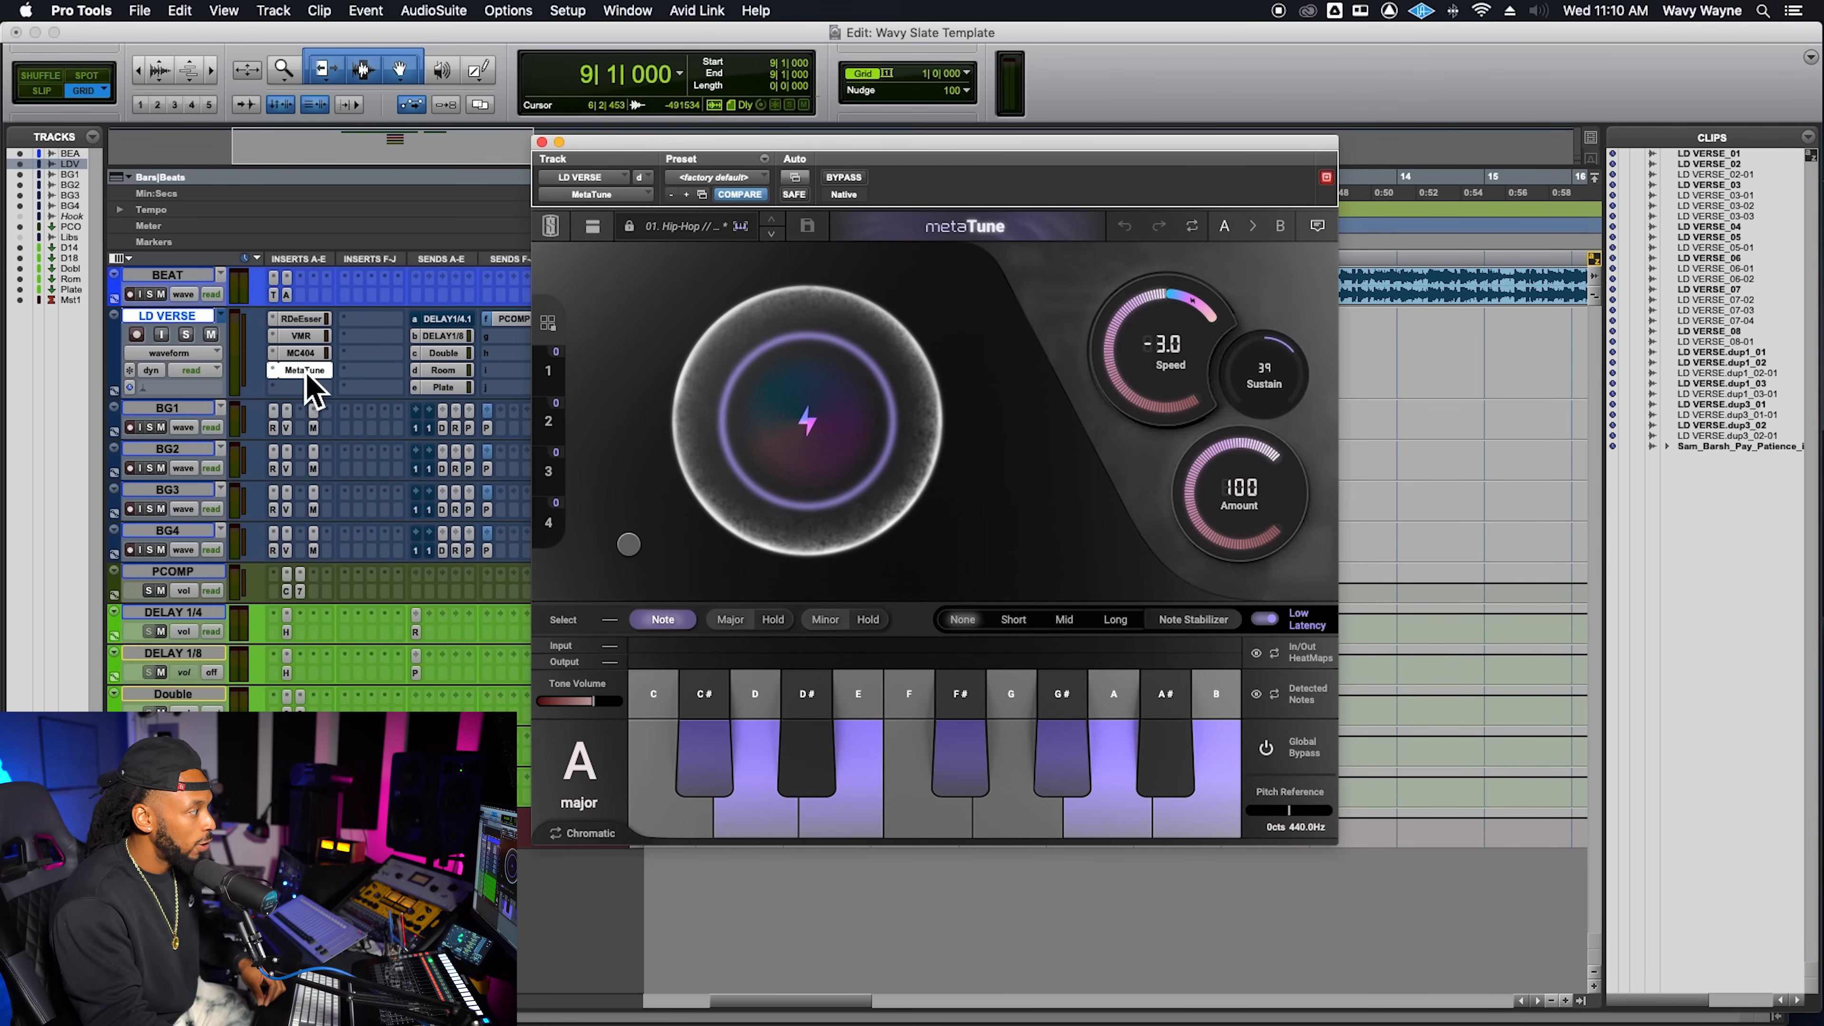
left_click(617, 760)
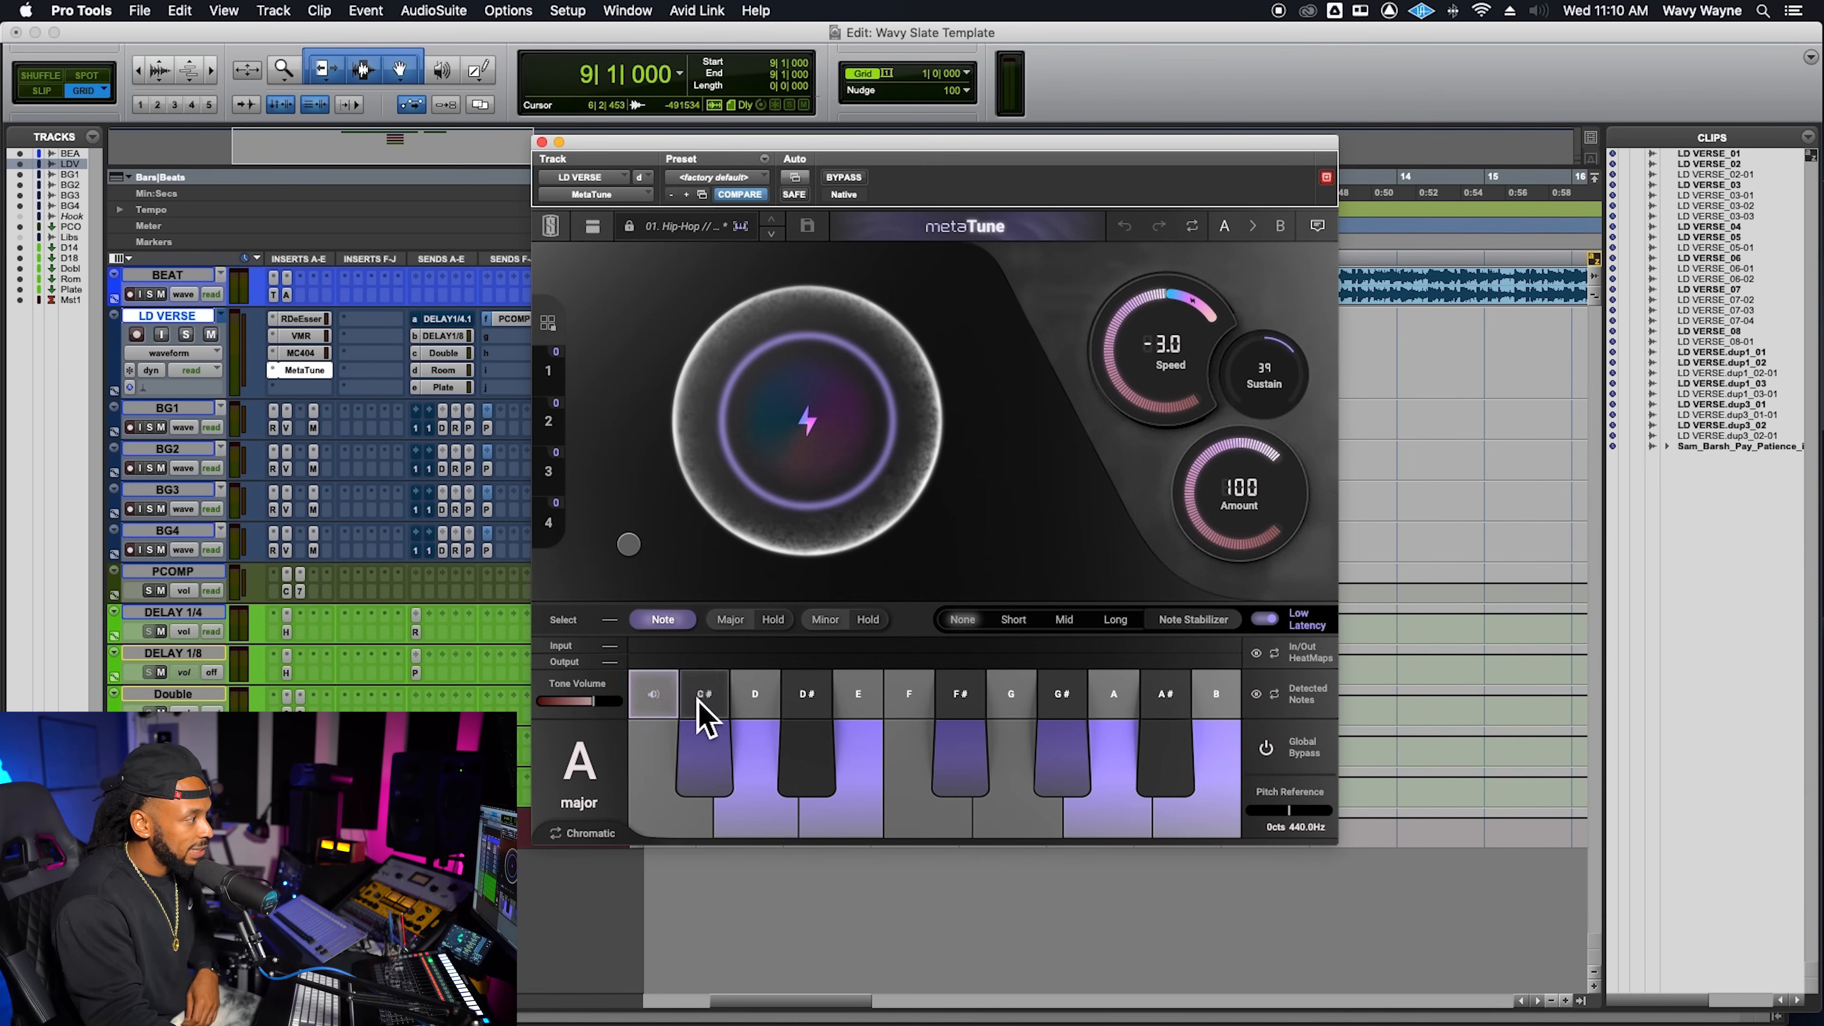
left_click(707, 747)
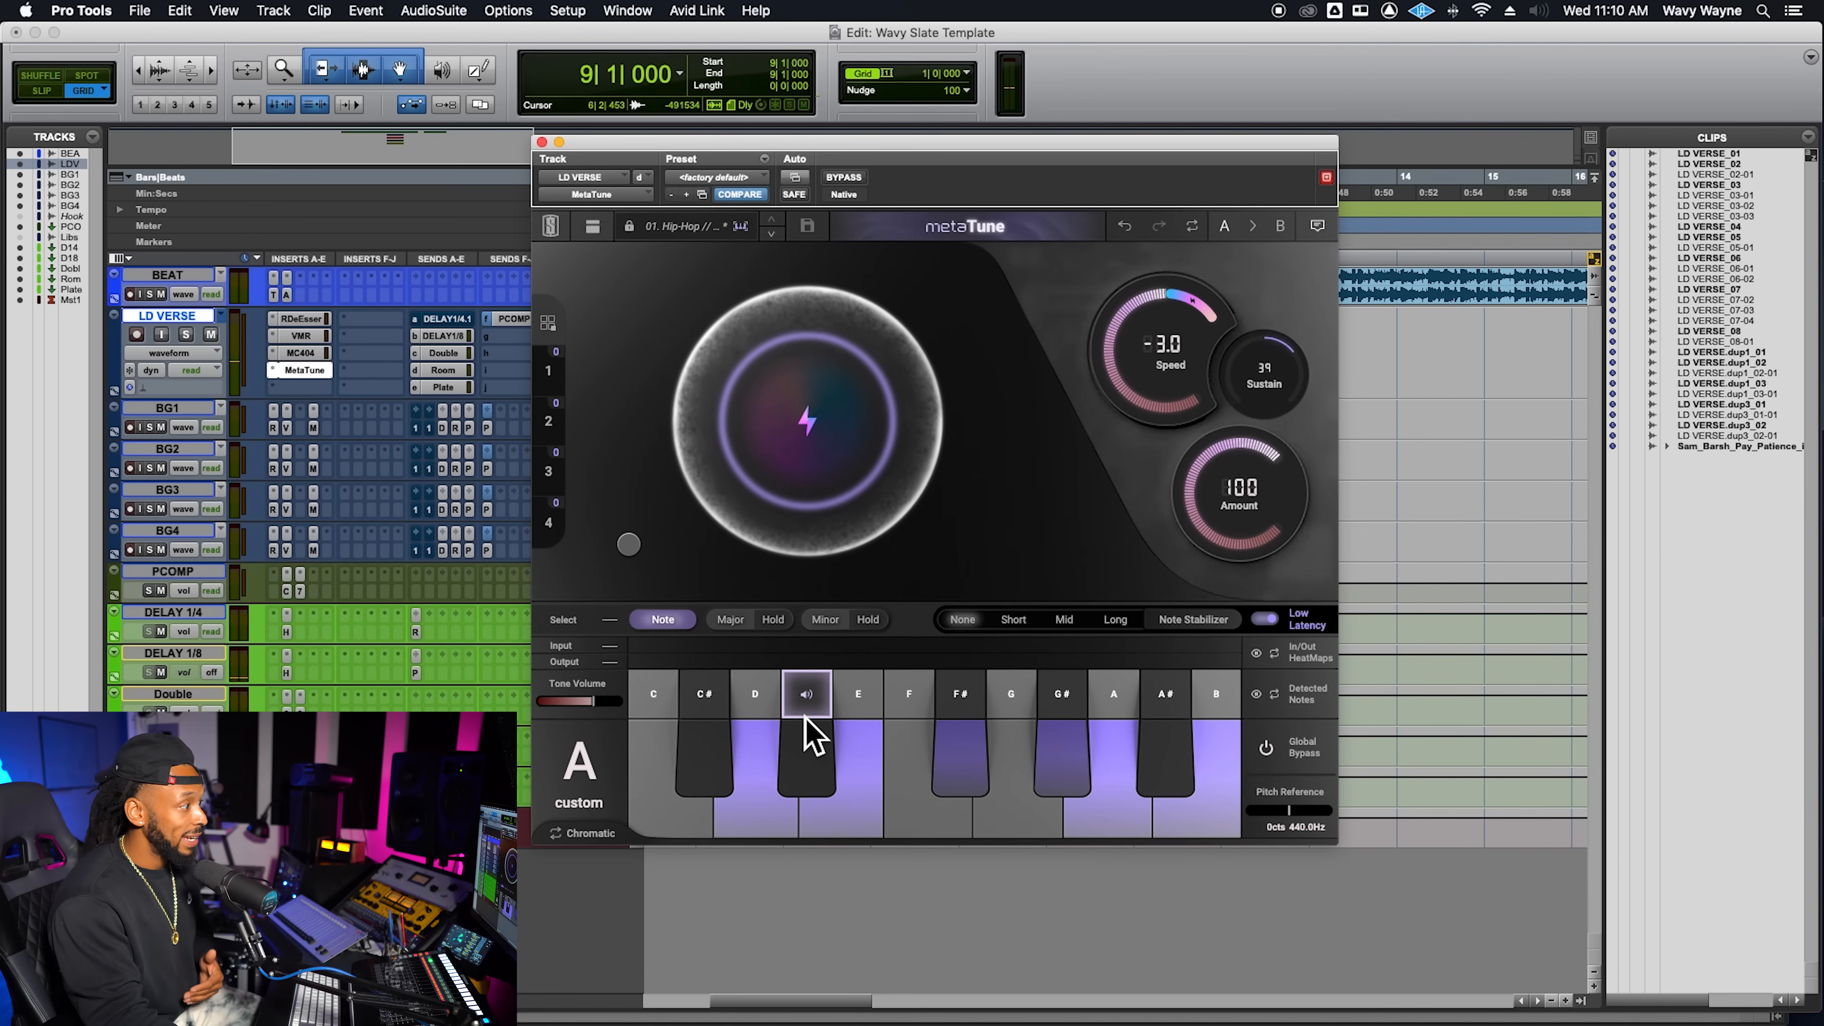
Try a custom scale with F enabled and F# excluded, and restore the A major scale
mouse_move(603, 801)
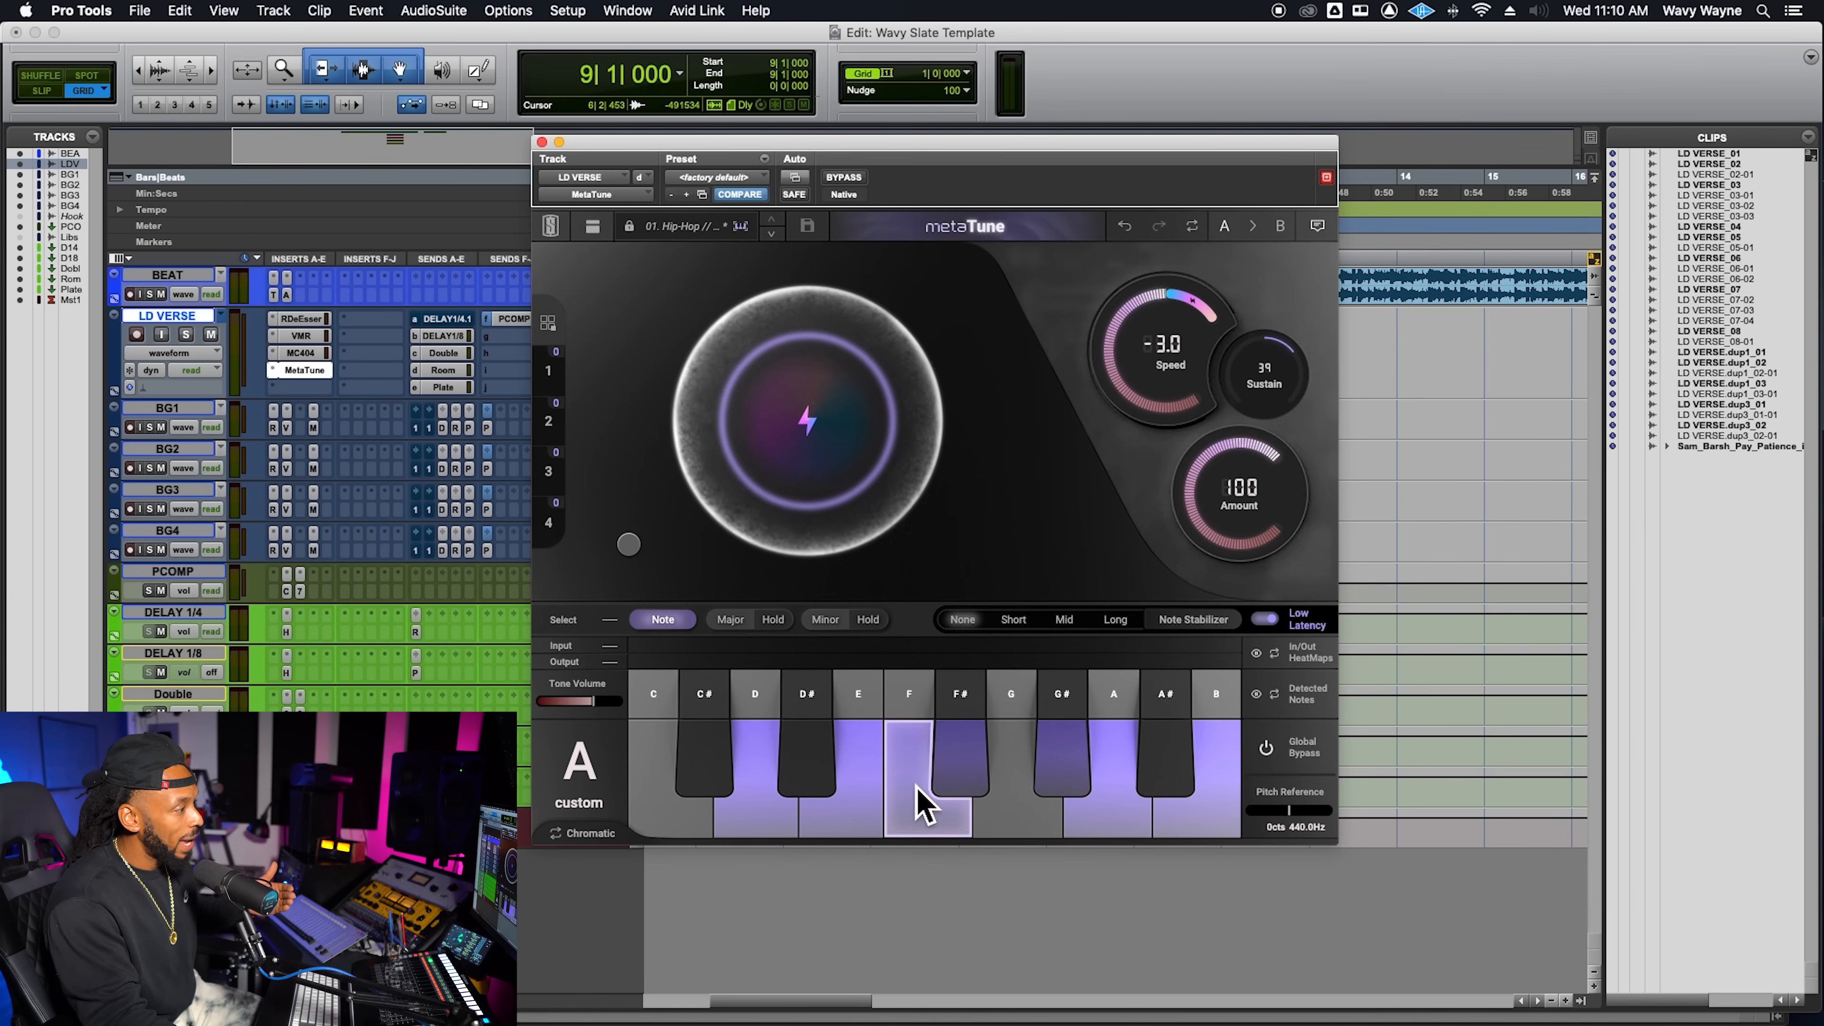
left_click(1014, 819)
left_click(962, 774)
left_click(1014, 814)
mouse_move(600, 805)
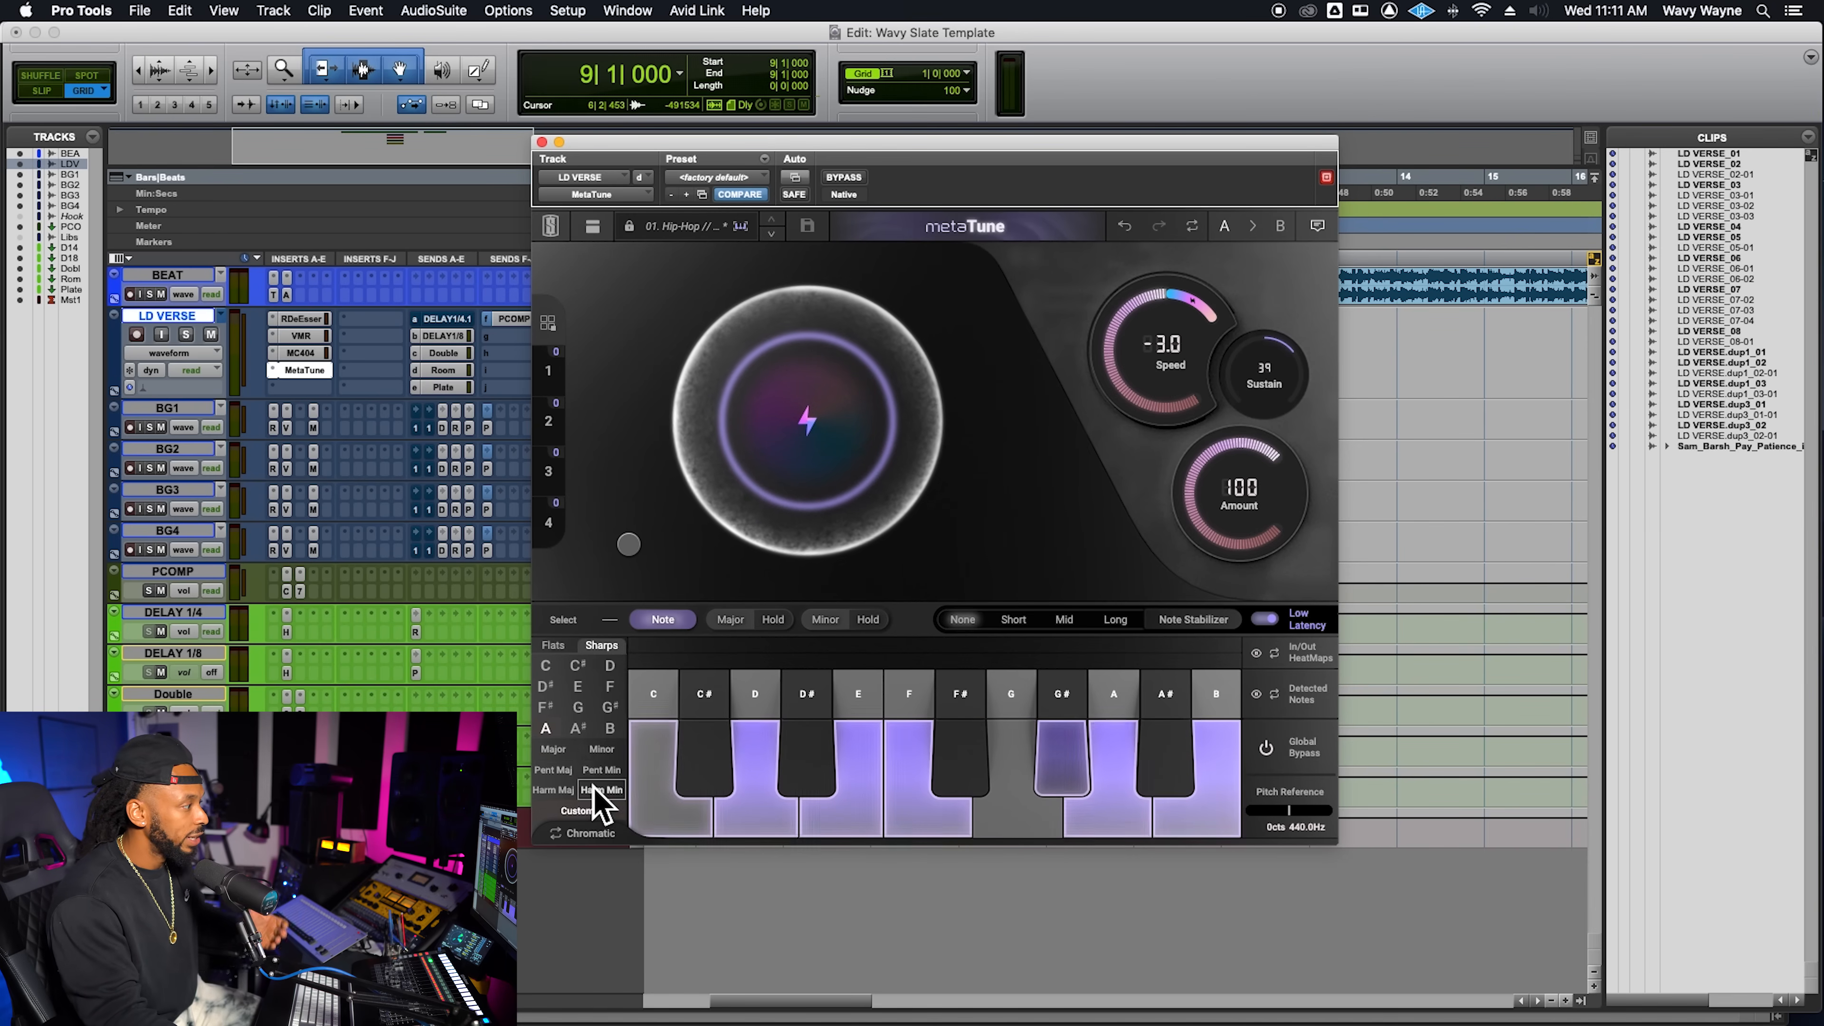
left_click(564, 753)
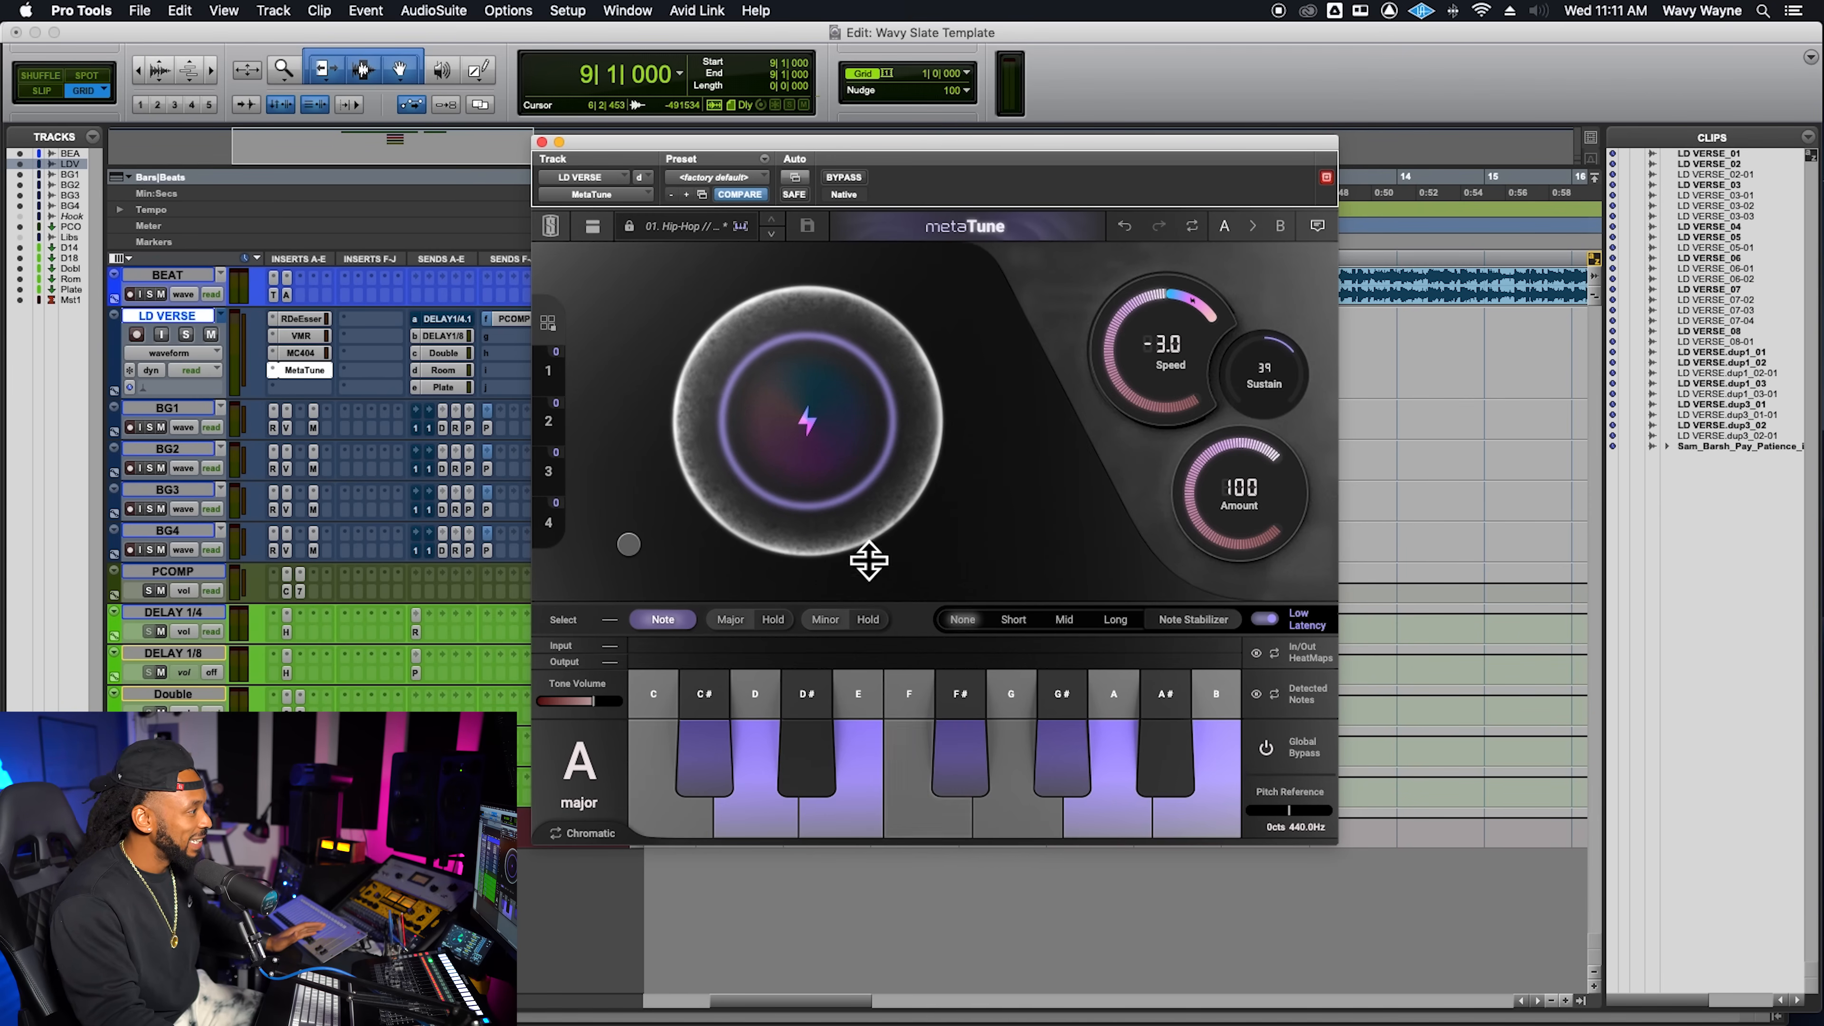
Try different Amount and Speed settings in MetaTune, returning Amount to 100 and Speed to -3.0 ms
mouse_move(864, 516)
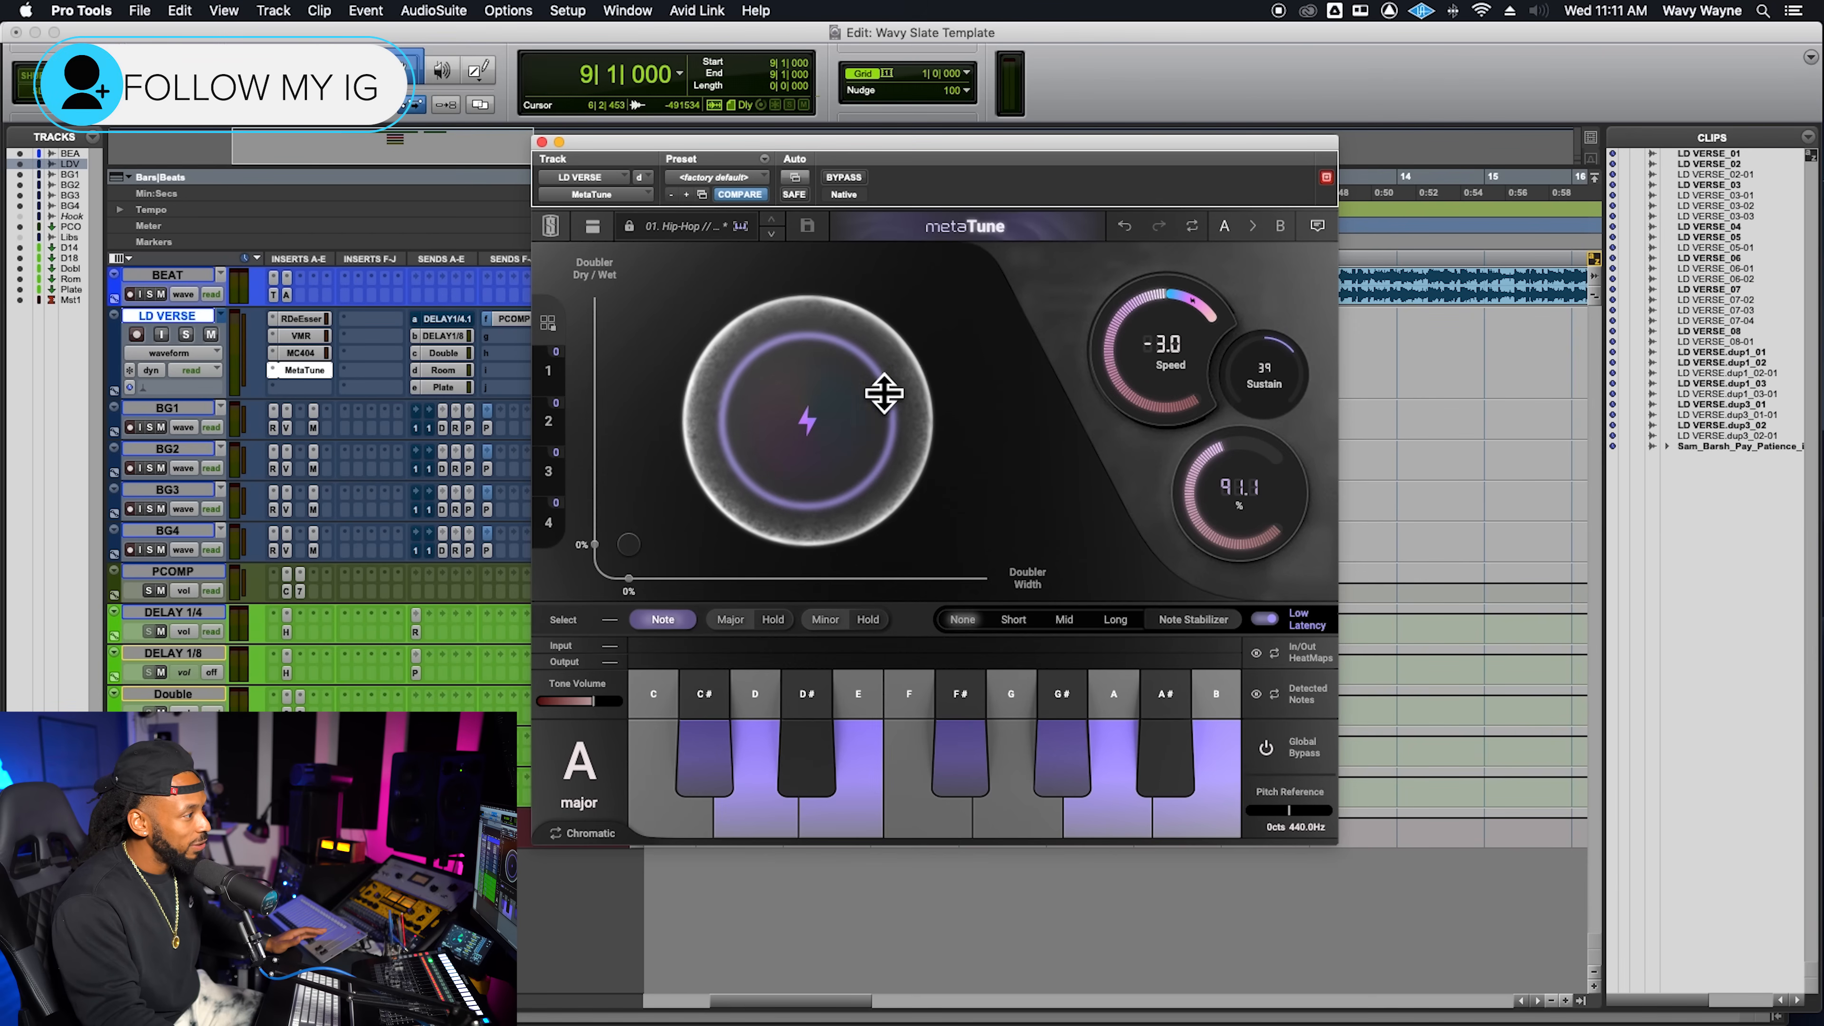
left_click_drag(890, 440, 890, 403)
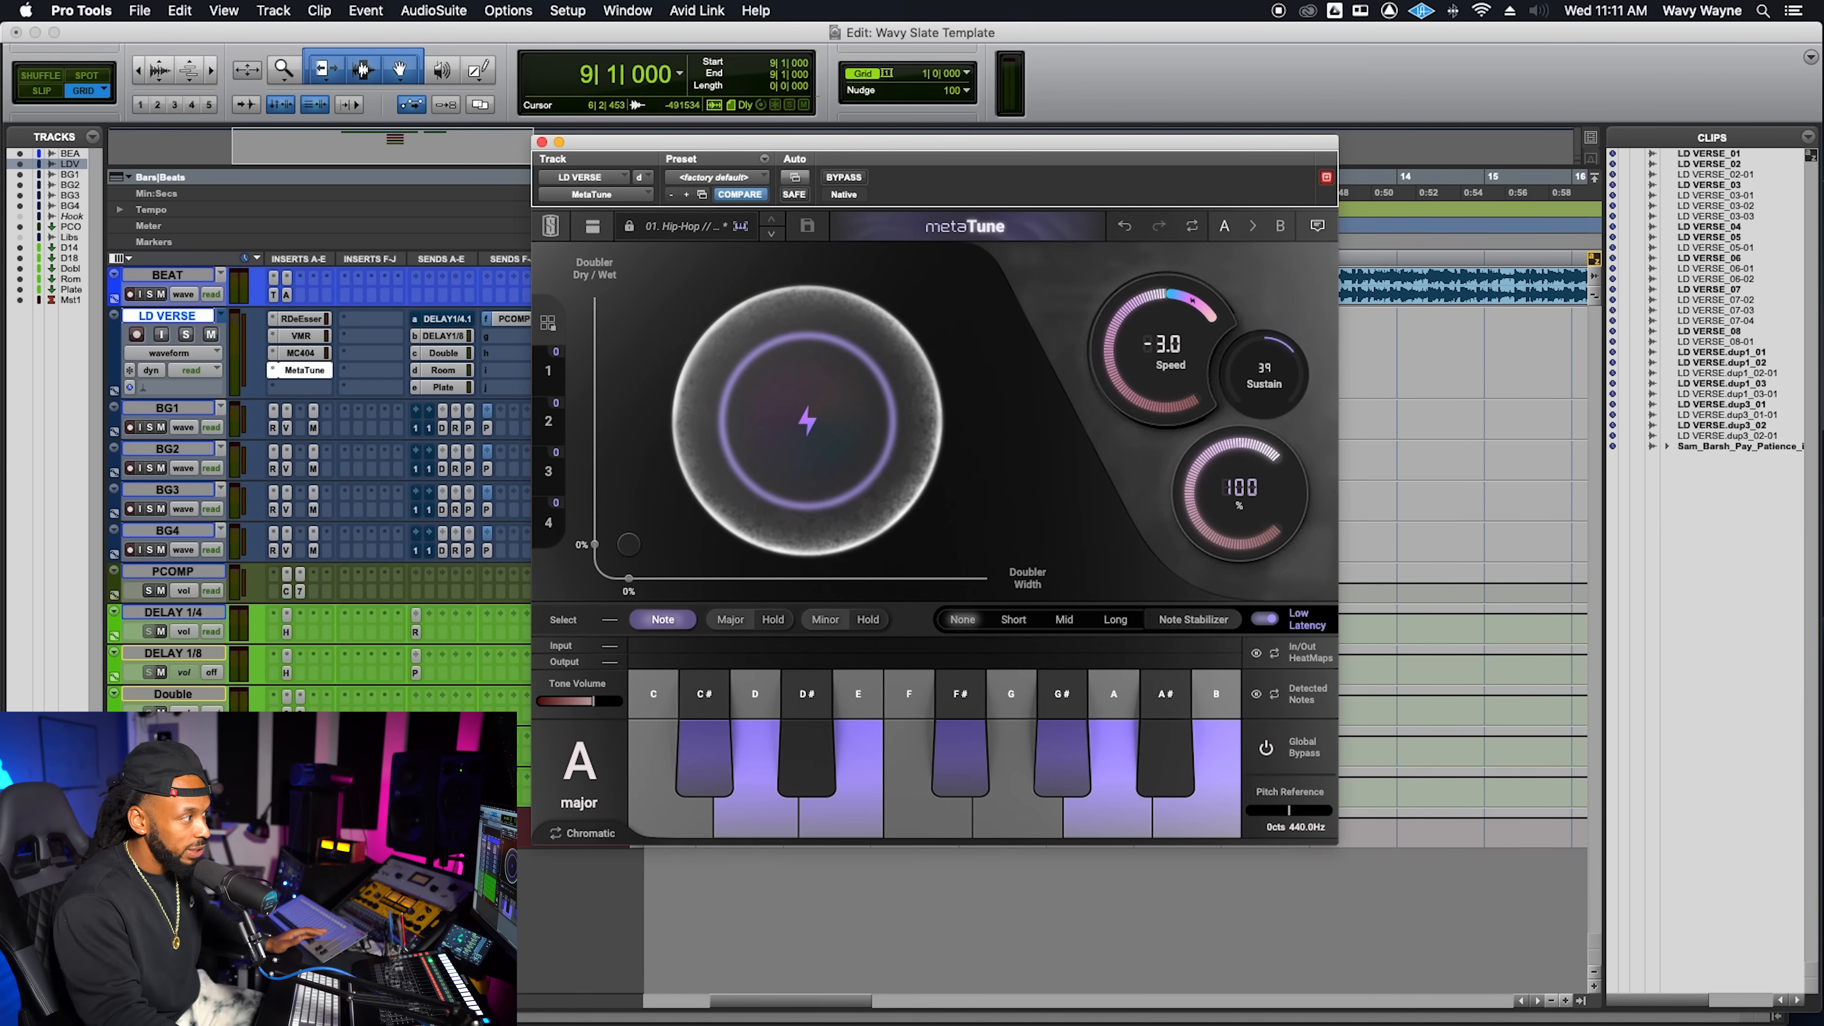
left_click_drag(1240, 495, 1239, 402)
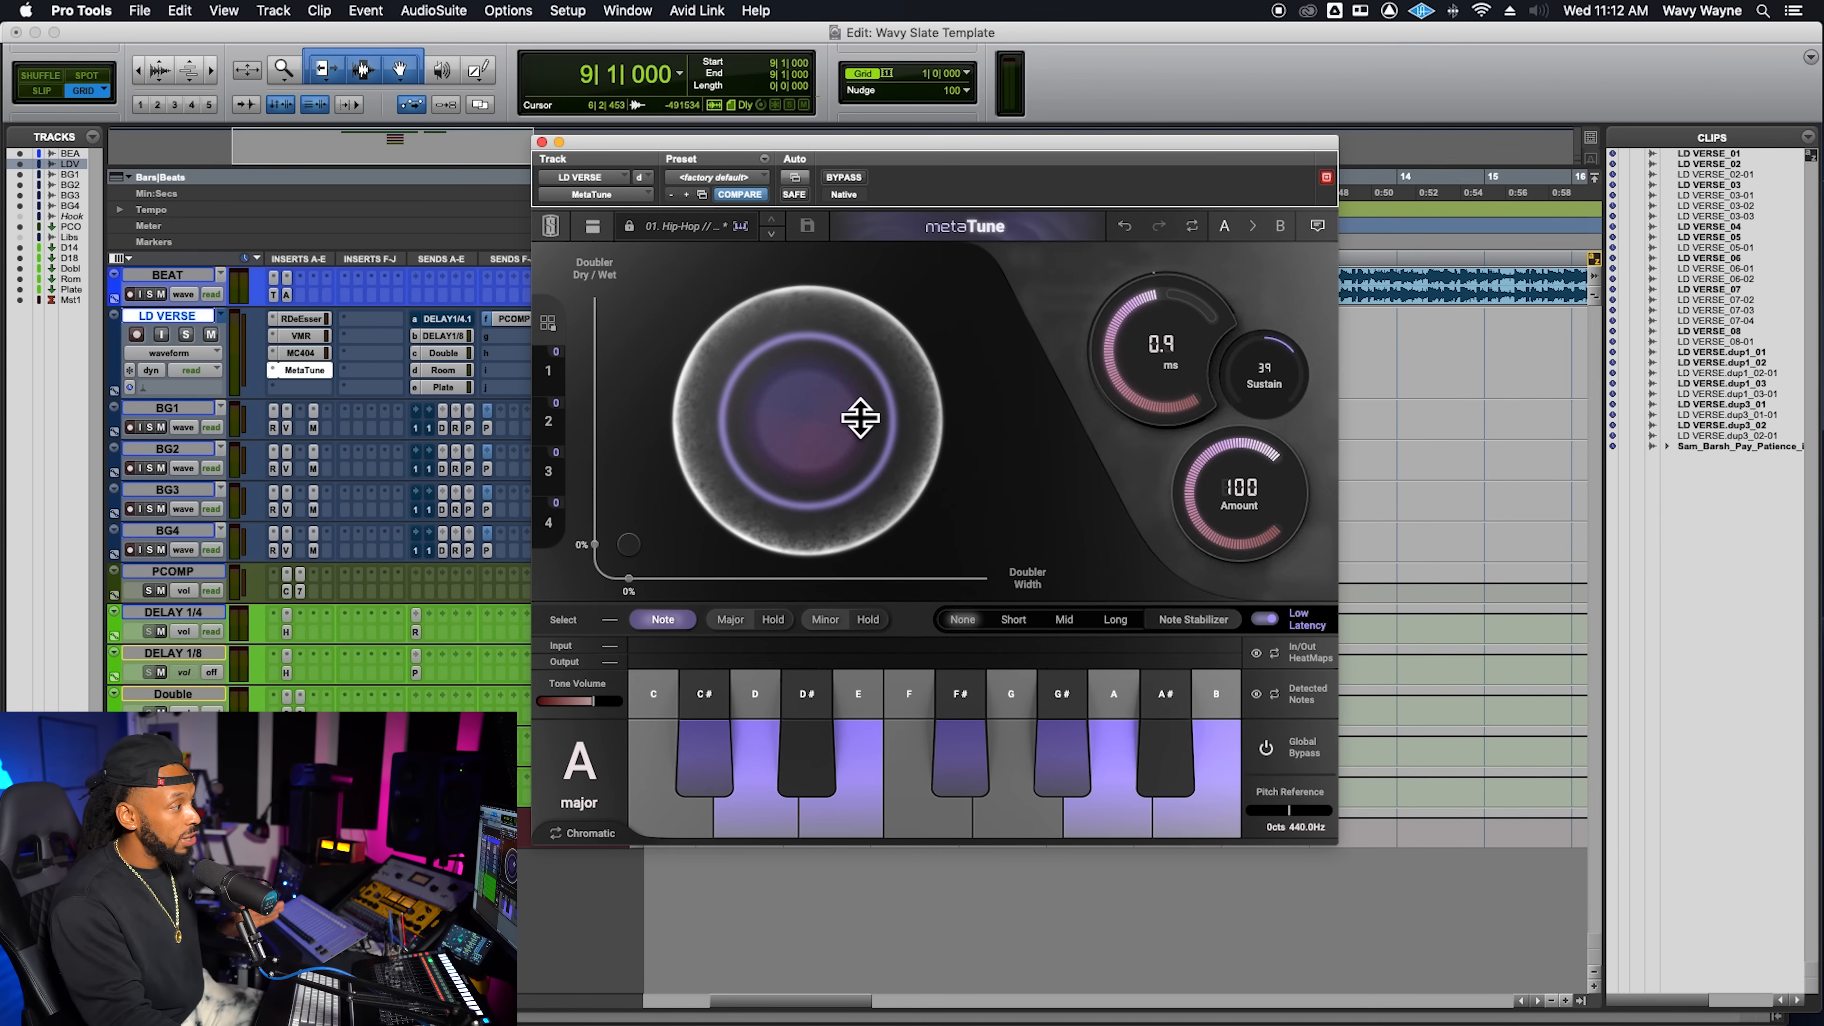
left_click_drag(1162, 352, 1162, 341)
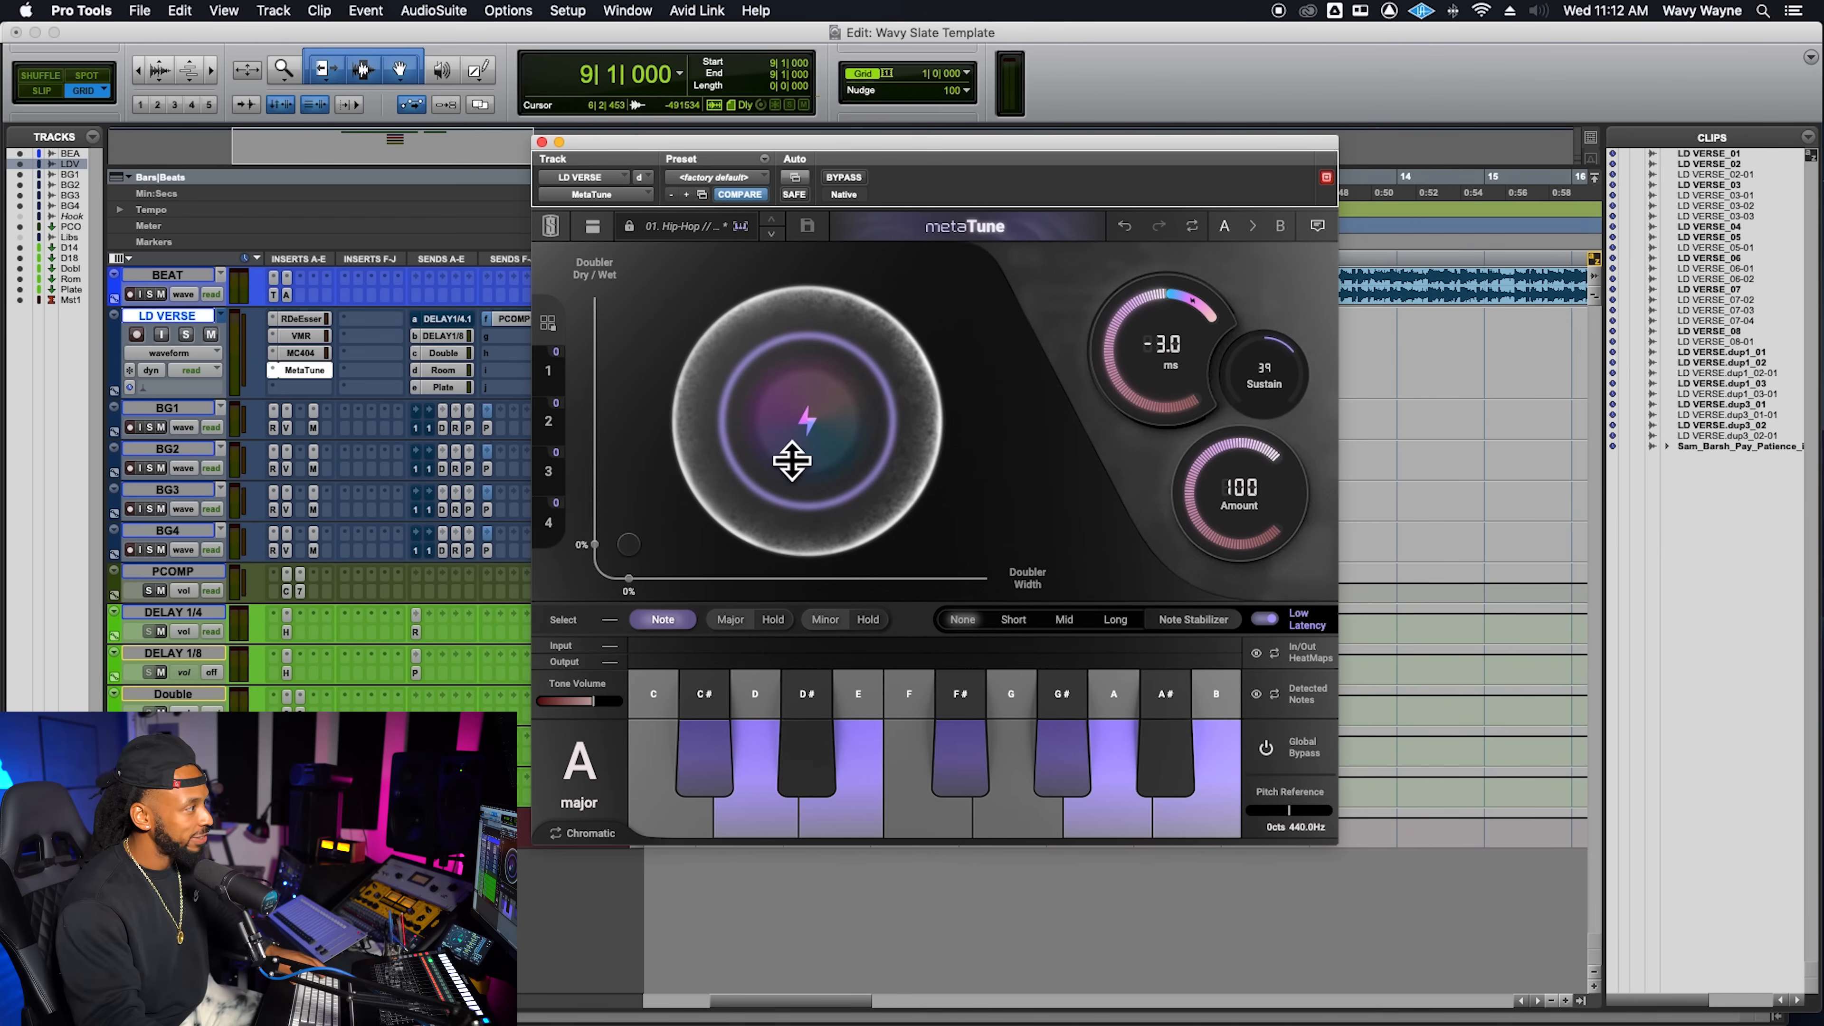
Move MetaTune below the lead vocal clips and try Speed at 53.0, 0.3 and -3.0 ms
left_click_drag(859, 151, 1090, 464)
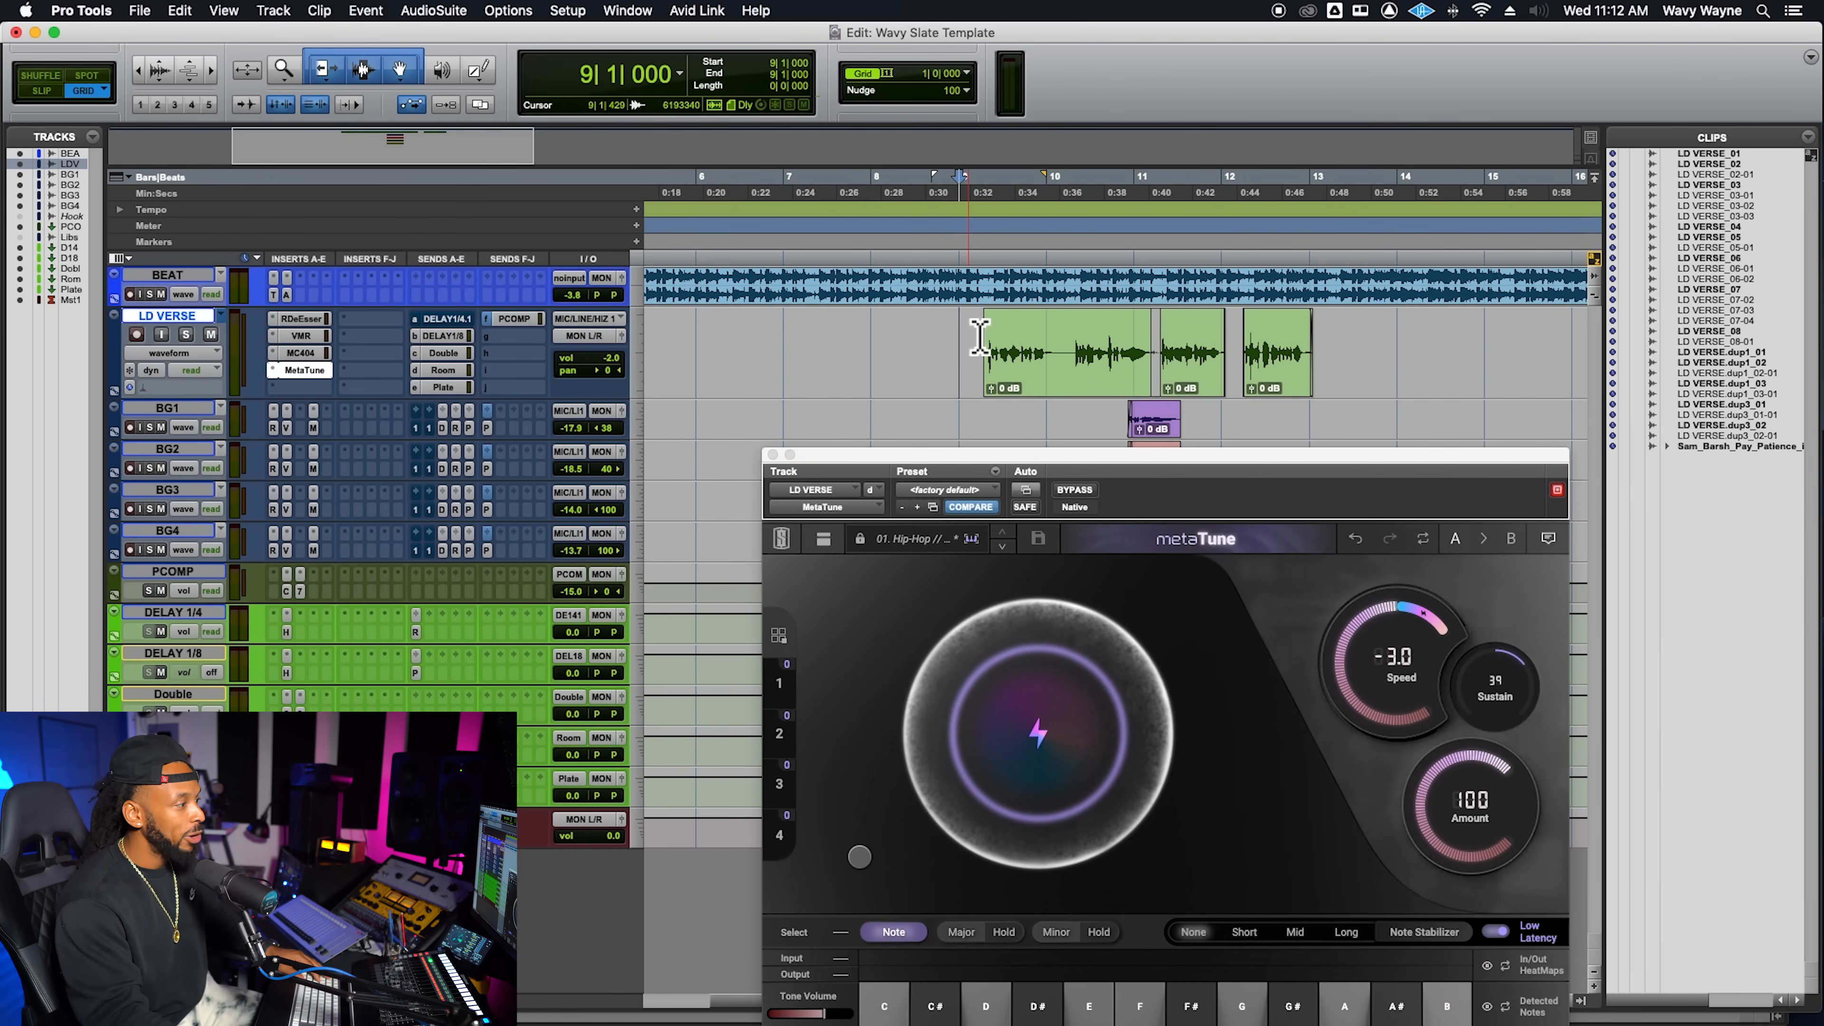
left_click_drag(1399, 631, 1379, 707)
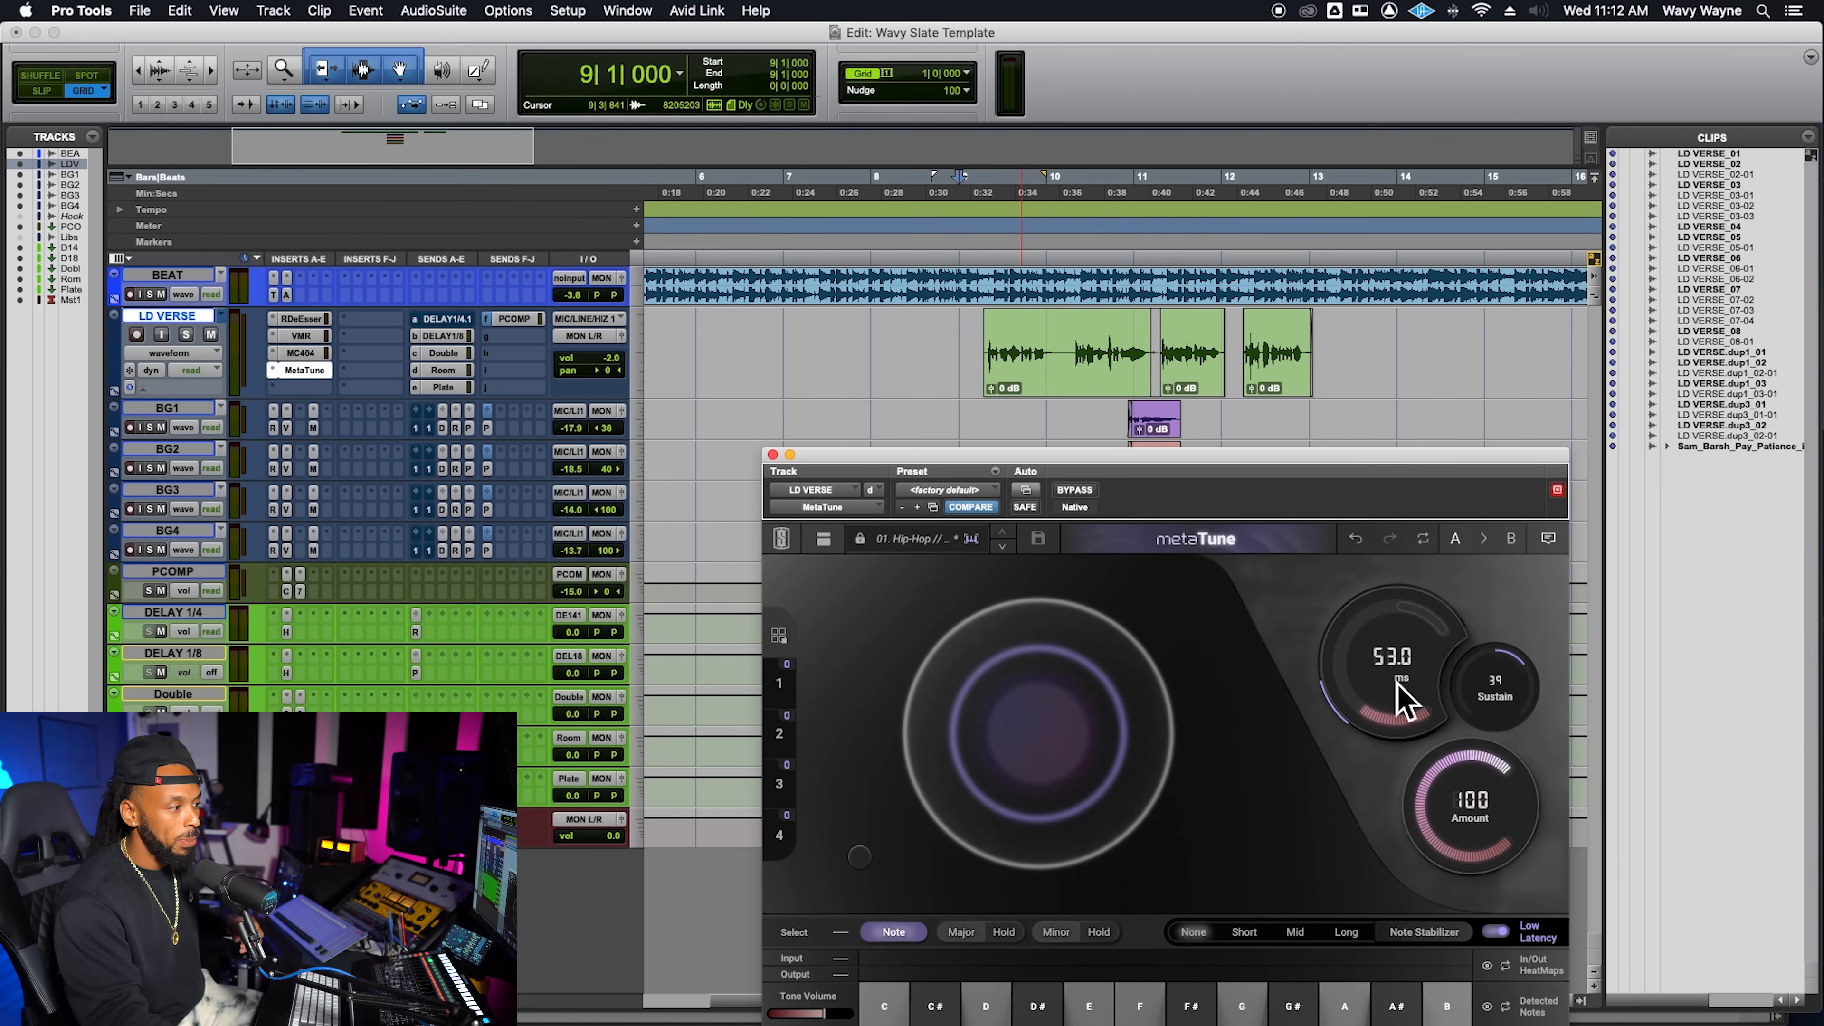
left_click_drag(1393, 693, 1422, 532)
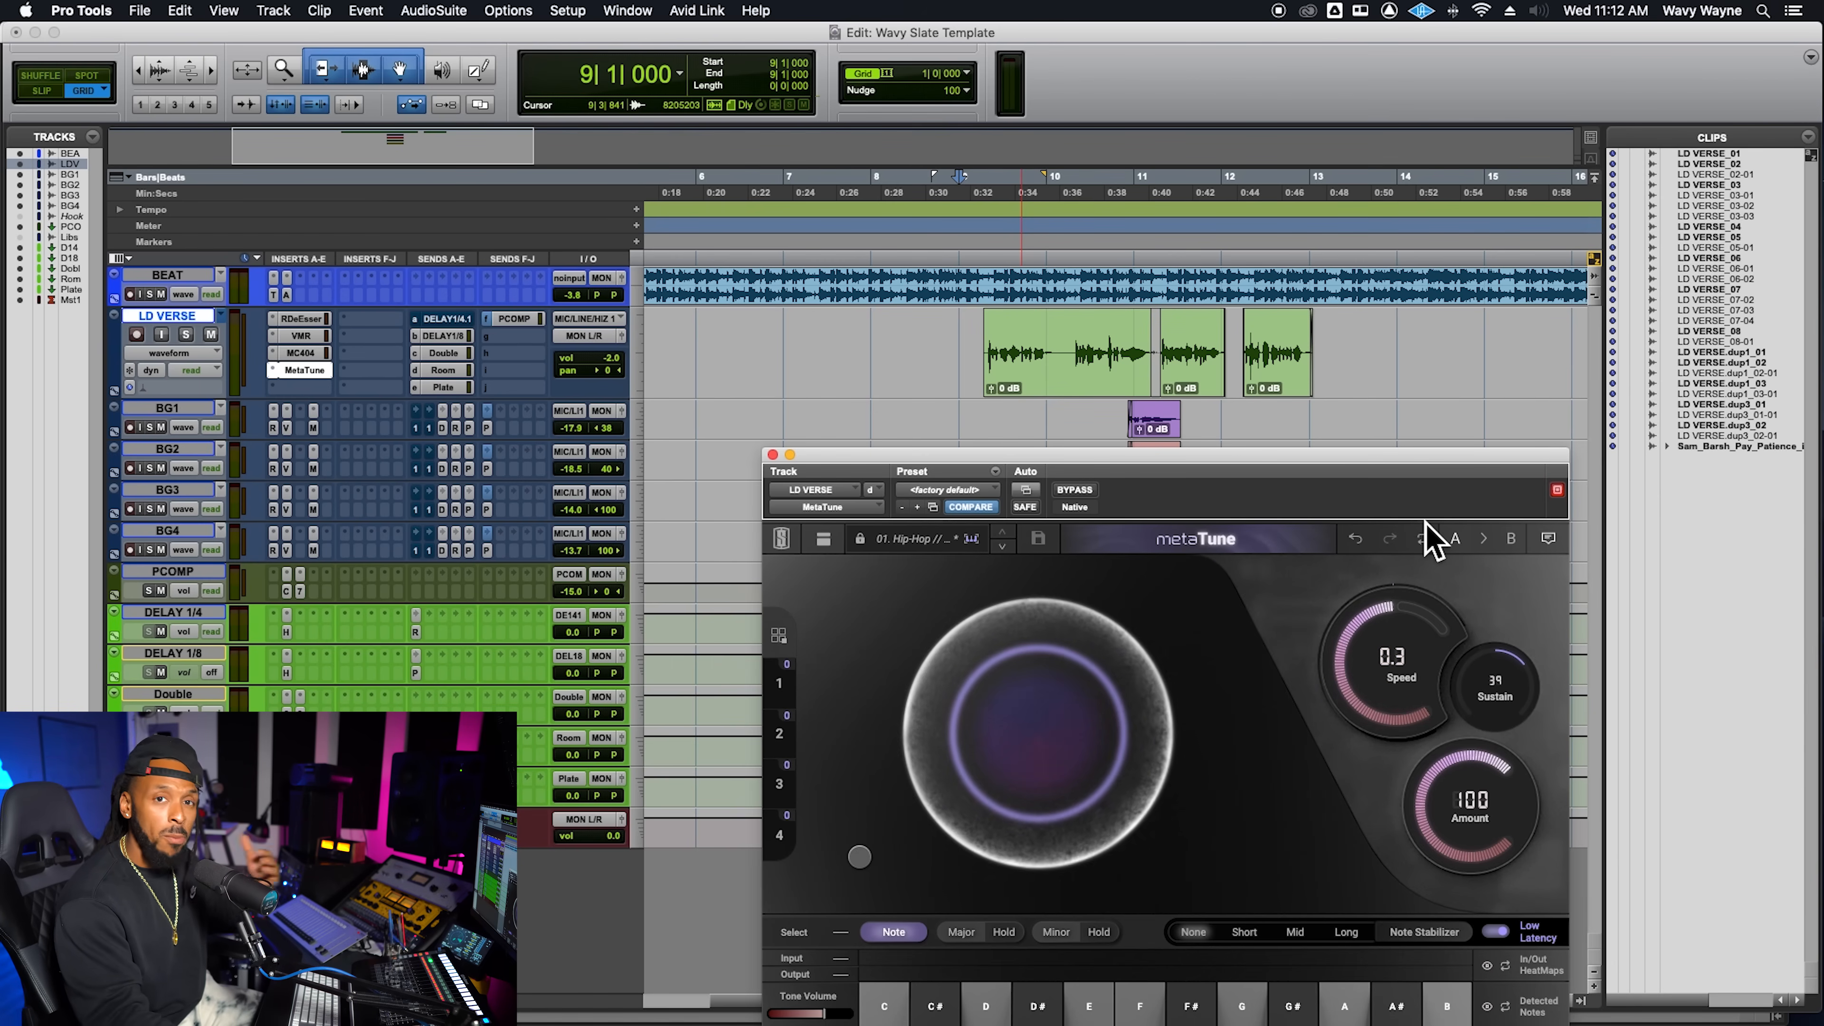
left_click_drag(1392, 662, 1411, 554)
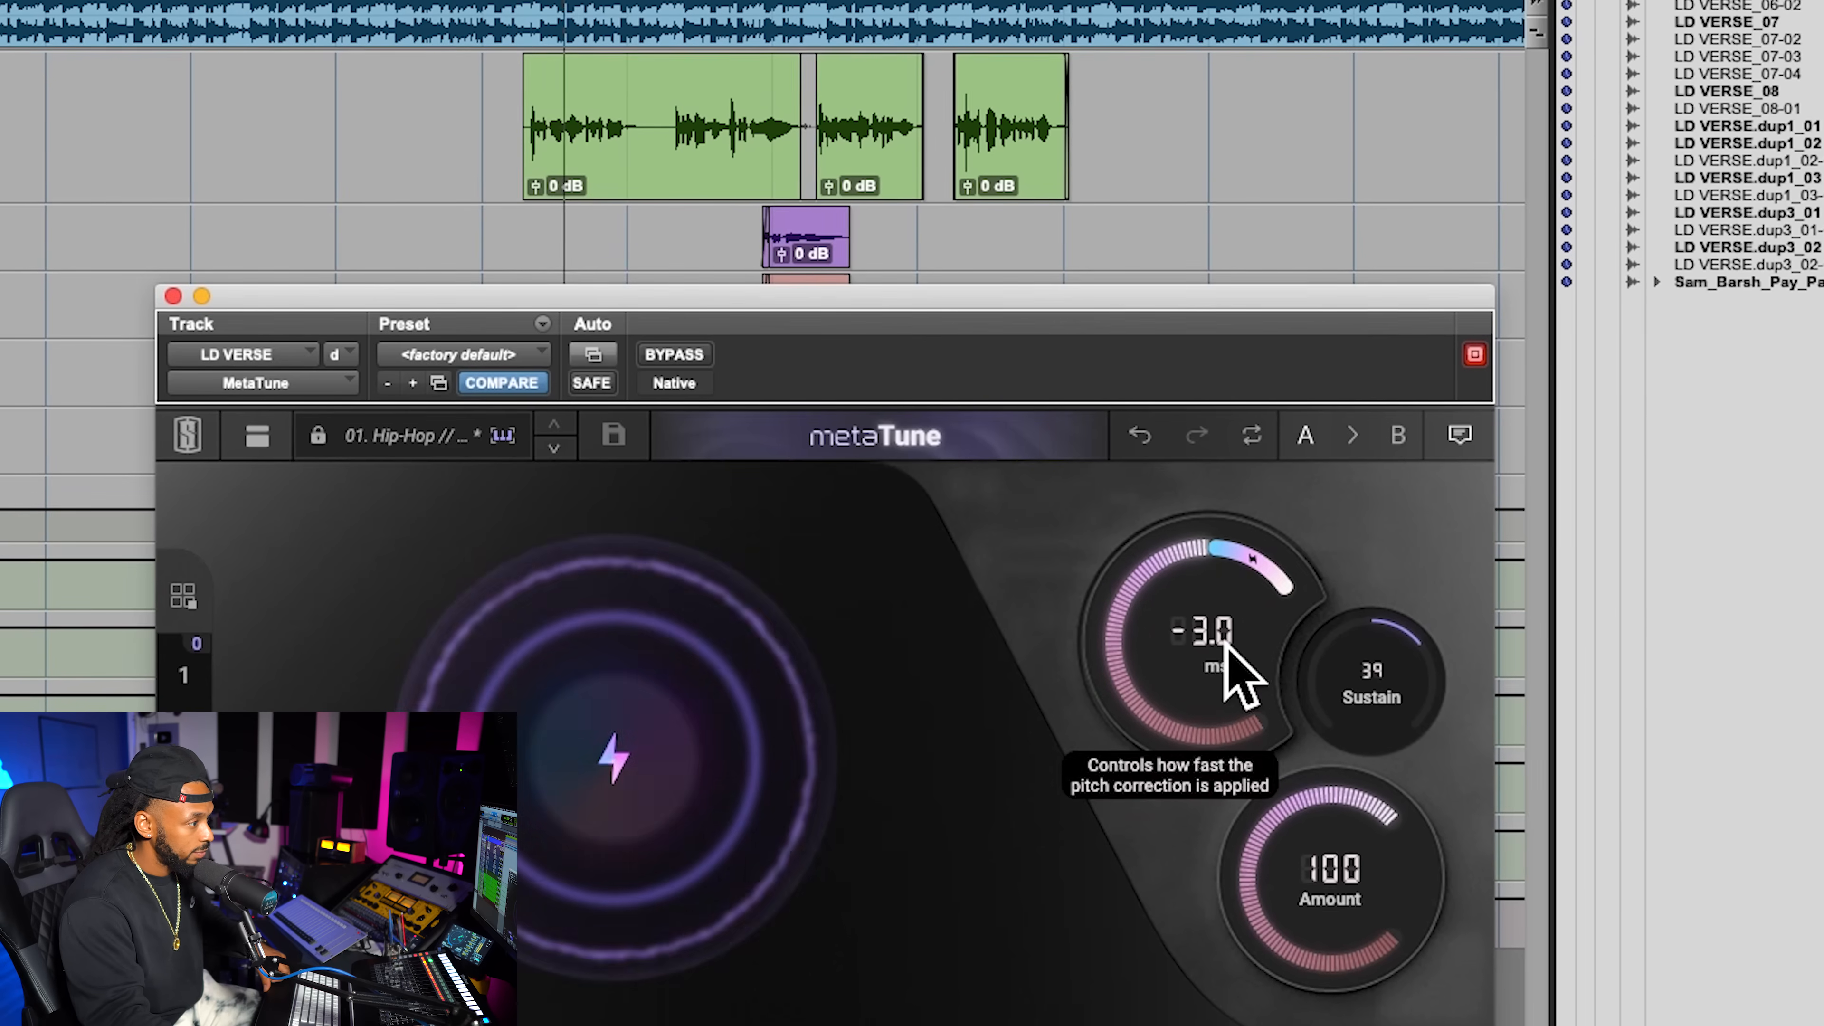
Adjust the correction Speed to -2.1 ms while playing back the soloed lead verse
left_click_drag(1407, 665, 1376, 748)
left_click_drag(1242, 697, 1301, 518)
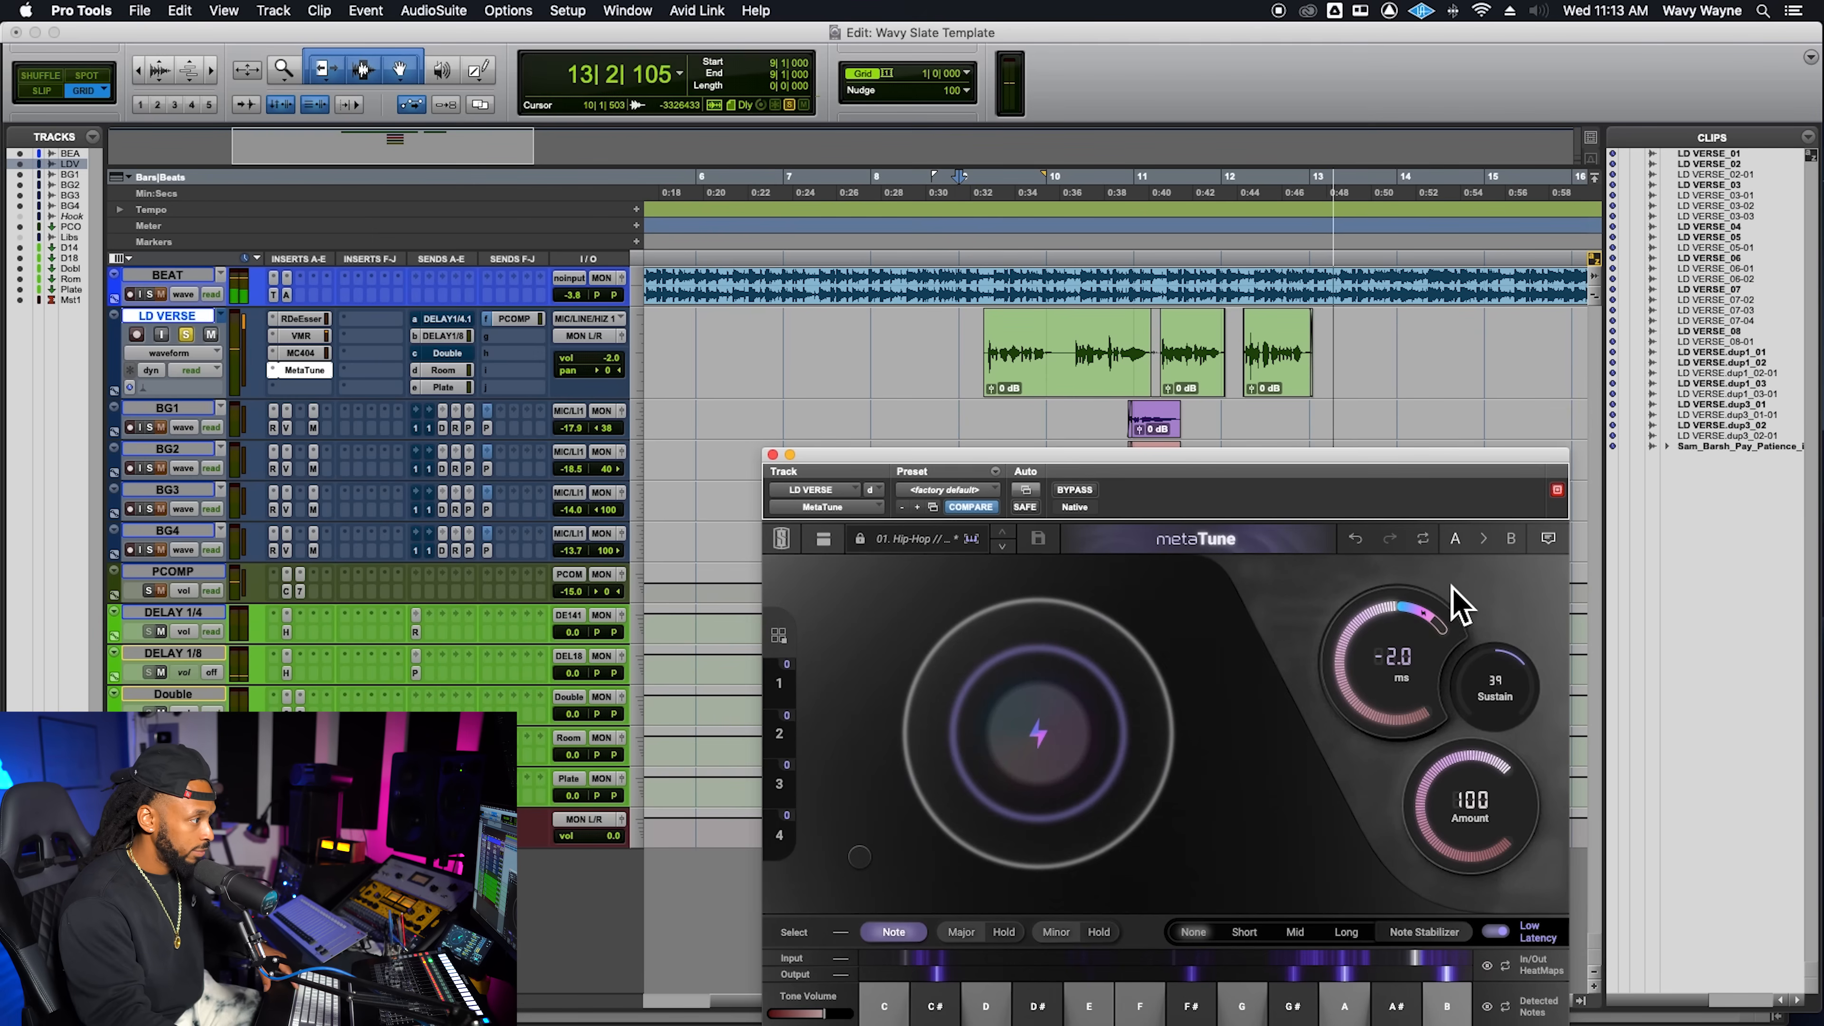
key("space")
key("space")
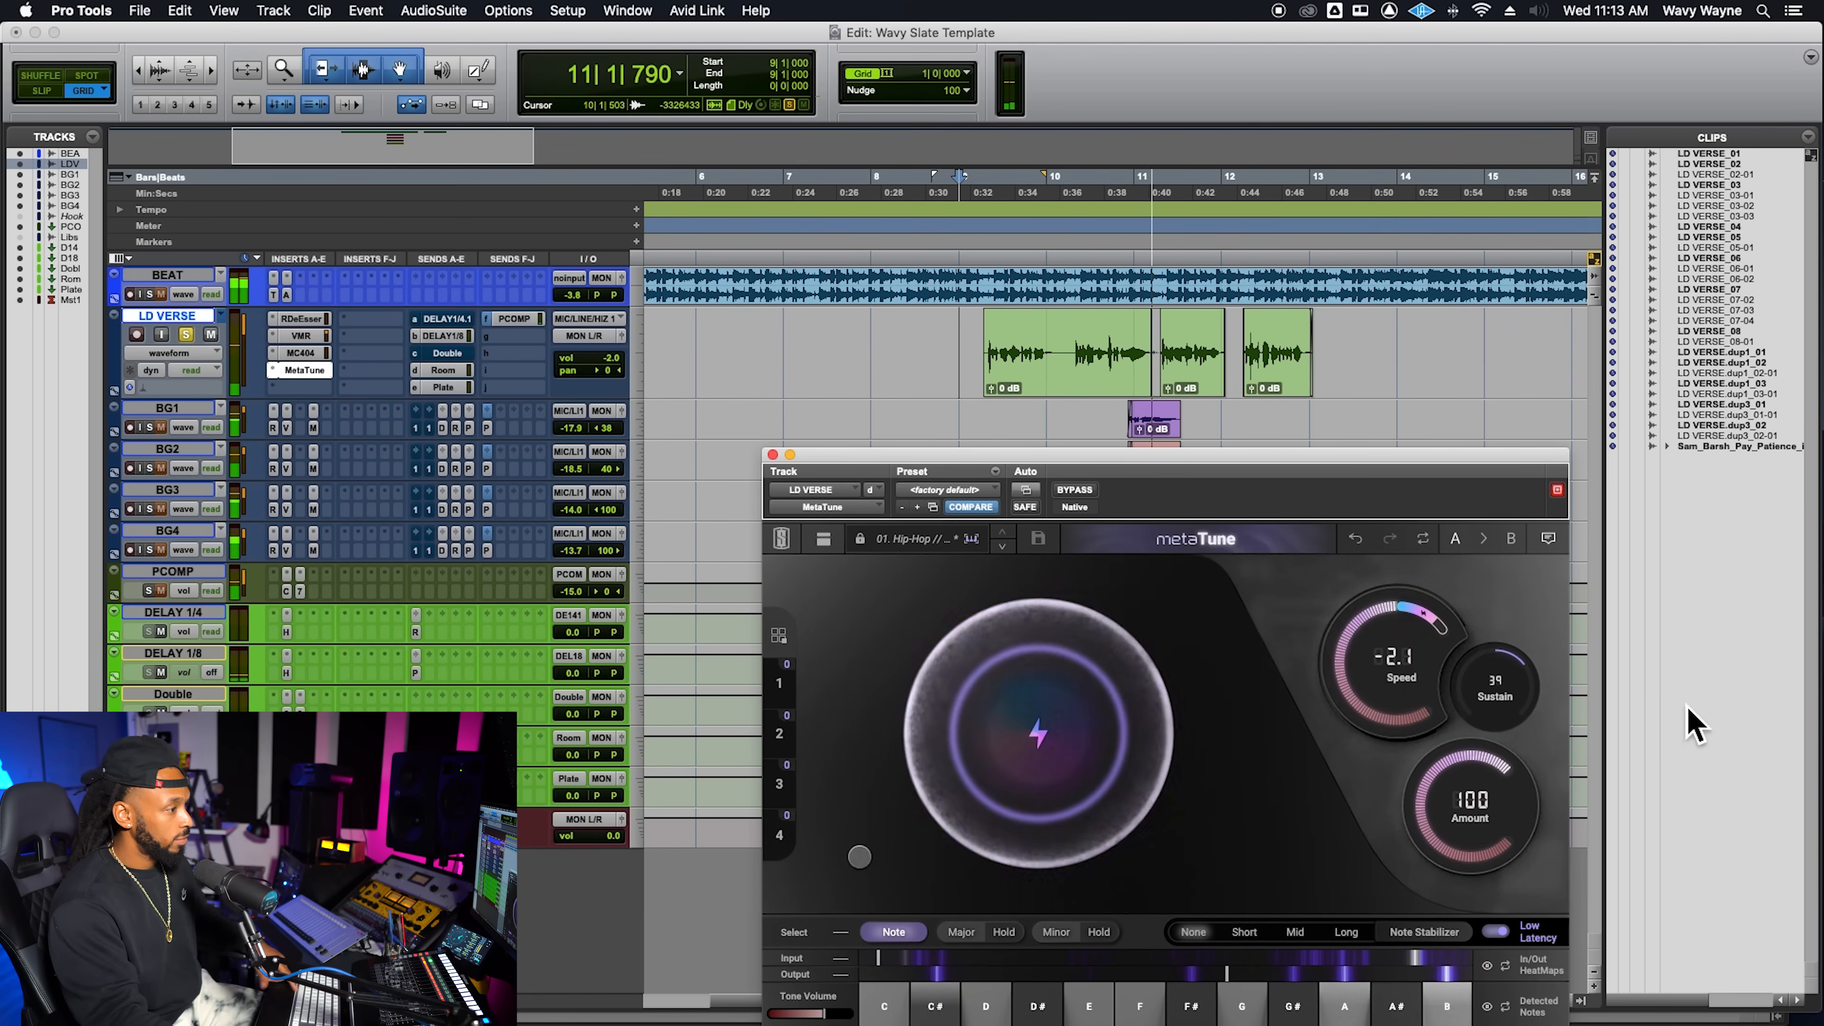
key("space")
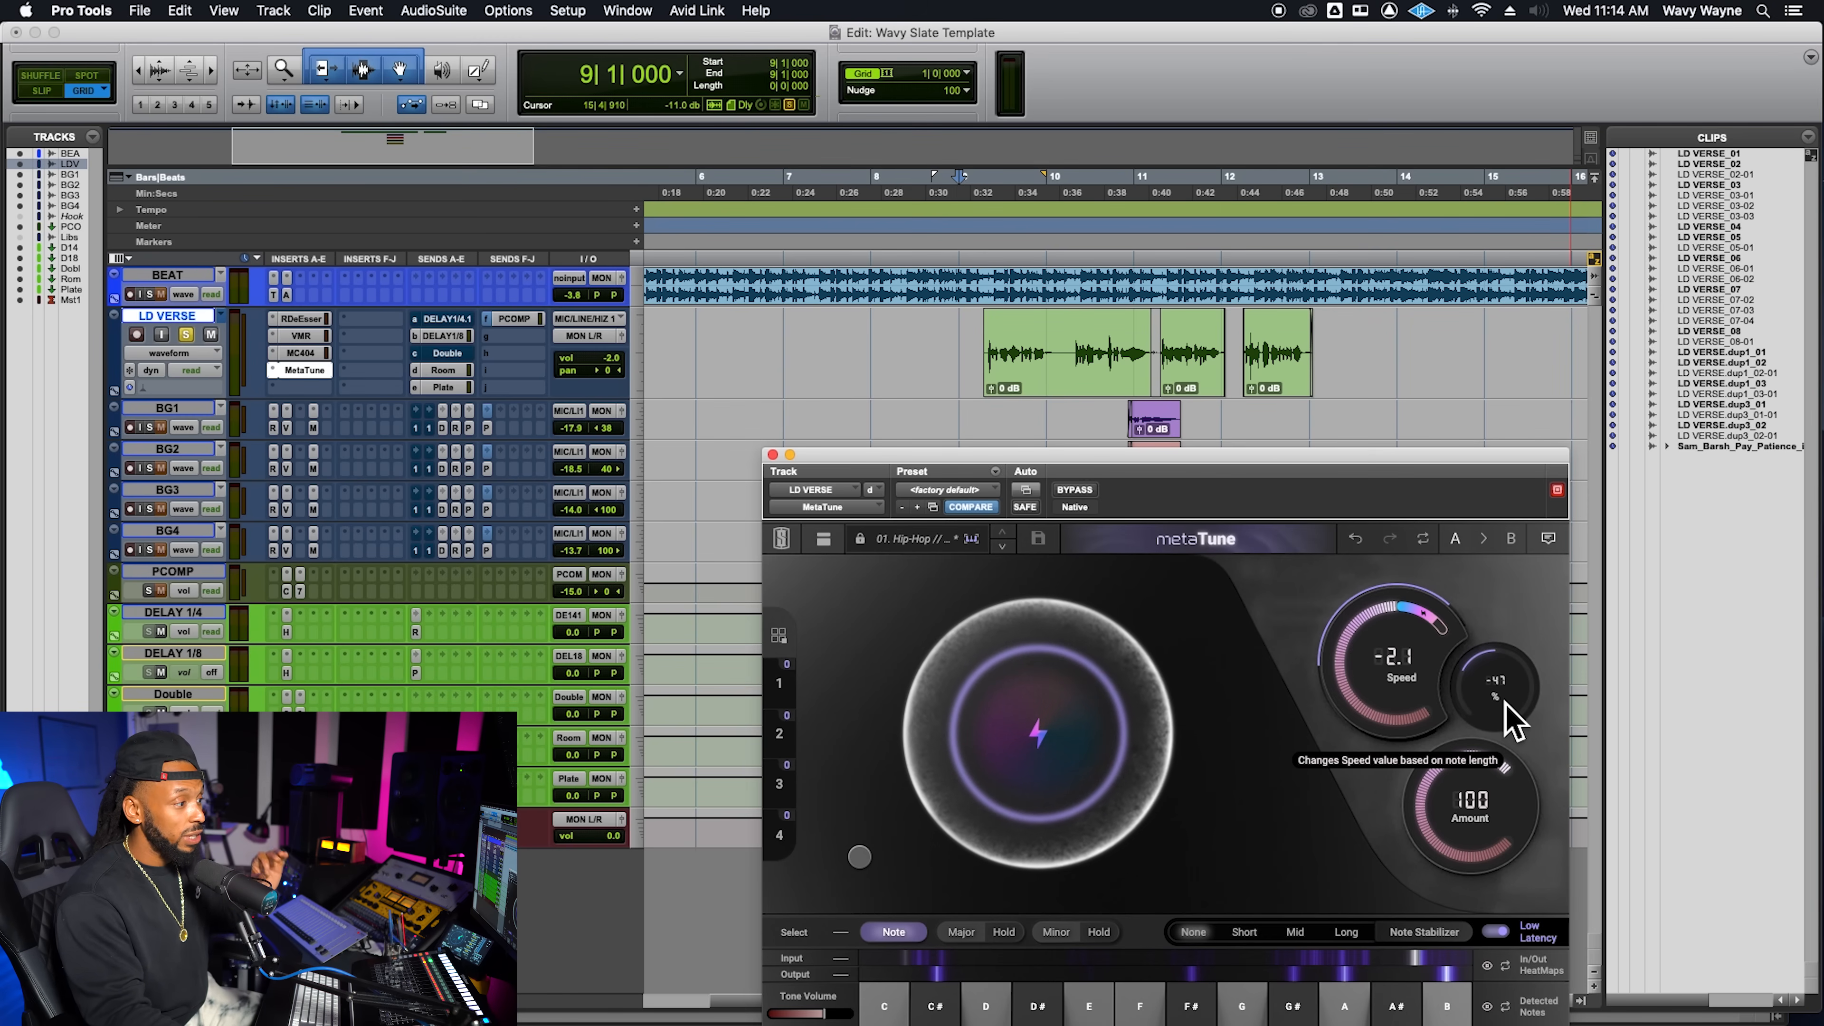
Raise the Sustain to about 65 and audition the long note in the second half of bar 10
left_click_drag(1507, 691, 1519, 652)
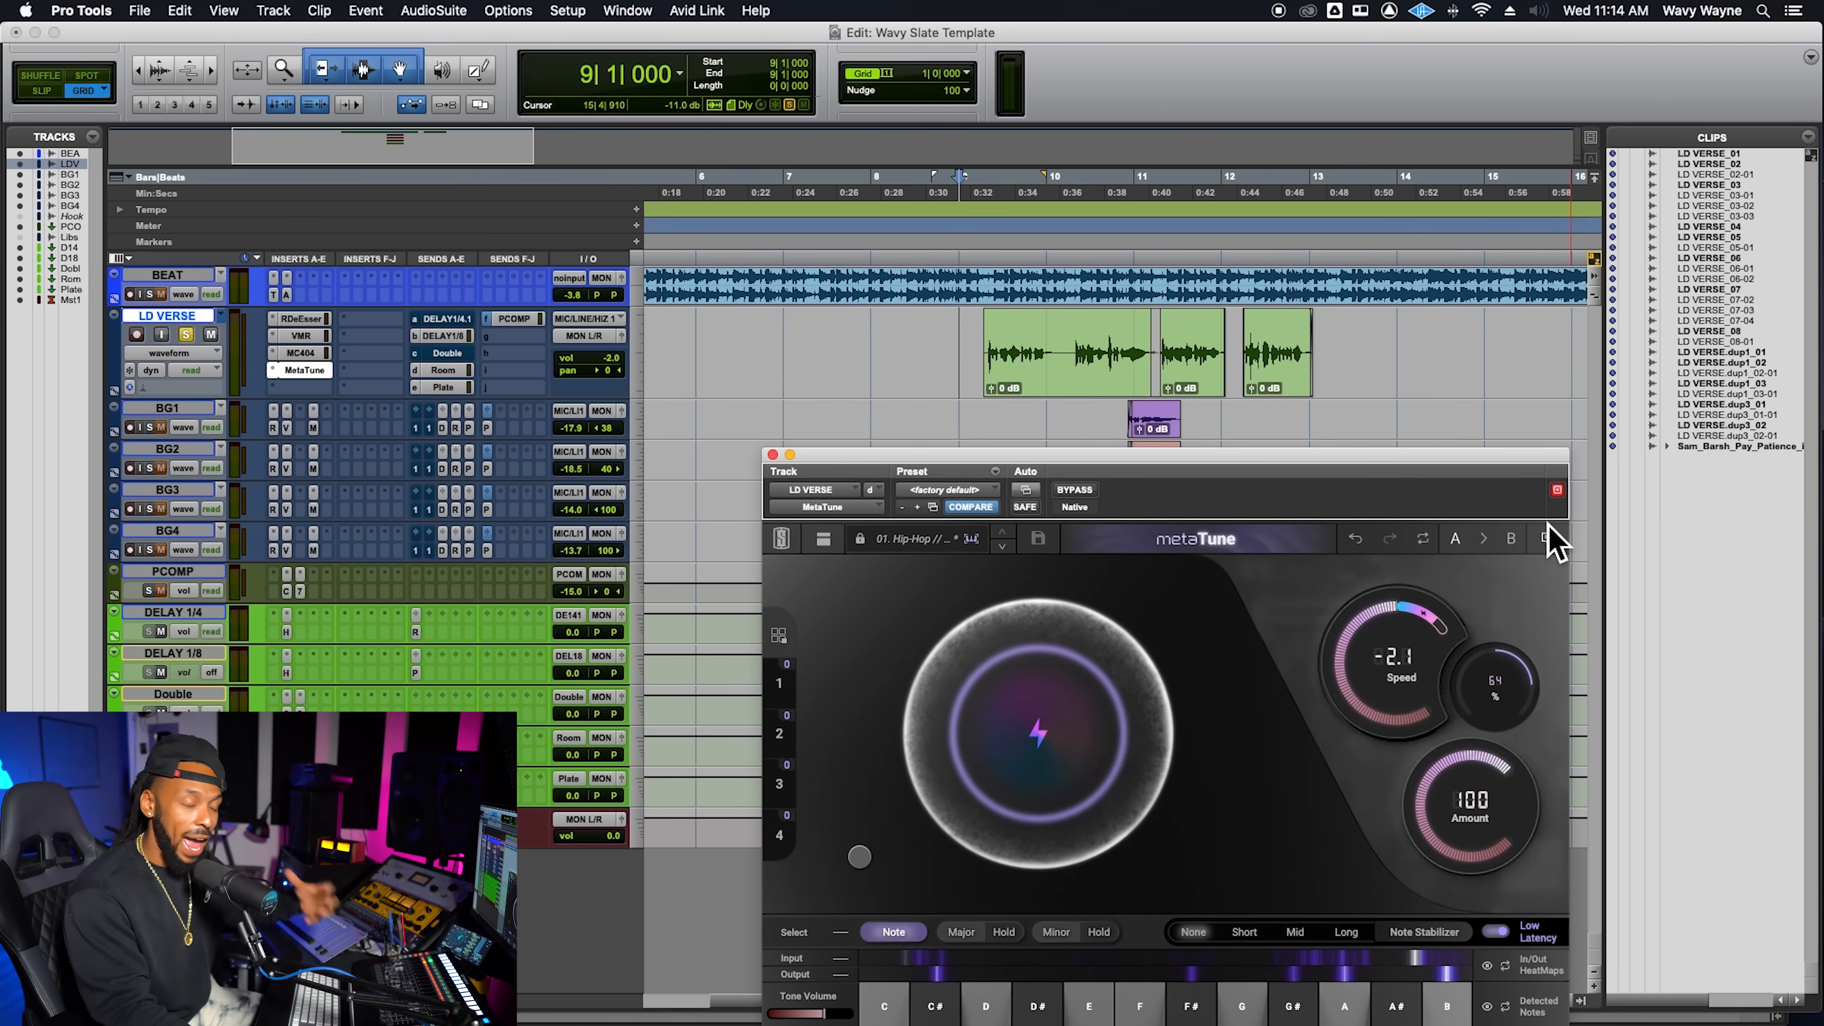
key("space")
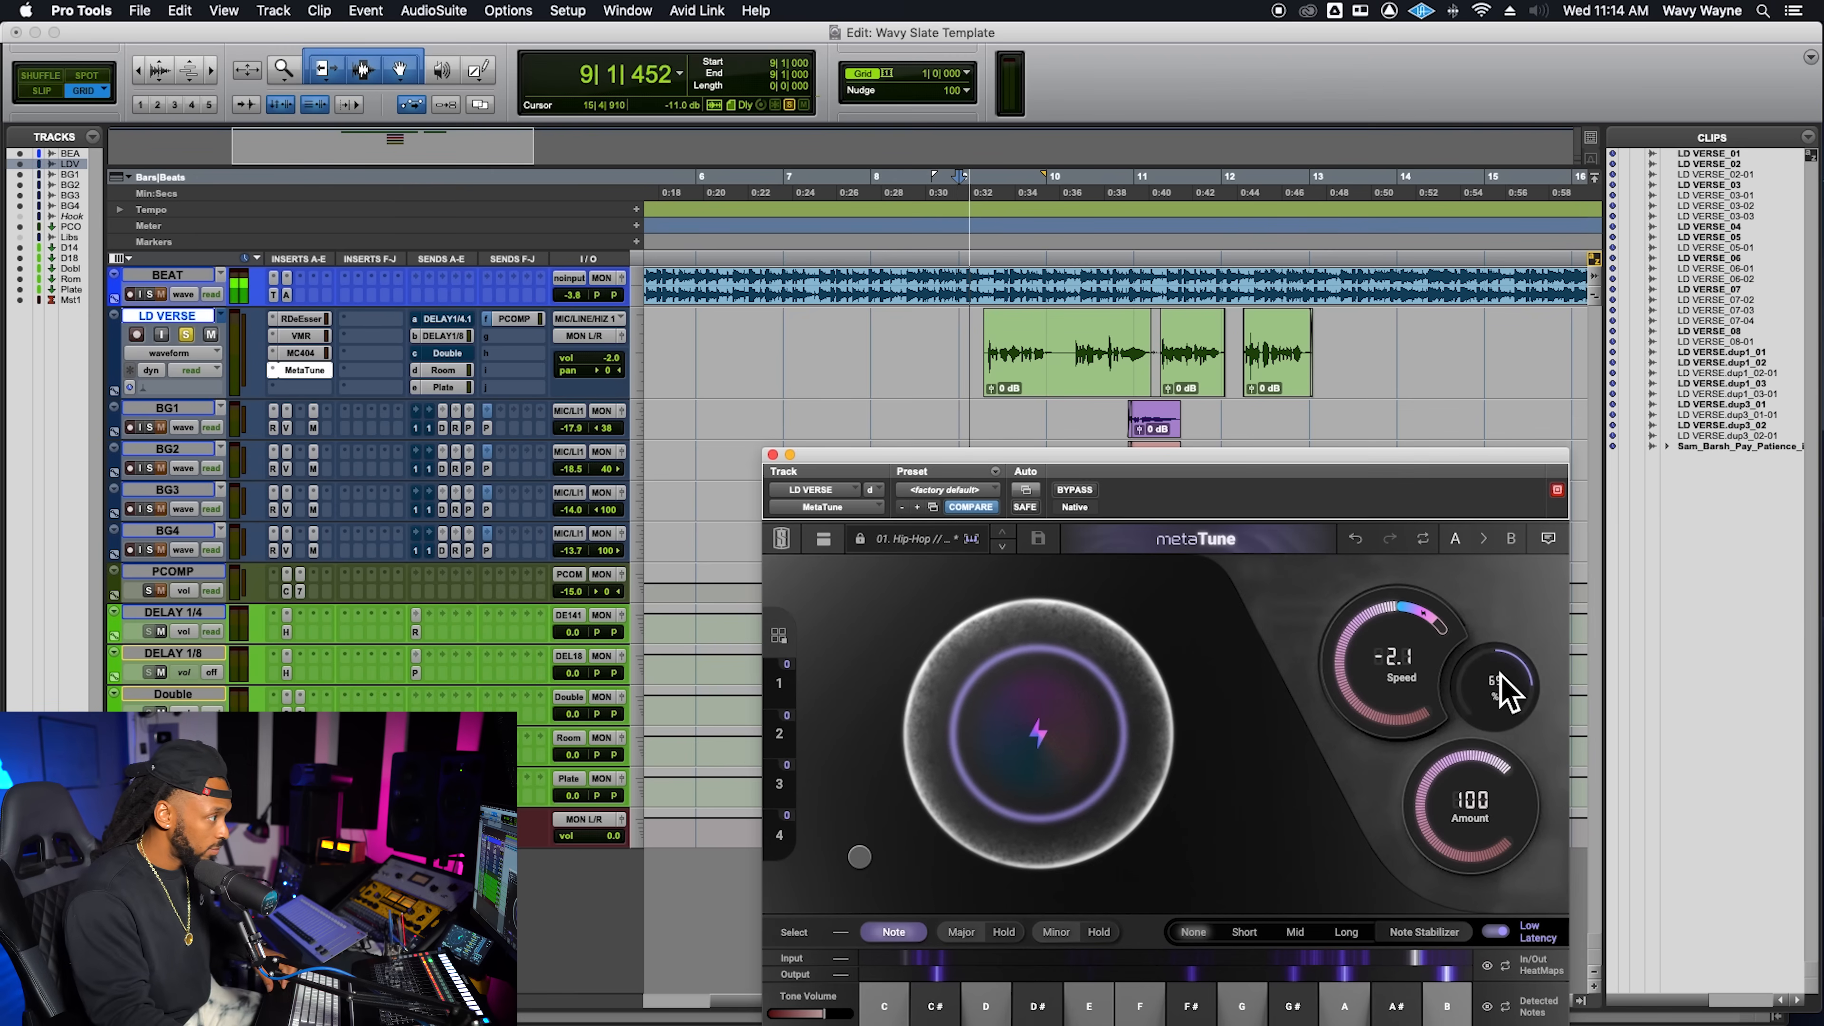
key("space")
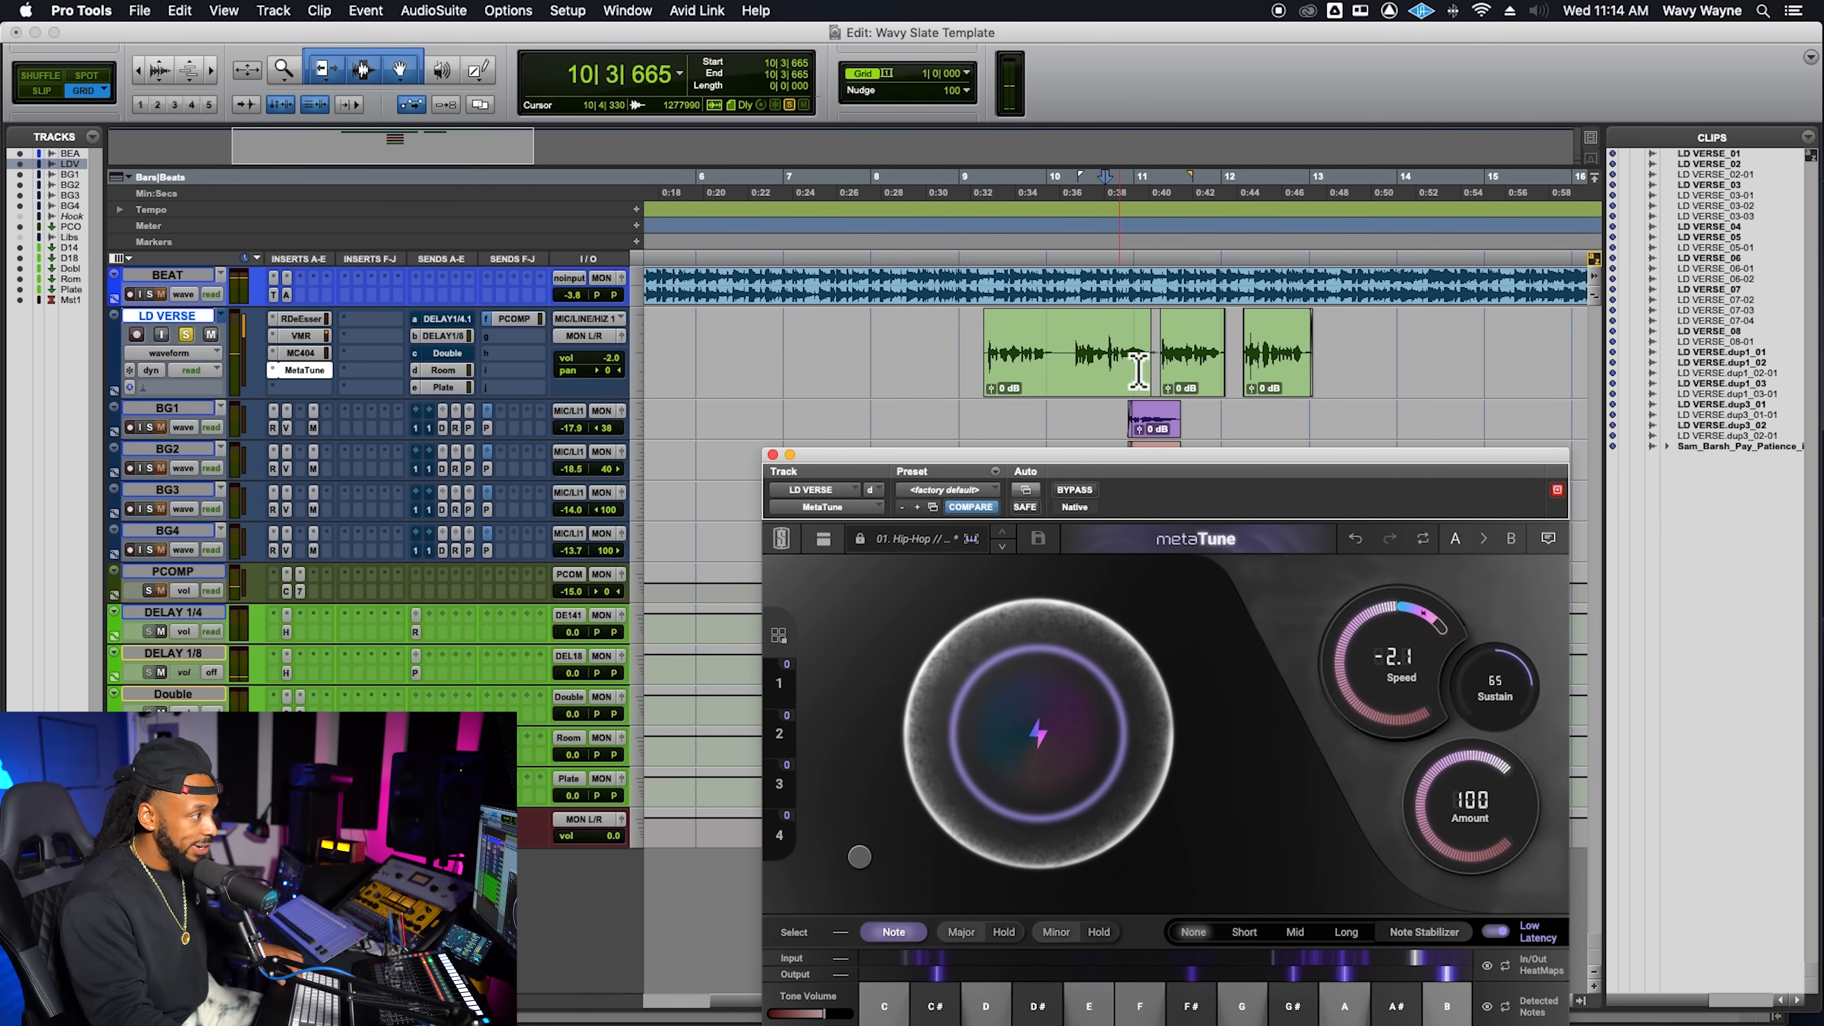
key("space")
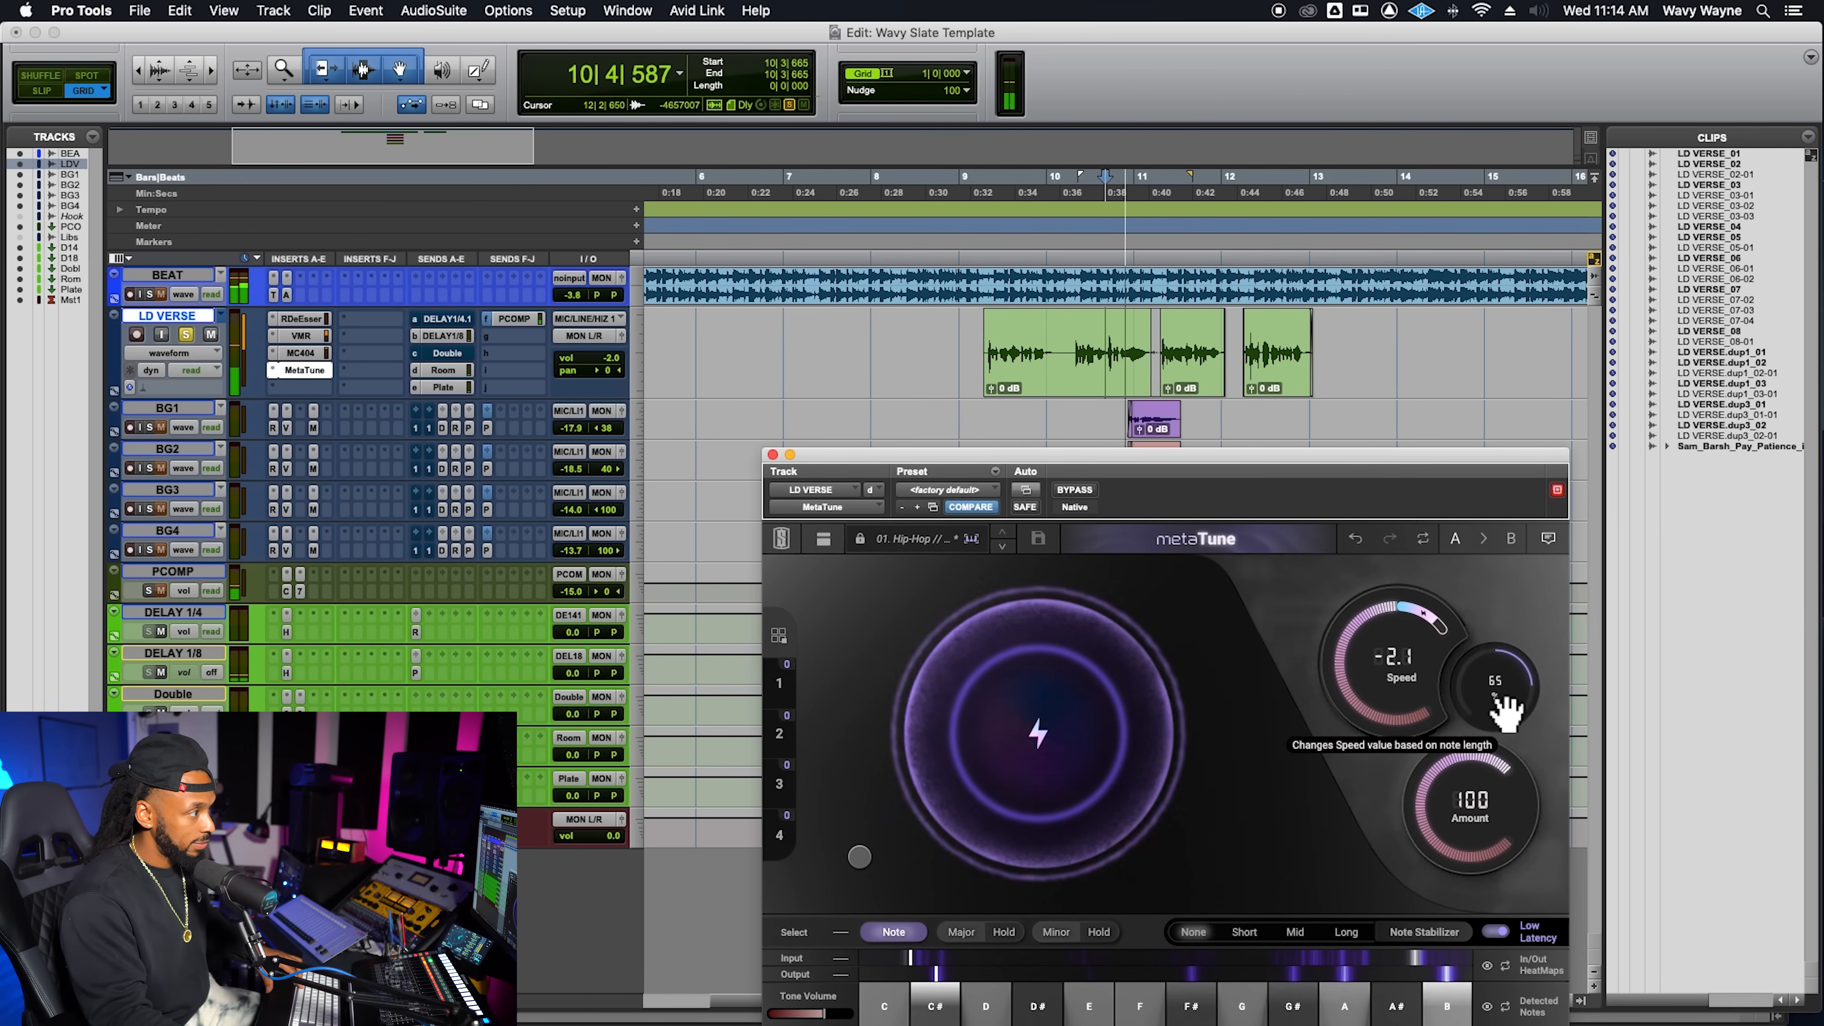
key("space")
Set the Sustain to -72 and replay the same vocal passage in bar 10
left_click_drag(1499, 687, 1488, 867)
key("space")
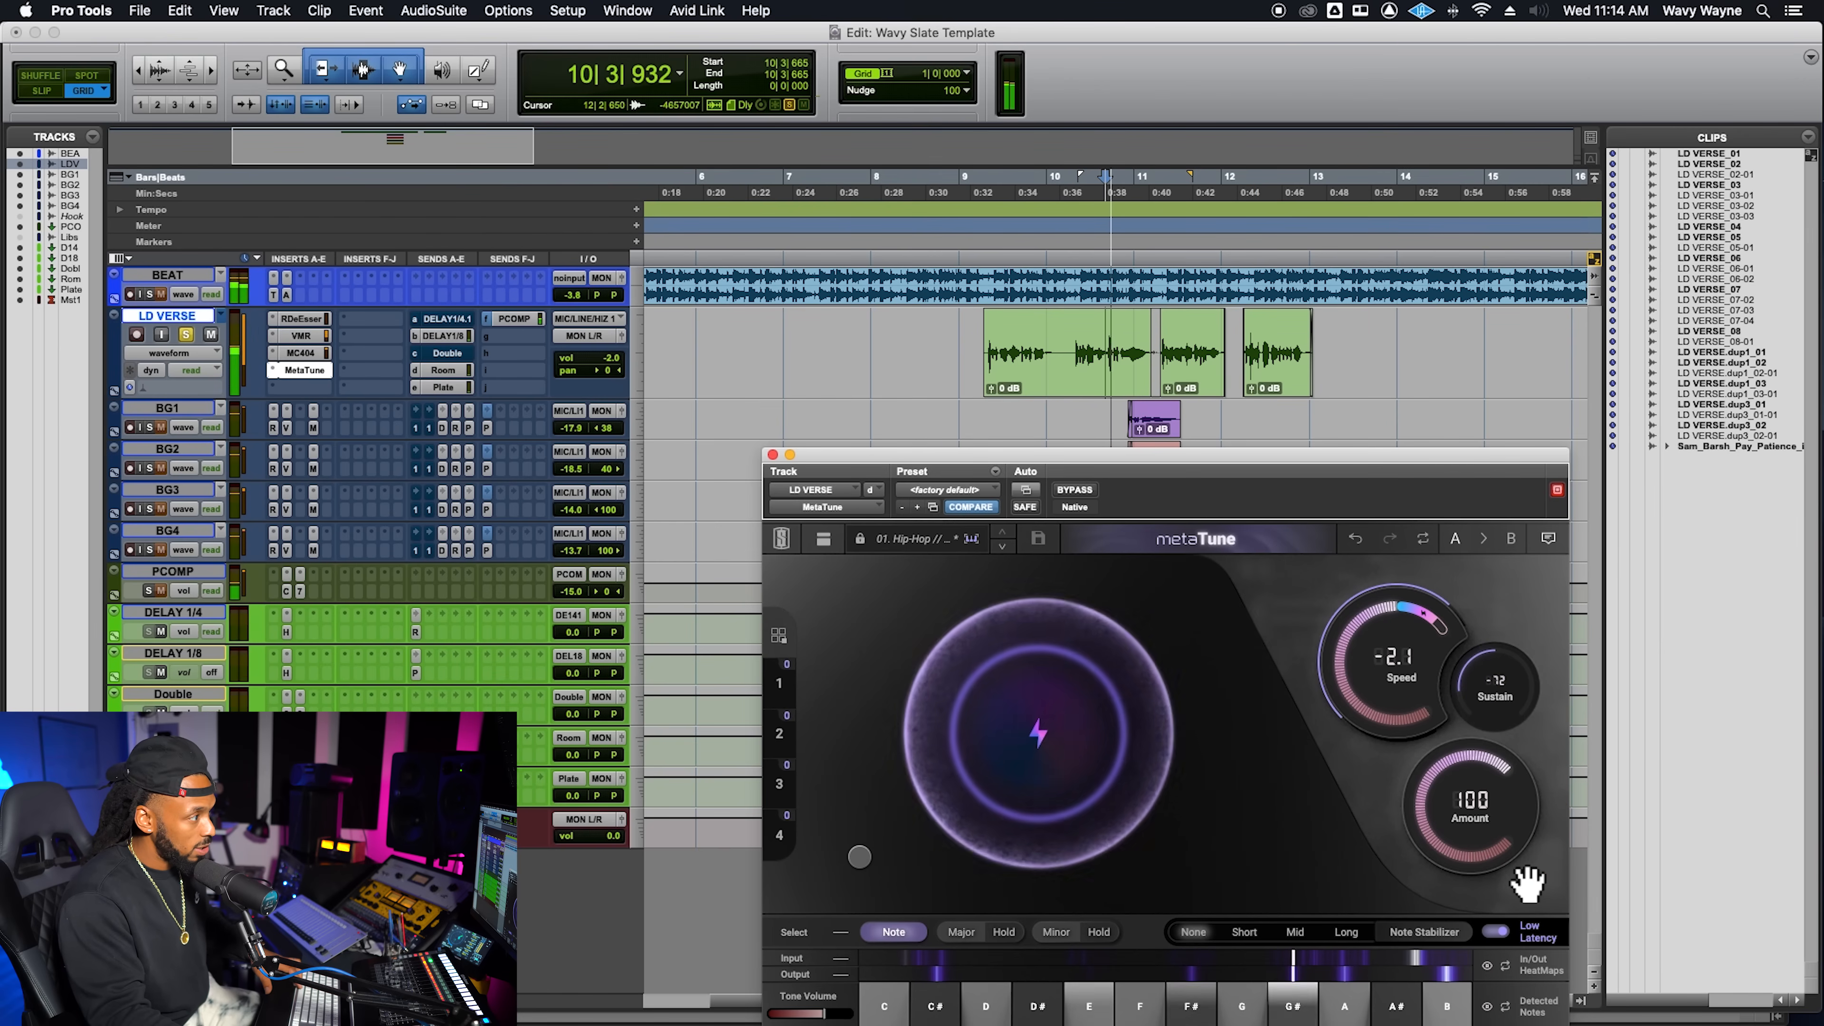
key("space")
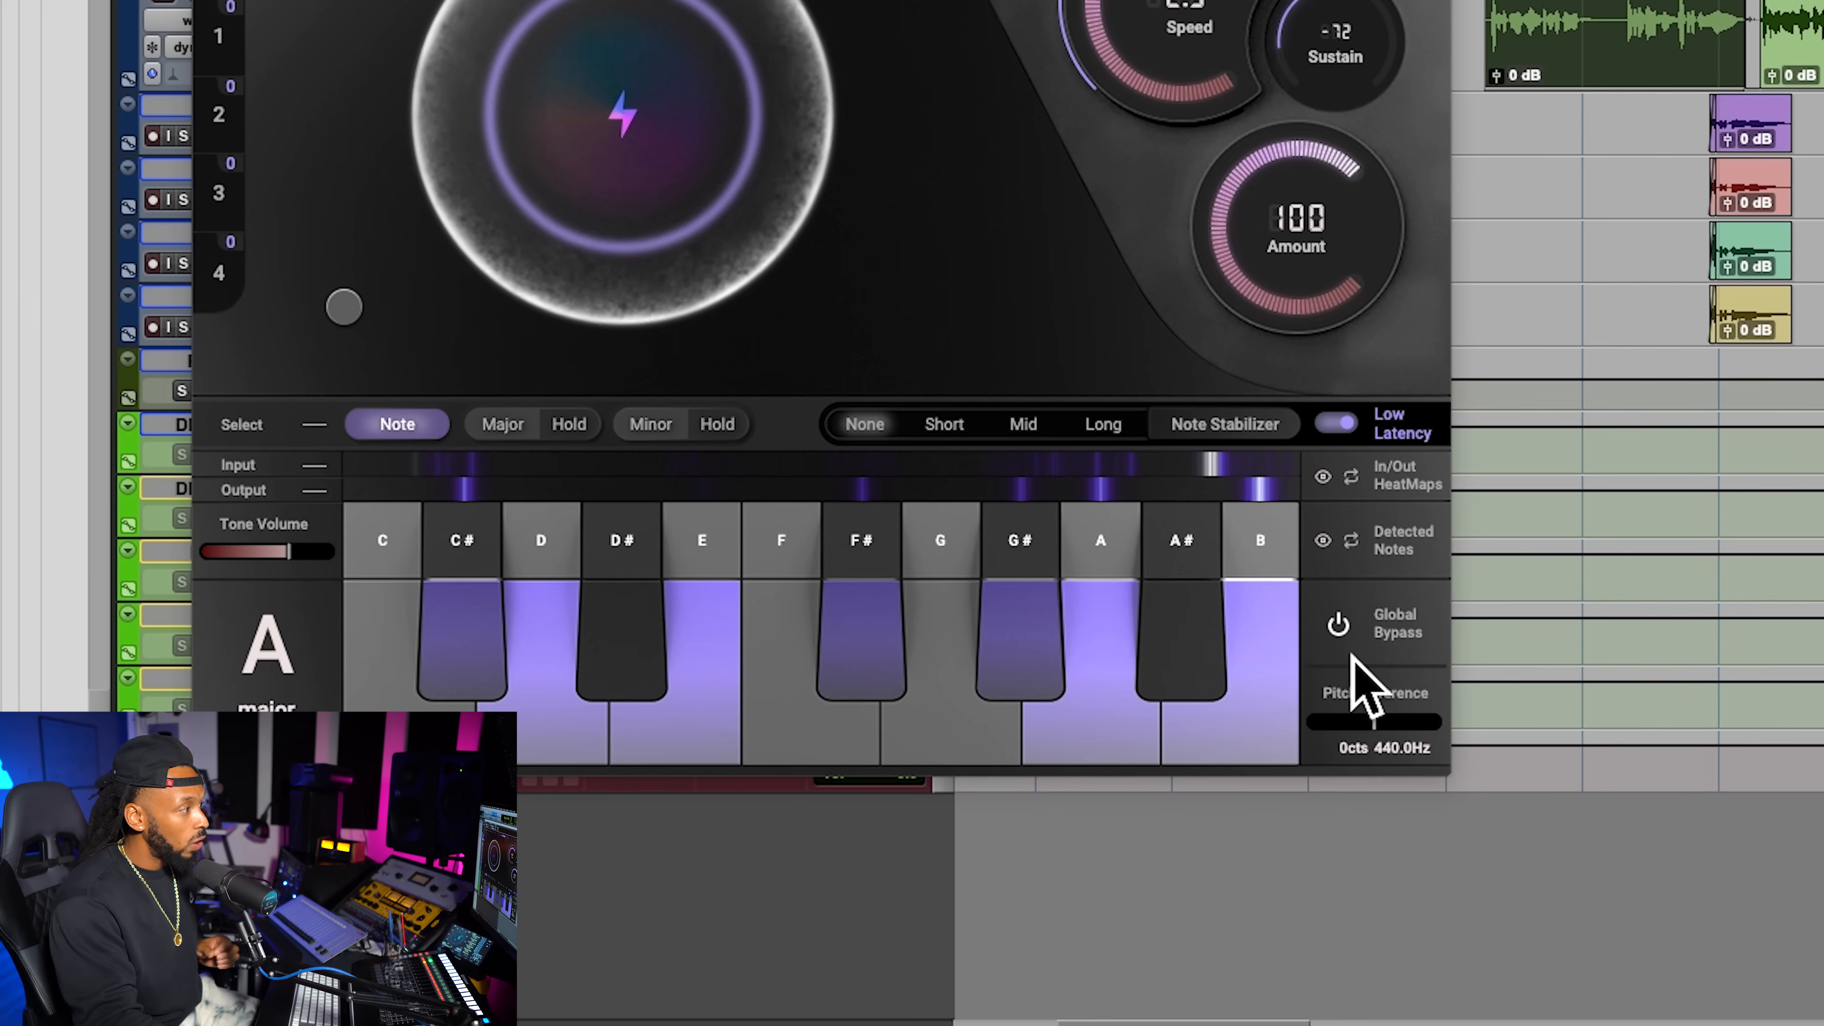
Try lower correction Amount values, including 94.1 and 92.3%, on the lead vocal during playback
left_click_drag(1313, 208, 1310, 308)
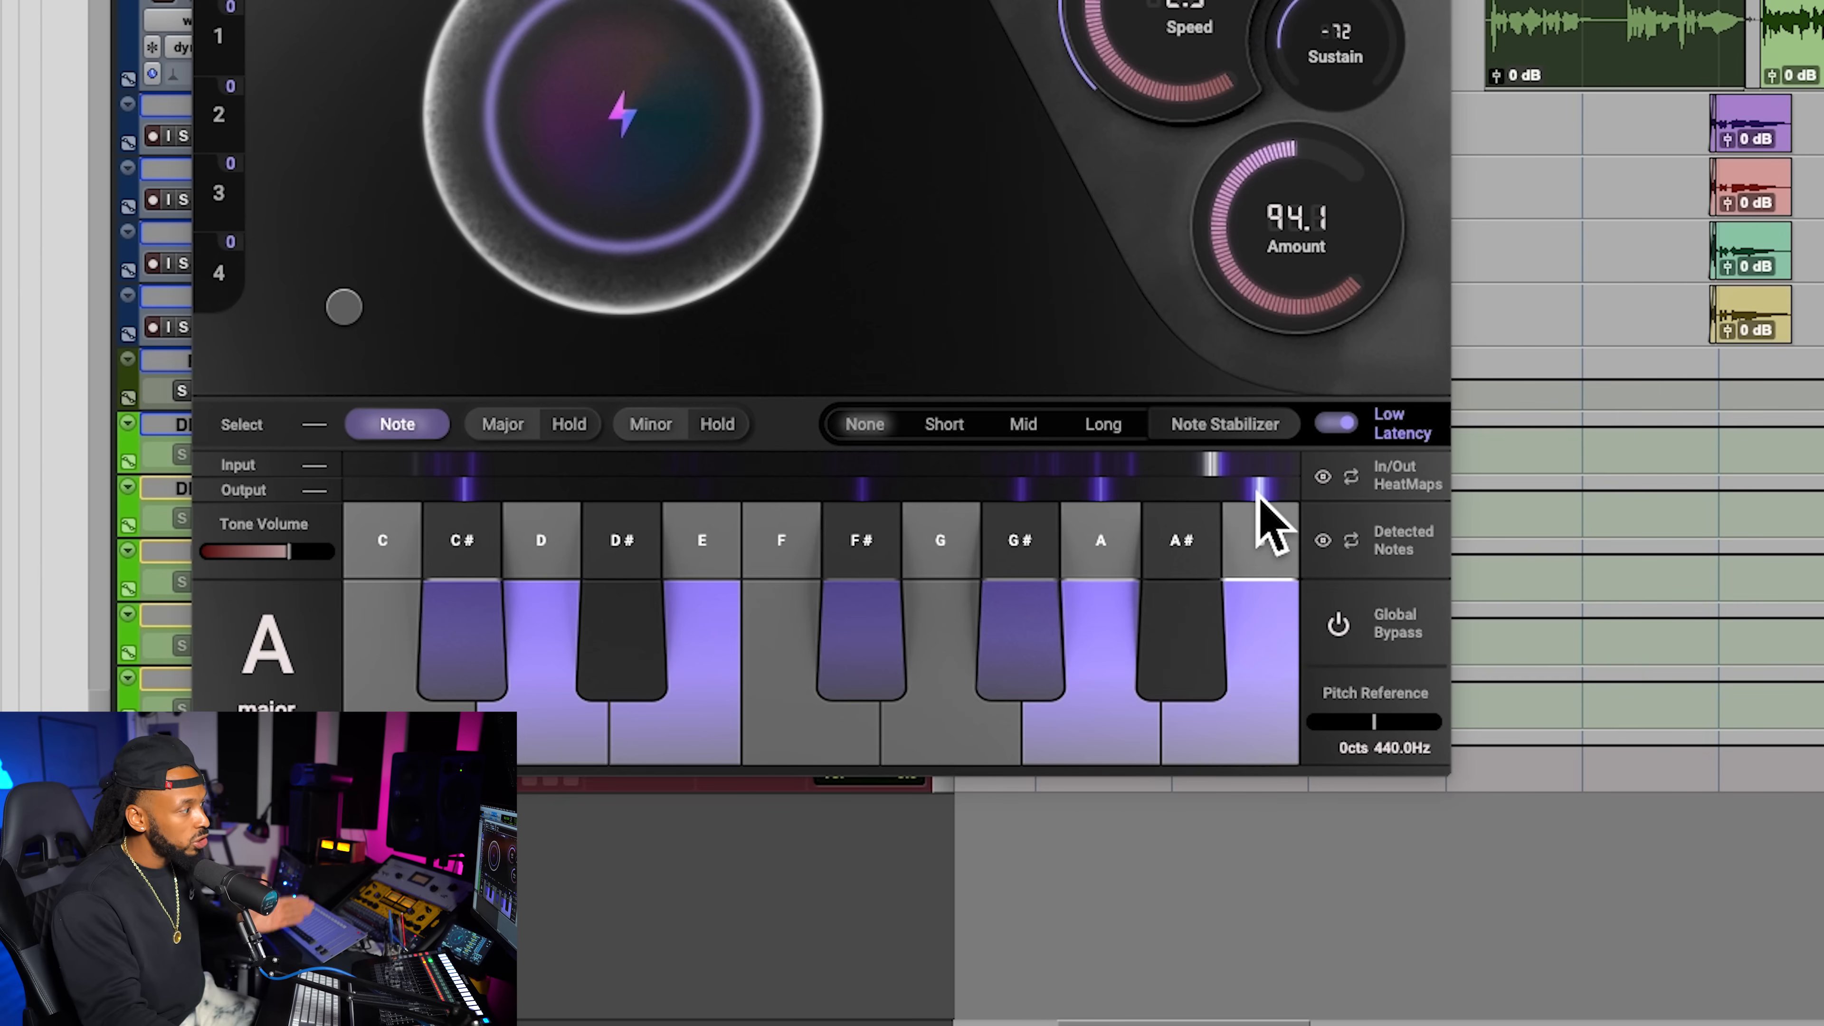
left_click_drag(1292, 274, 1297, 278)
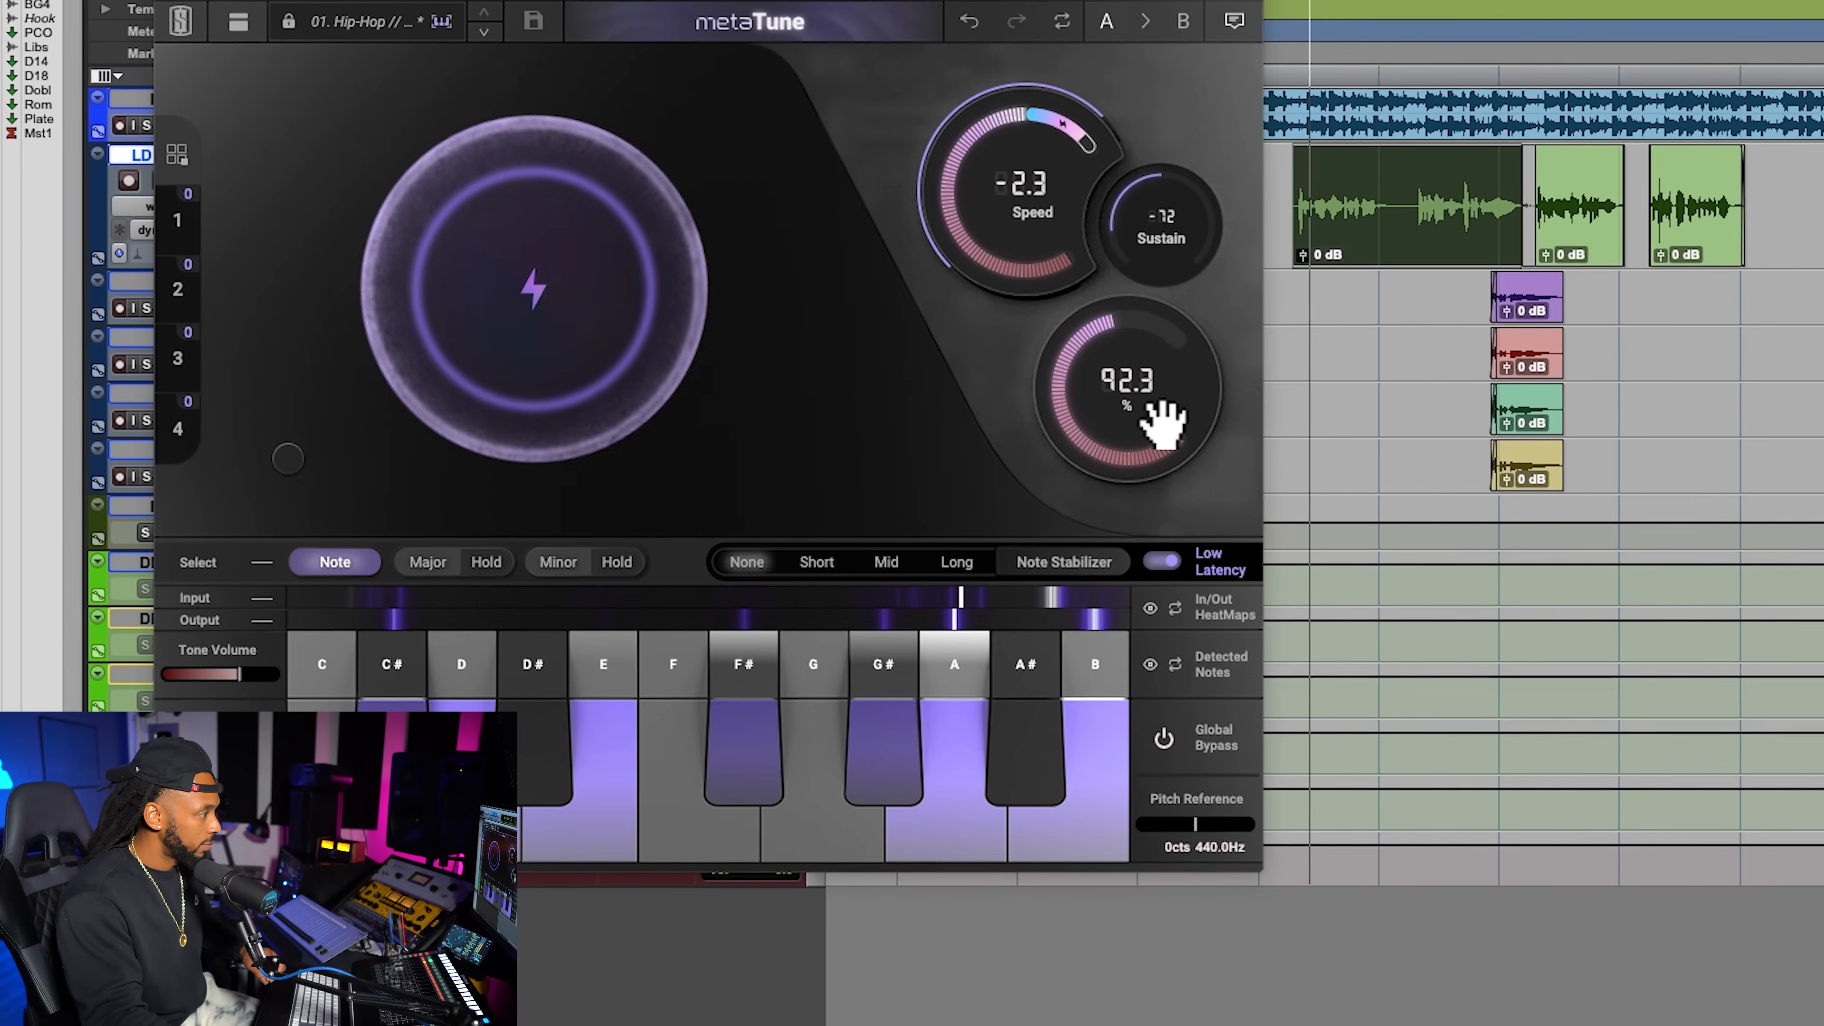
left_click_drag(1161, 424, 1162, 467)
Set the correction Speed to -0.8 ms and the Amount back to 100%
left_click_drag(1071, 244, 1051, 278)
left_click_drag(1161, 412, 1204, 281)
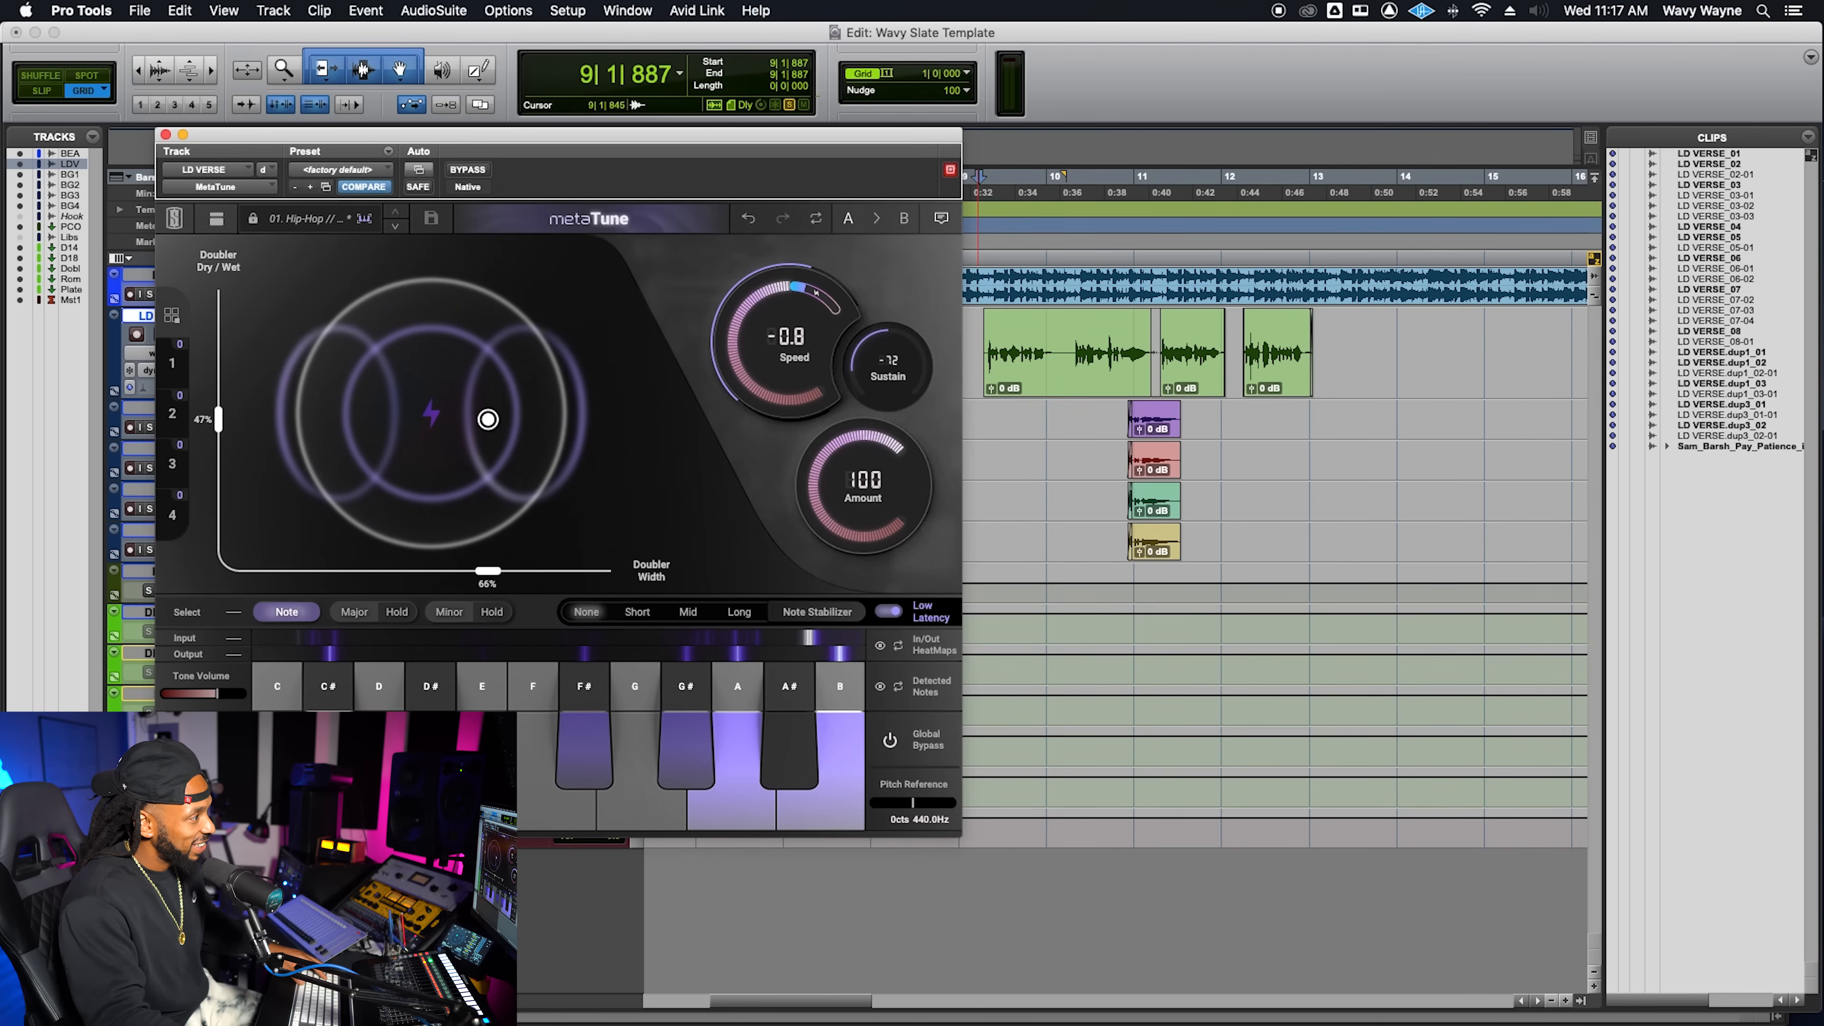
Set MetaTune's Doubler Width to 100% with Dry/Wet at 37%, and start playback
left_click_drag(498, 420, 610, 423)
key("space")
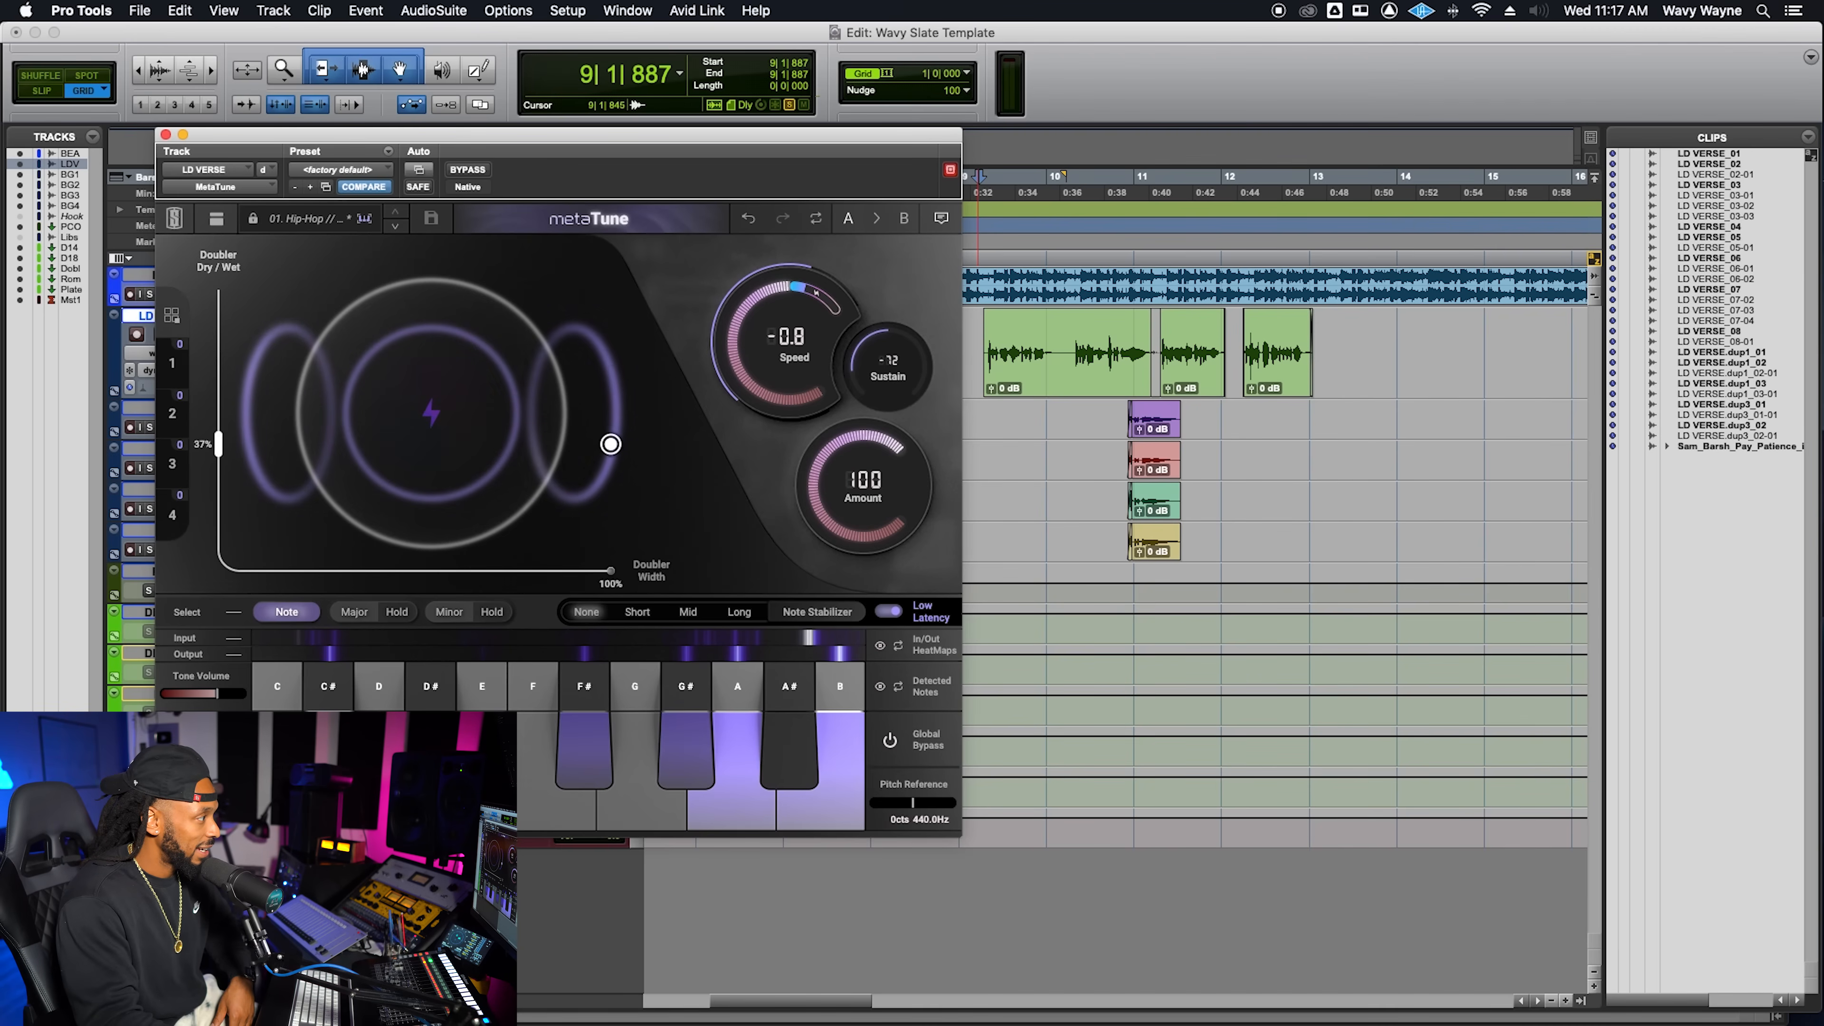
Unsolo the LD VERSE track and reduce the Doubler Width while the full session plays
left_click_drag(267, 136, 248, 349)
left_click(187, 335)
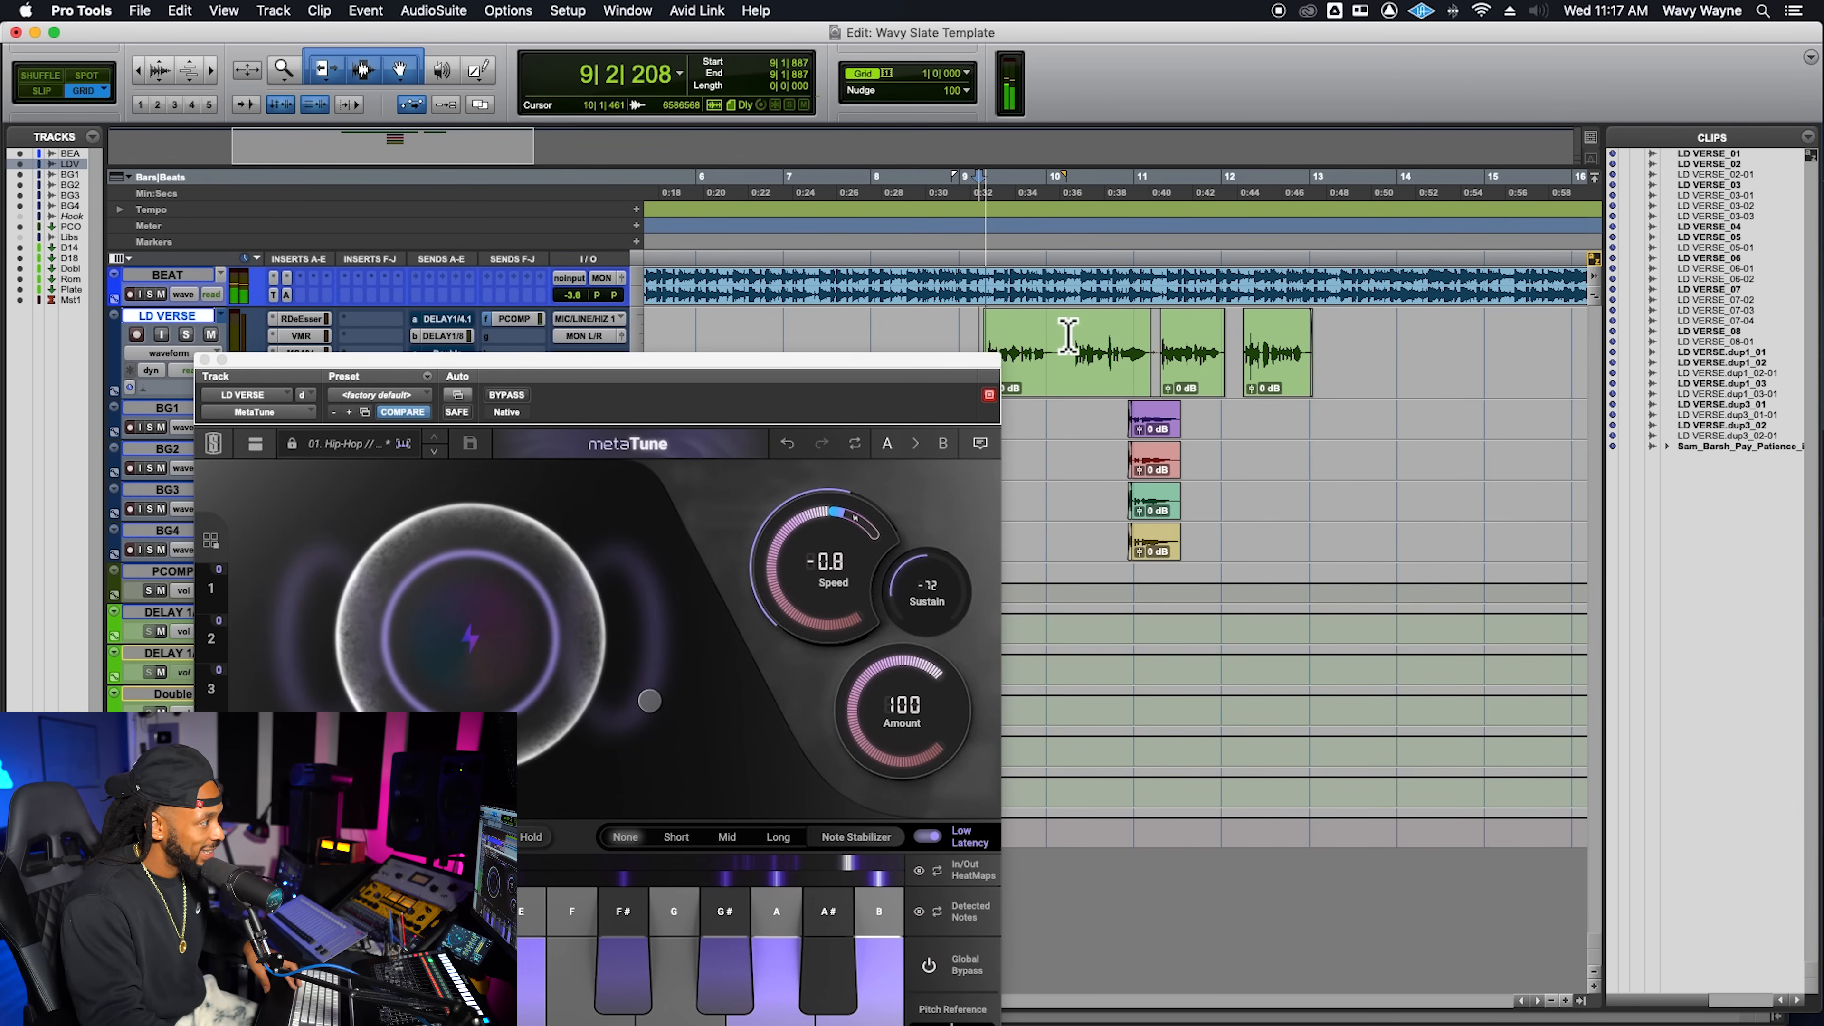
left_click_drag(805, 359, 808, 139)
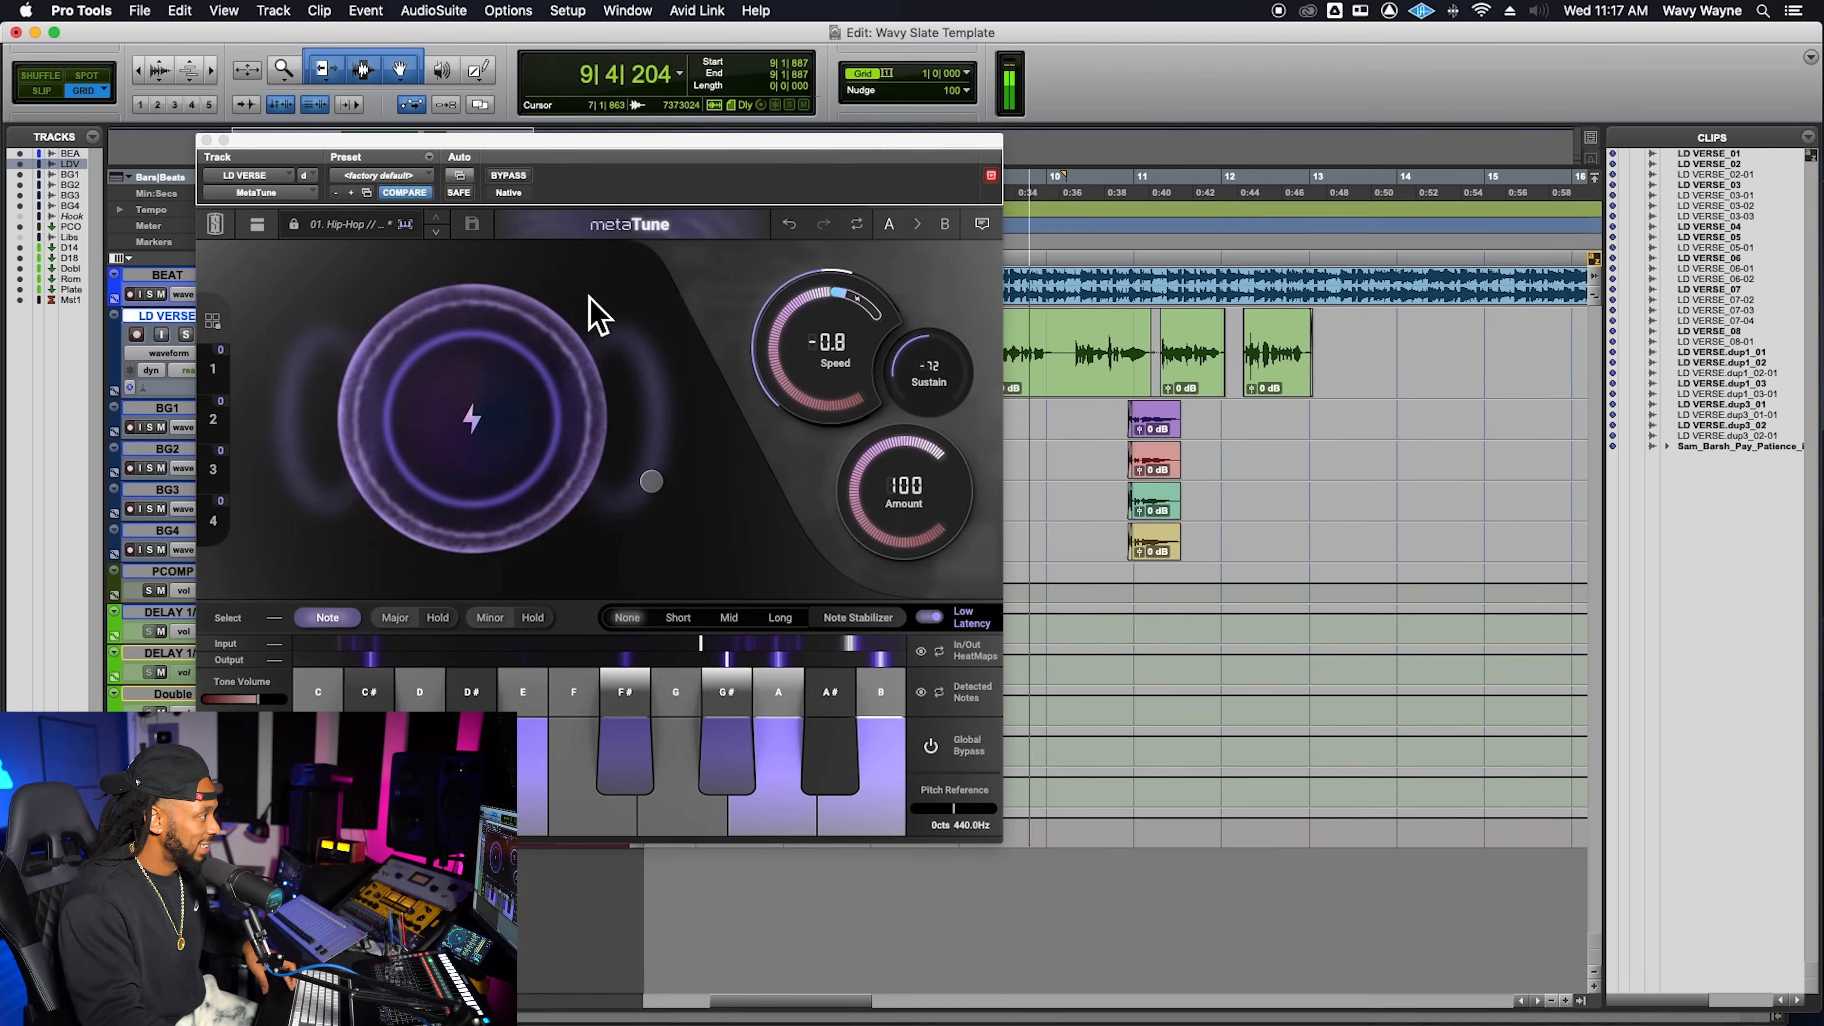
left_click_drag(652, 481, 570, 493)
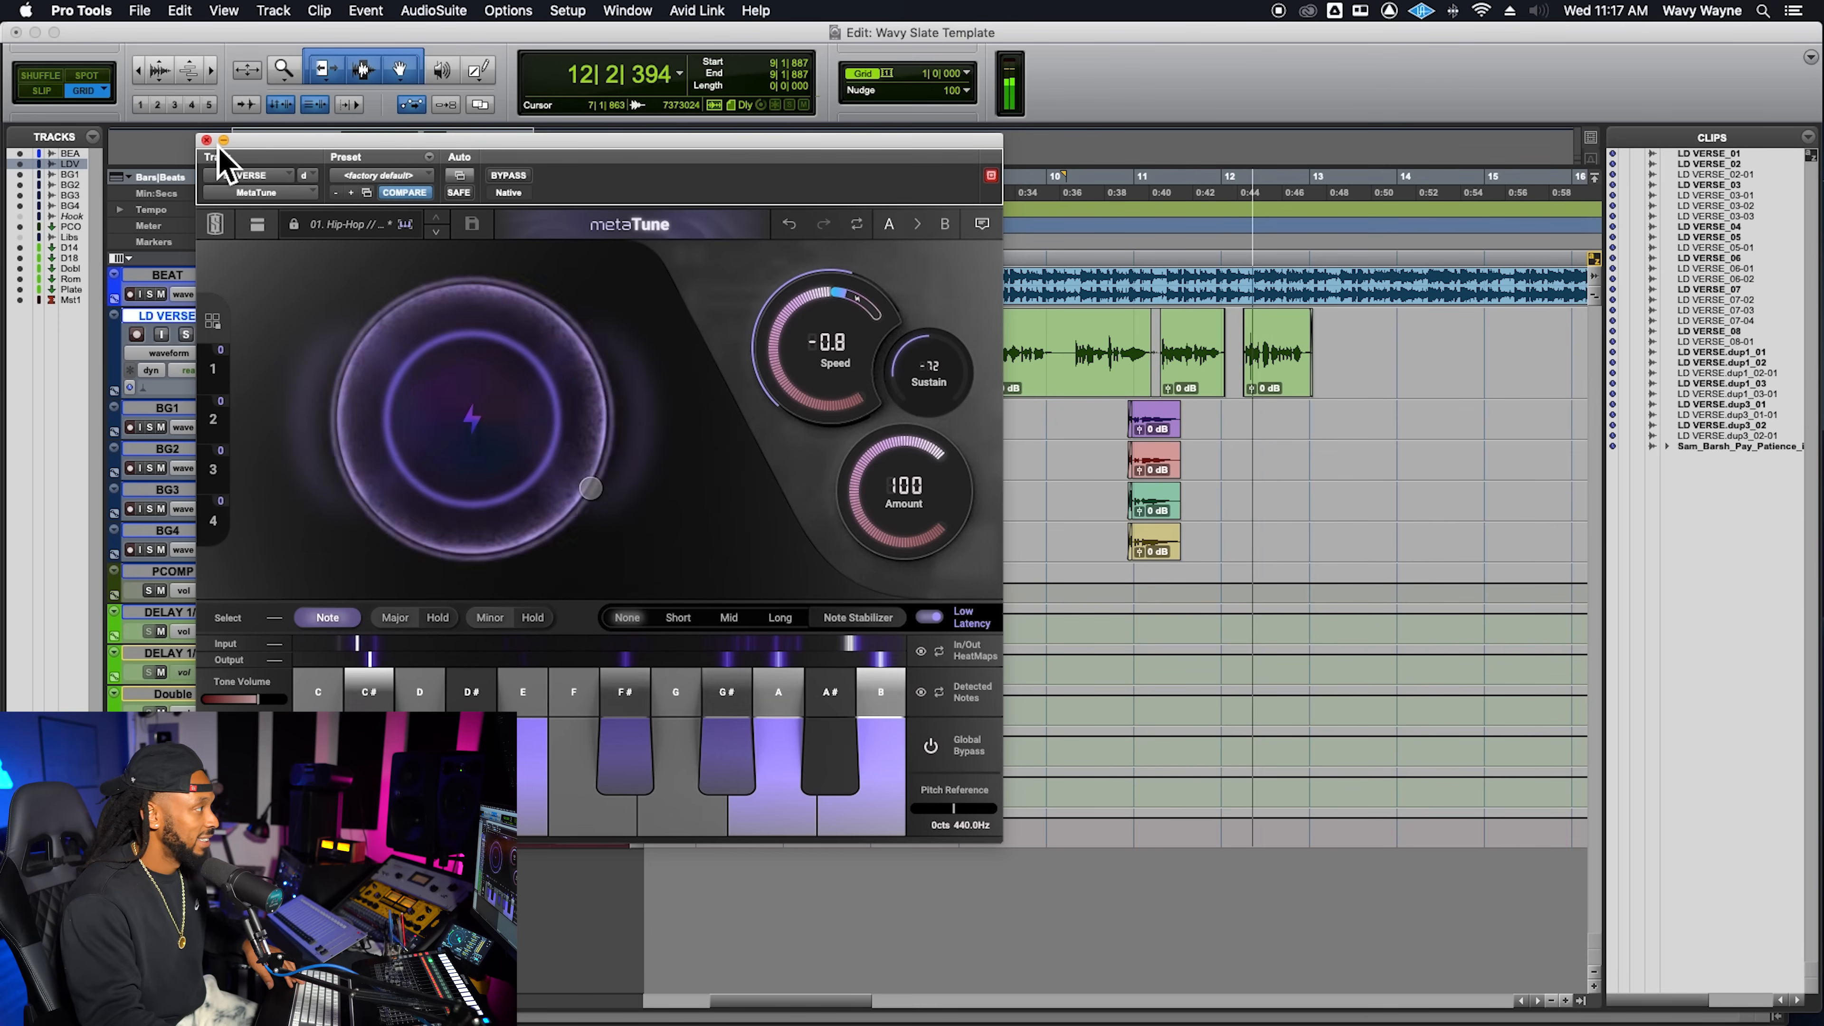
Stop playback and close the lead vocal's MetaTune window
key("space")
left_click(207, 140)
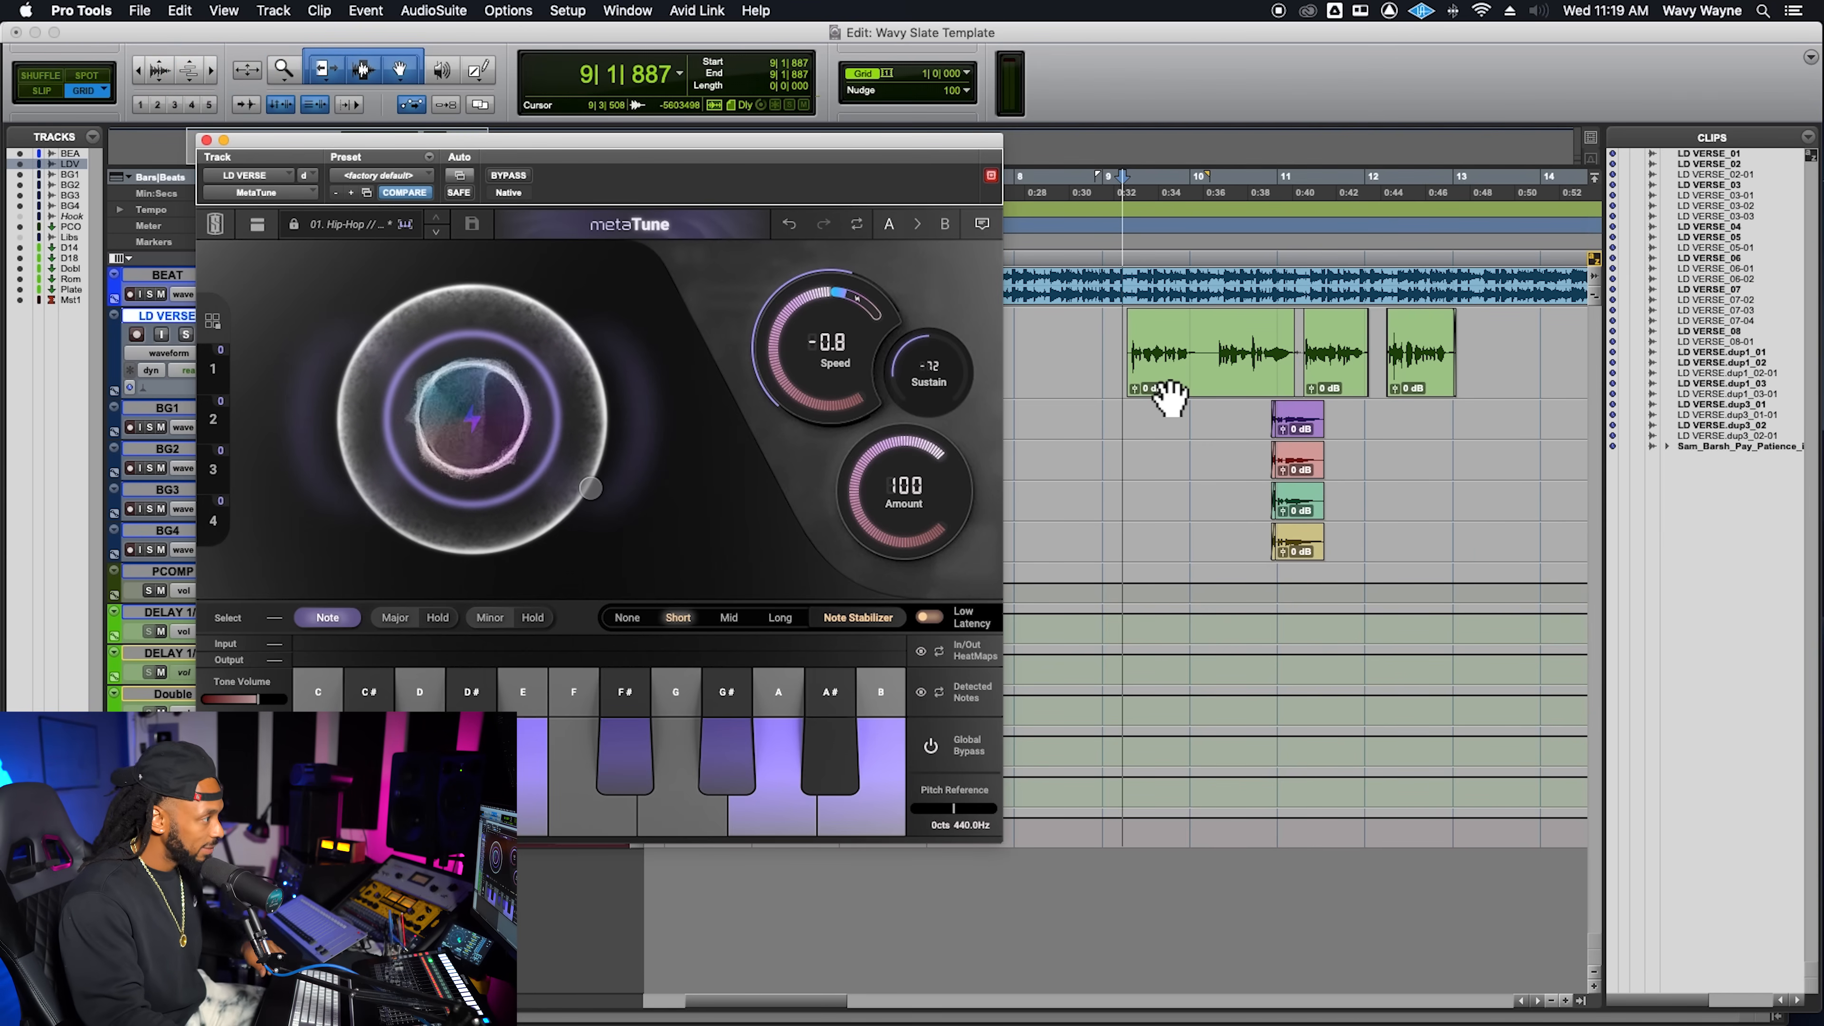
Set MetaTune's Doubler Width and Dry/Wet to 0% and solo the LD VERSE track
key("space")
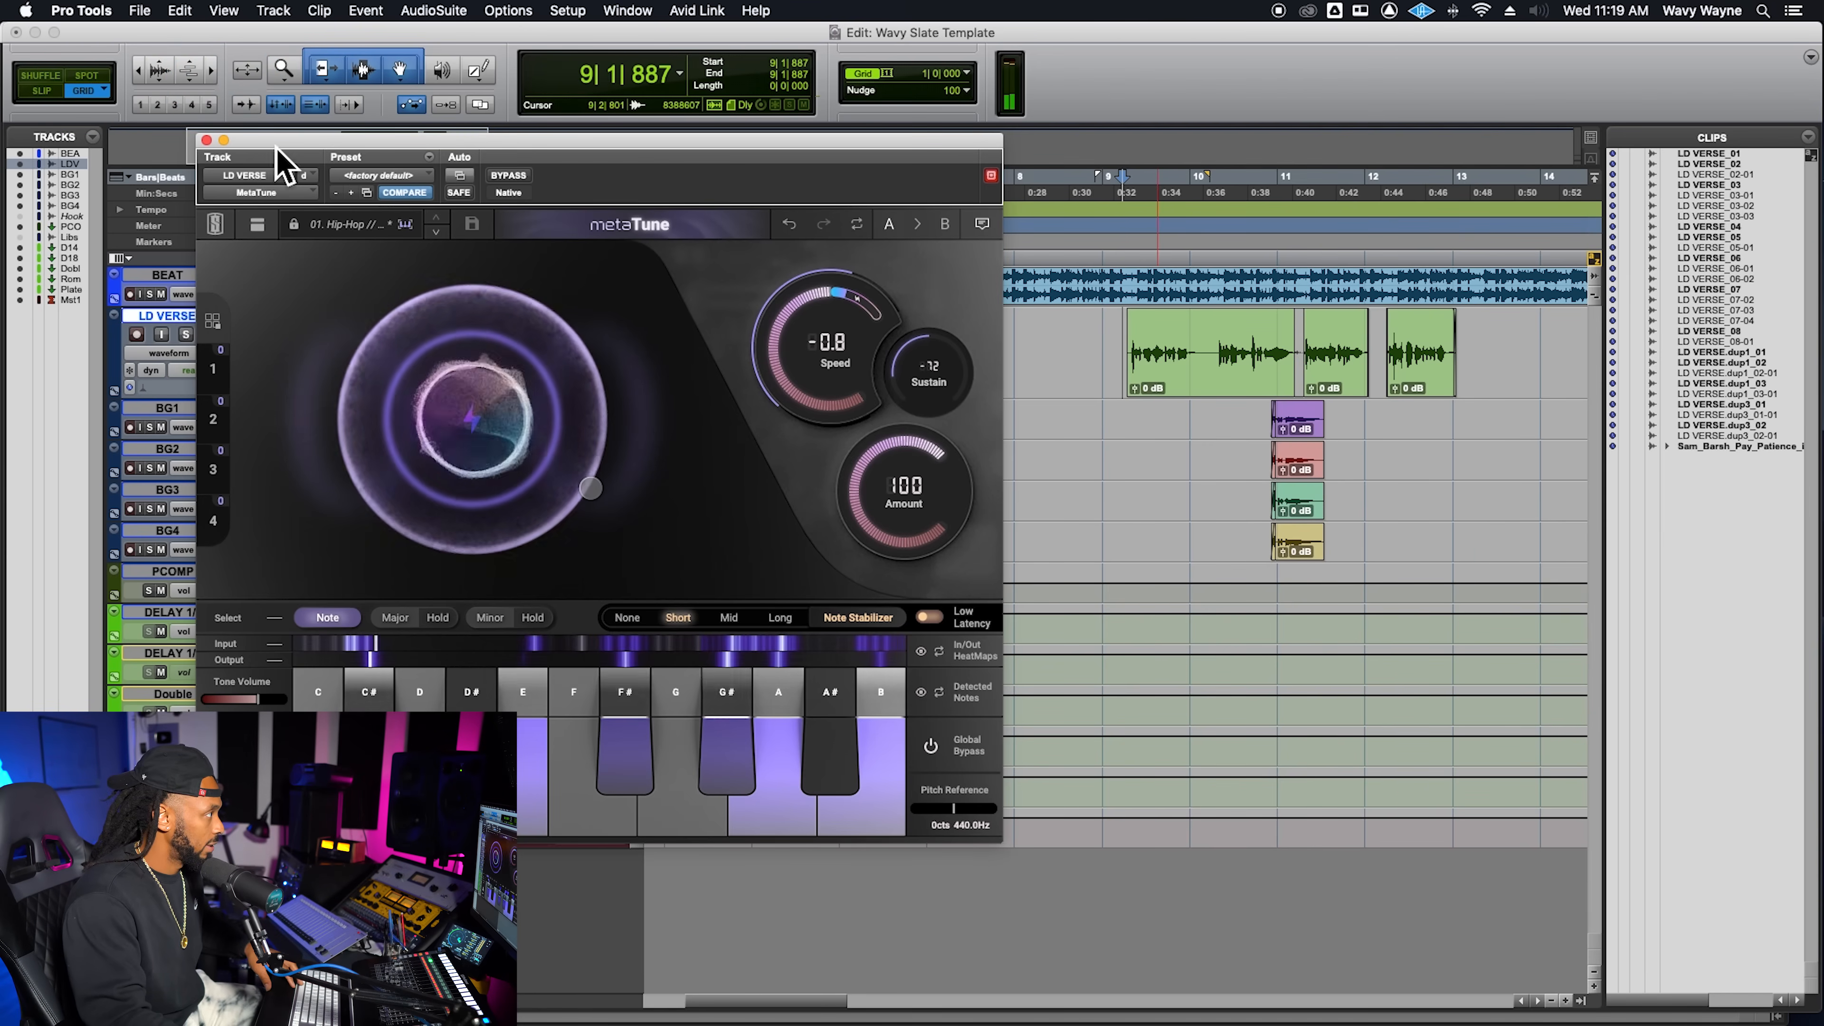
mouse_move(361, 507)
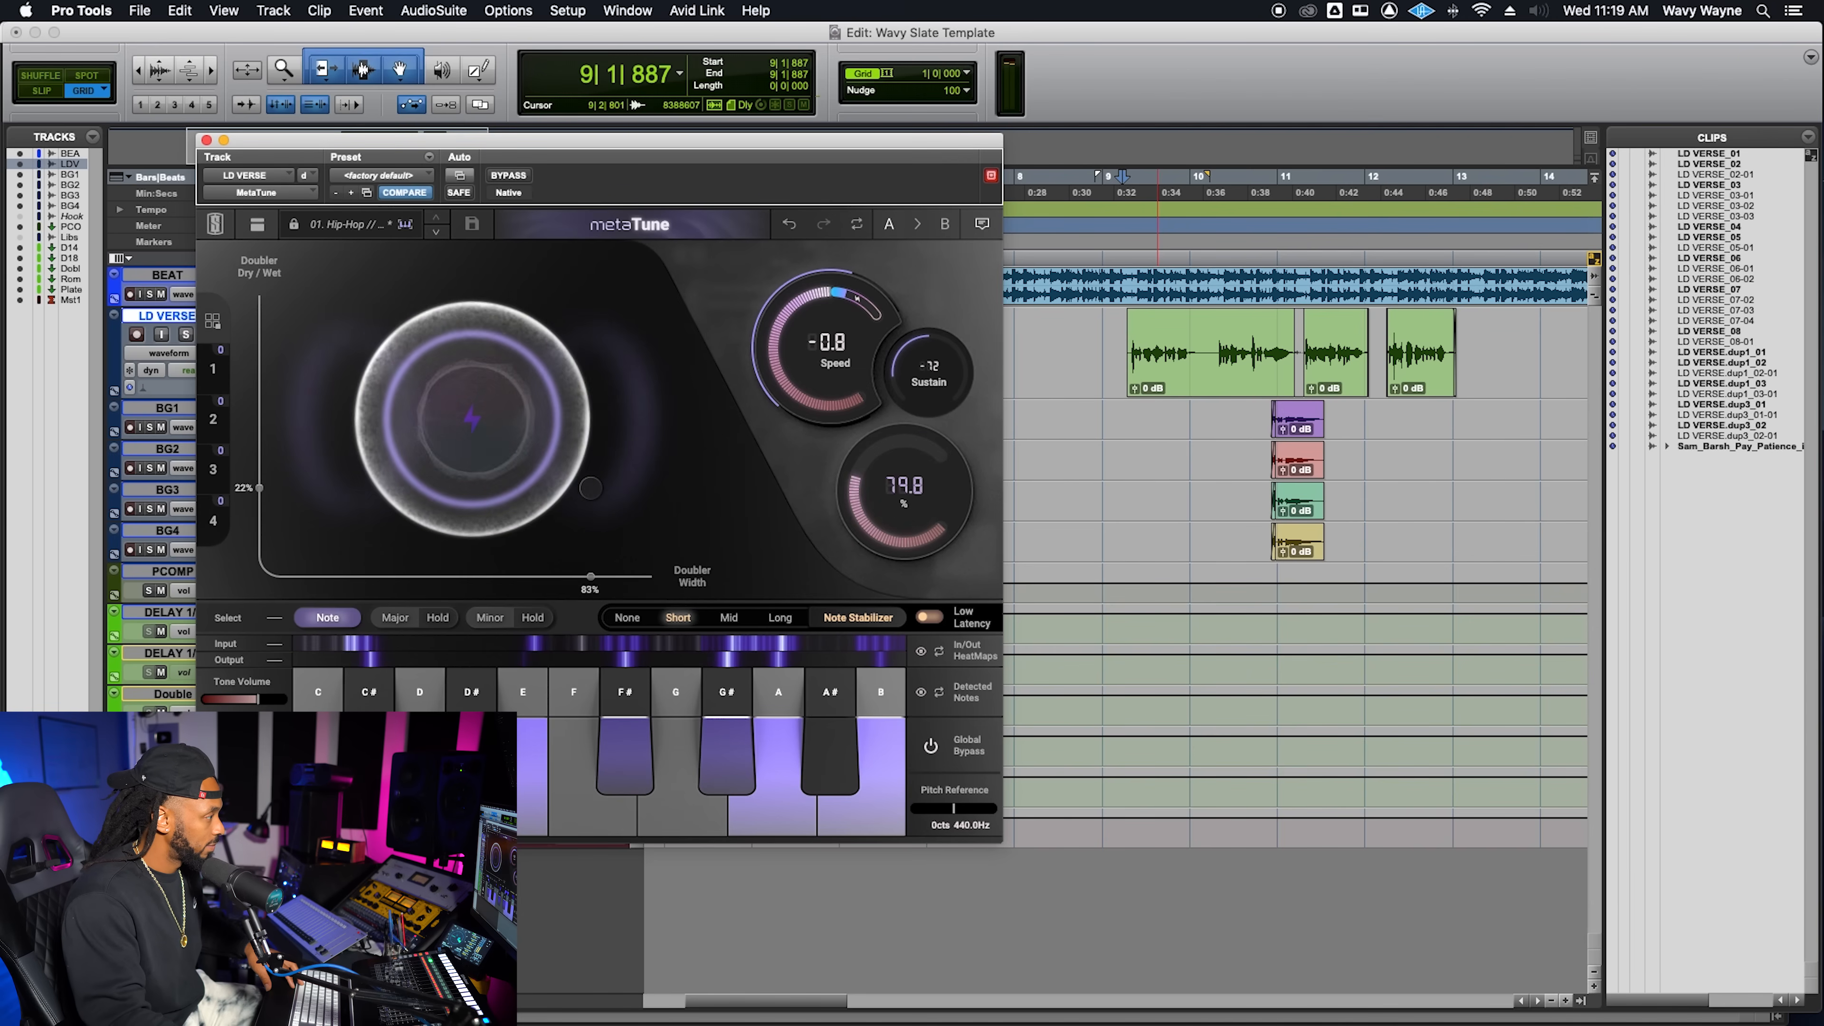
left_click_drag(612, 477, 293, 542)
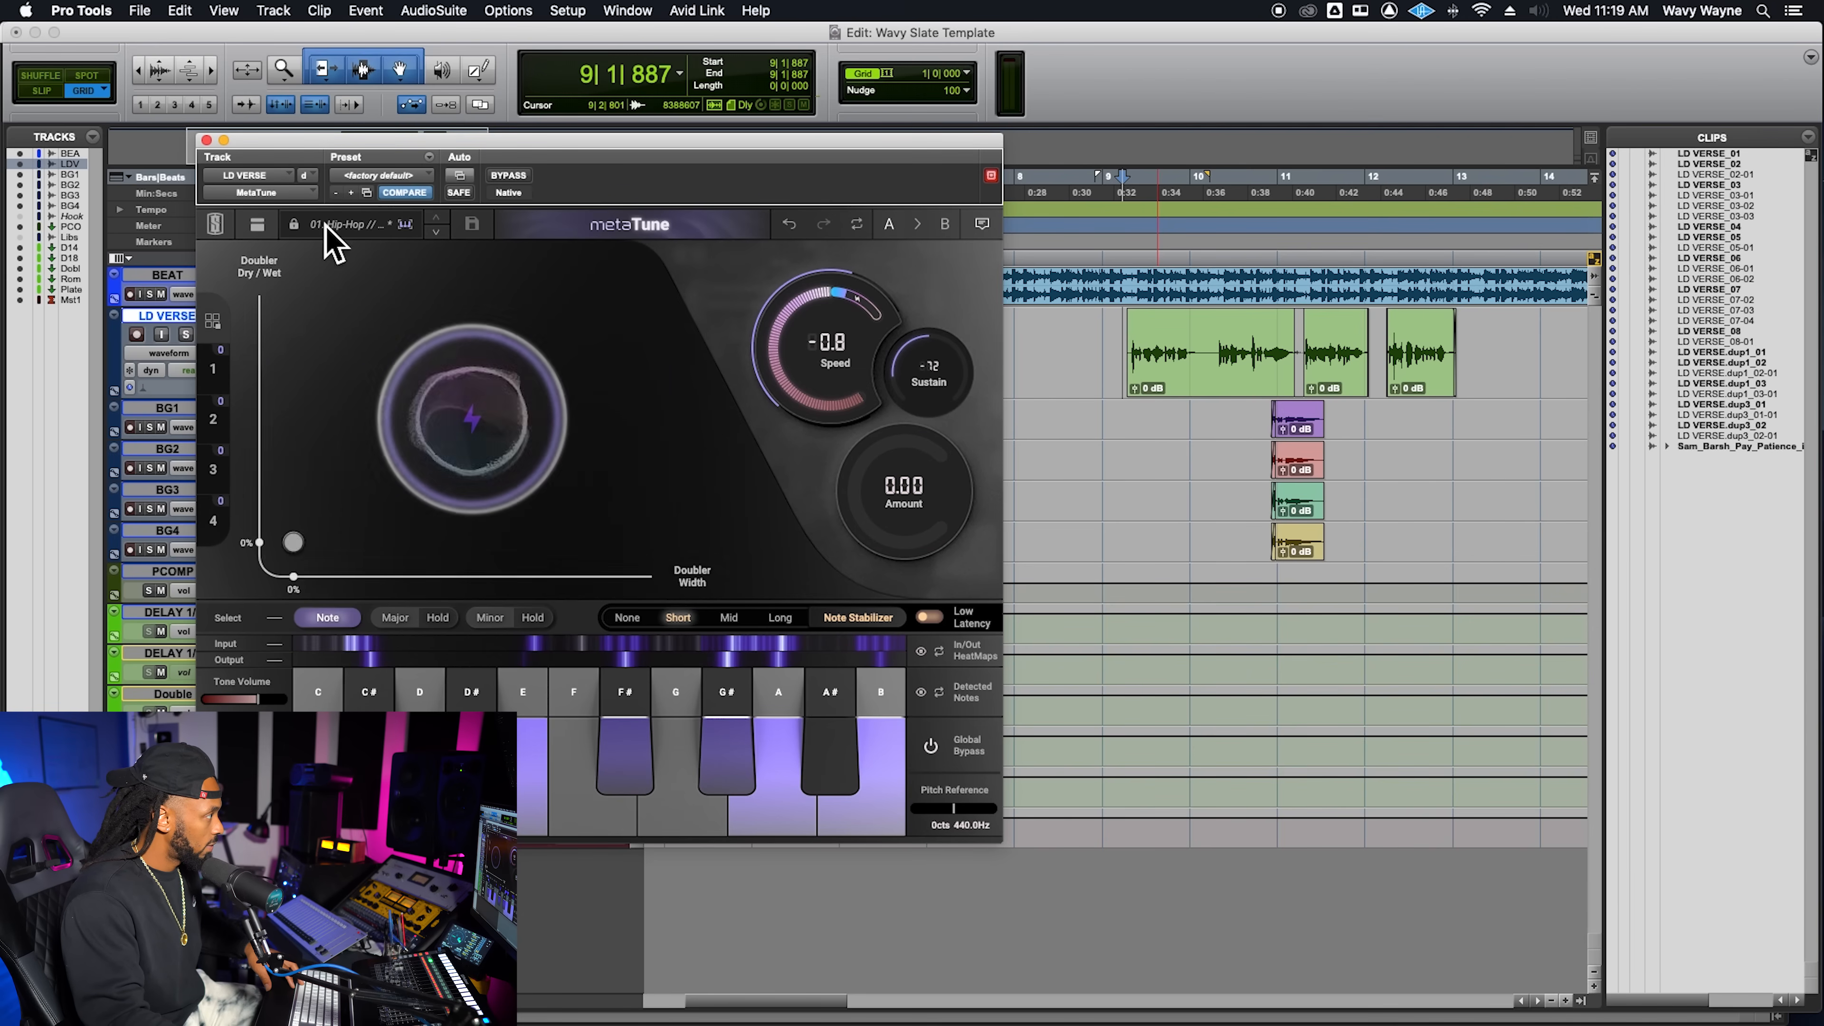
left_click_drag(271, 142, 363, 460)
left_click(188, 336)
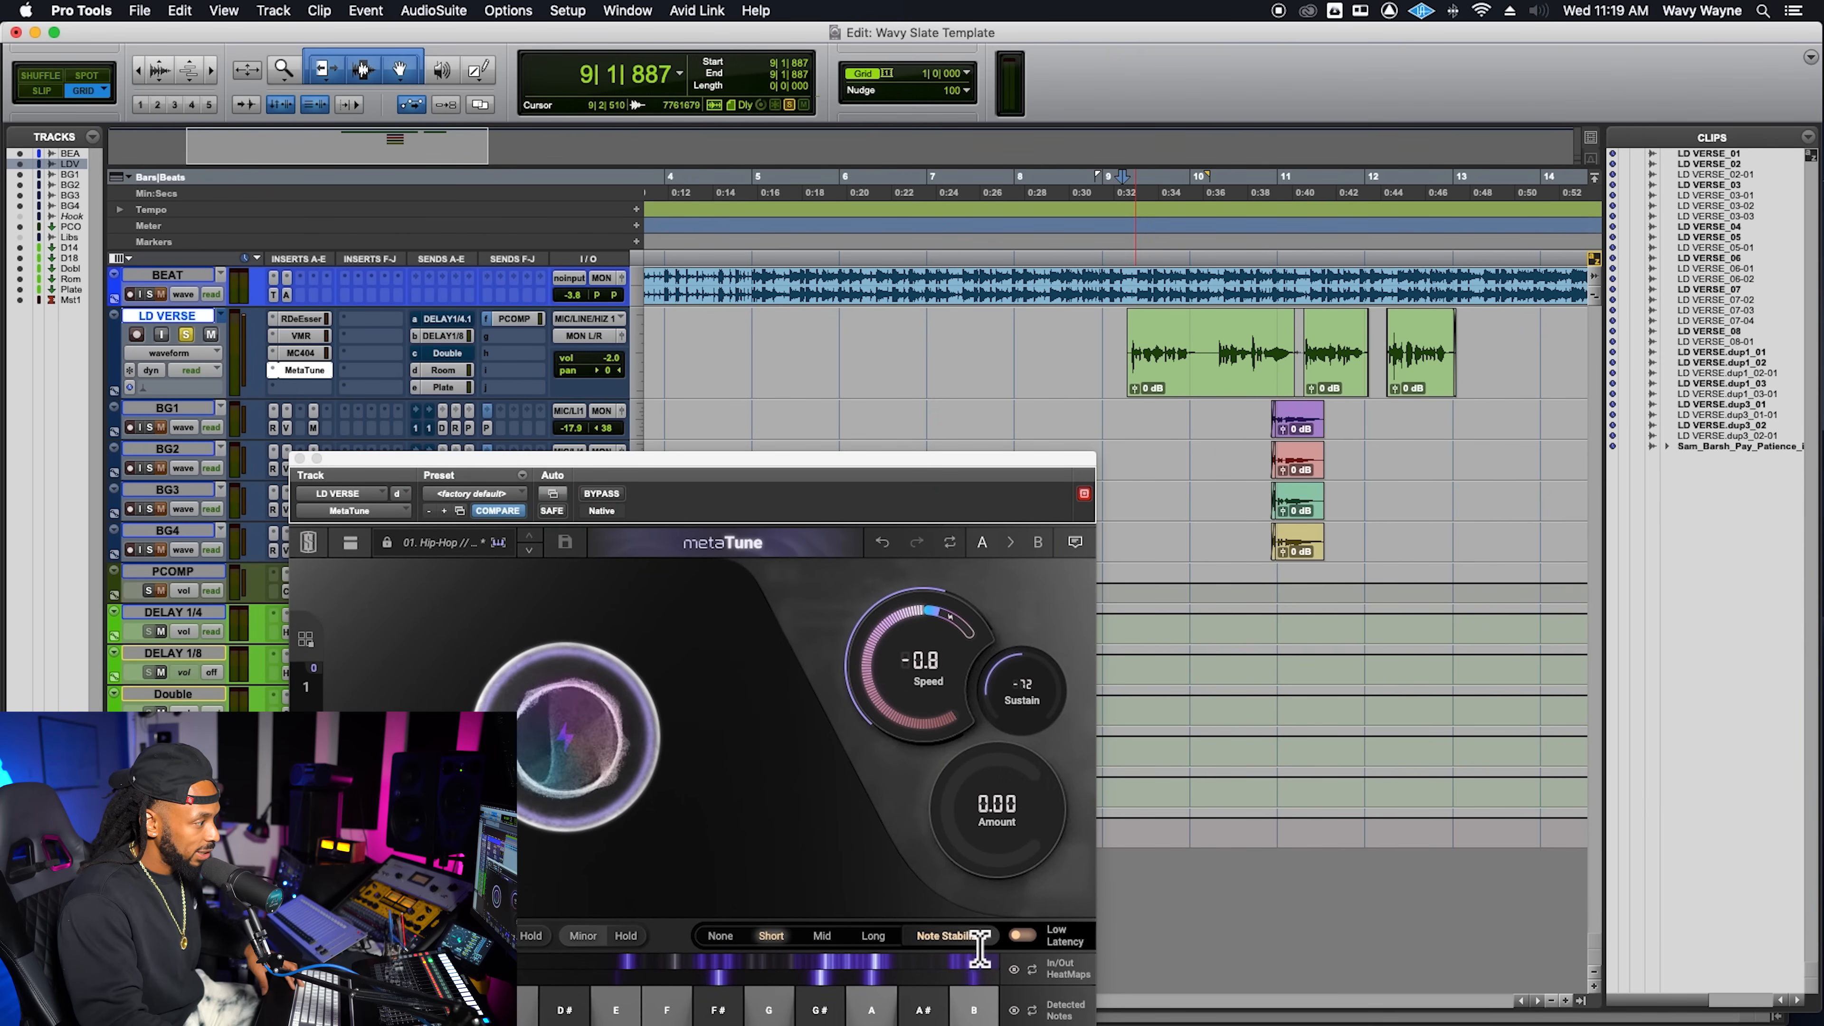
Audition the LD VERSE vocal from bar 9 in Low Latency mode, and move the playback start to 10|2|209
key("space")
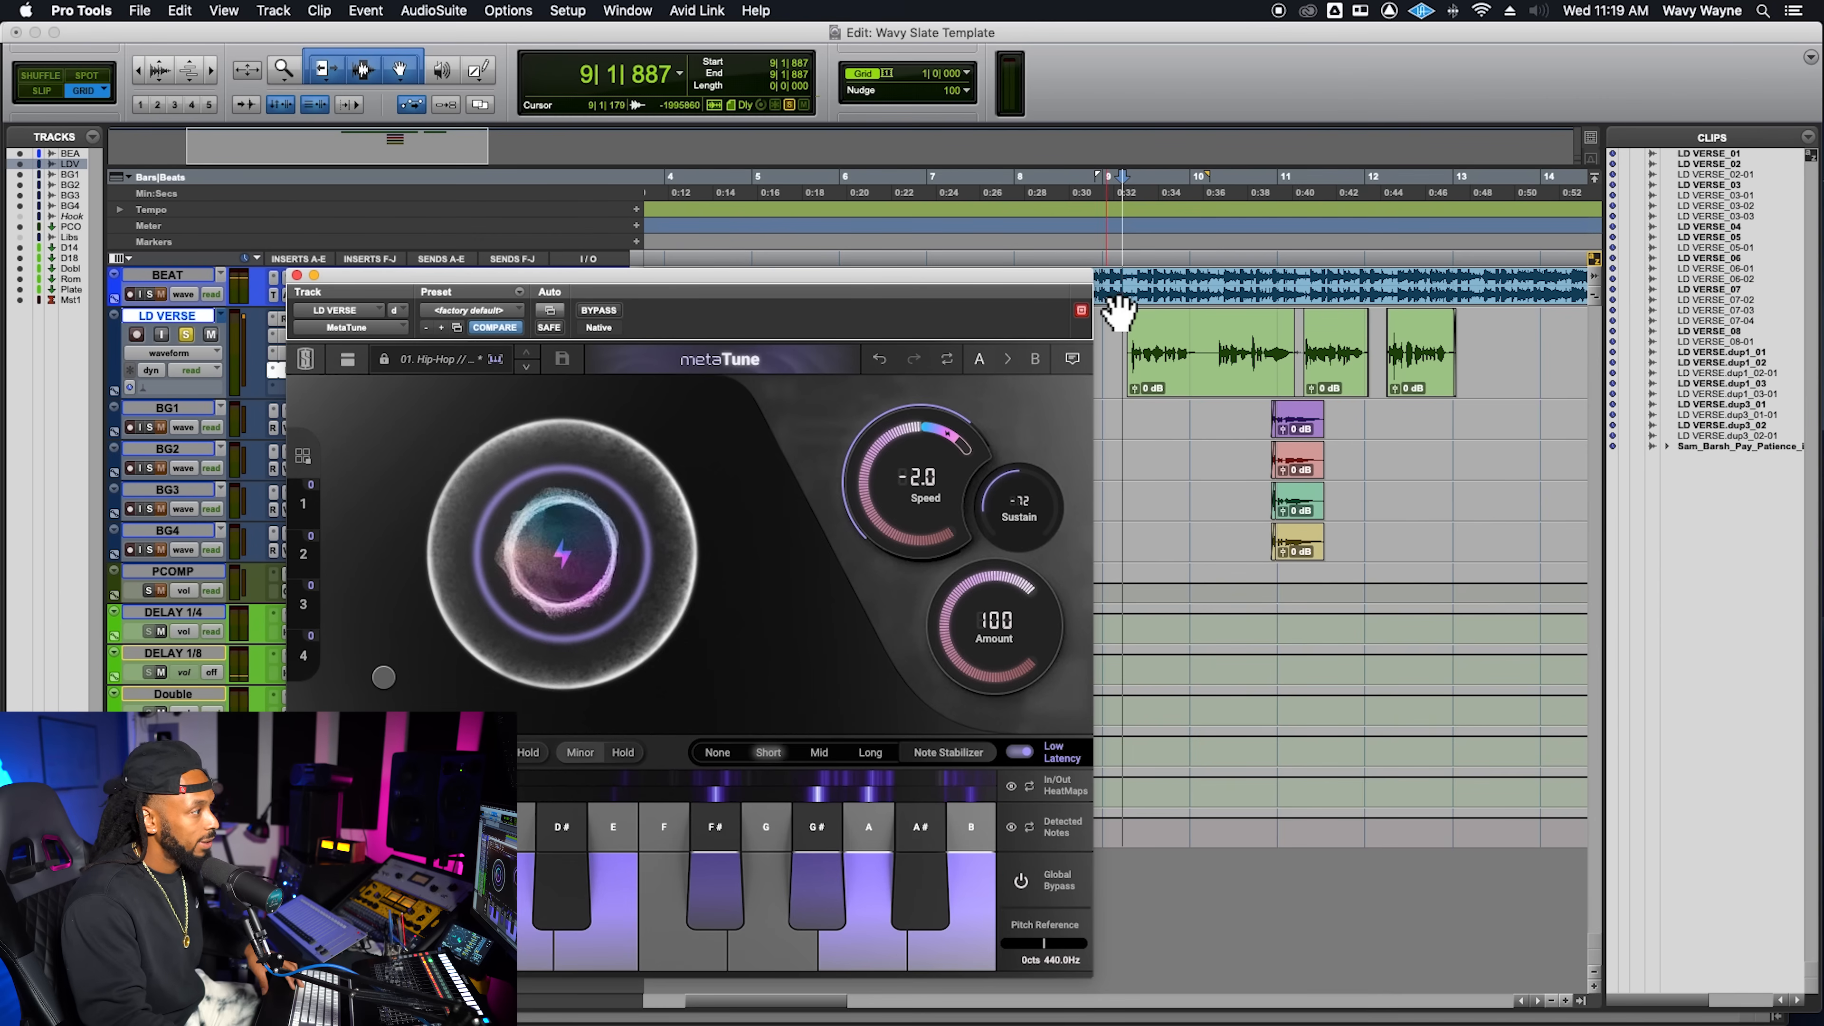
key("space")
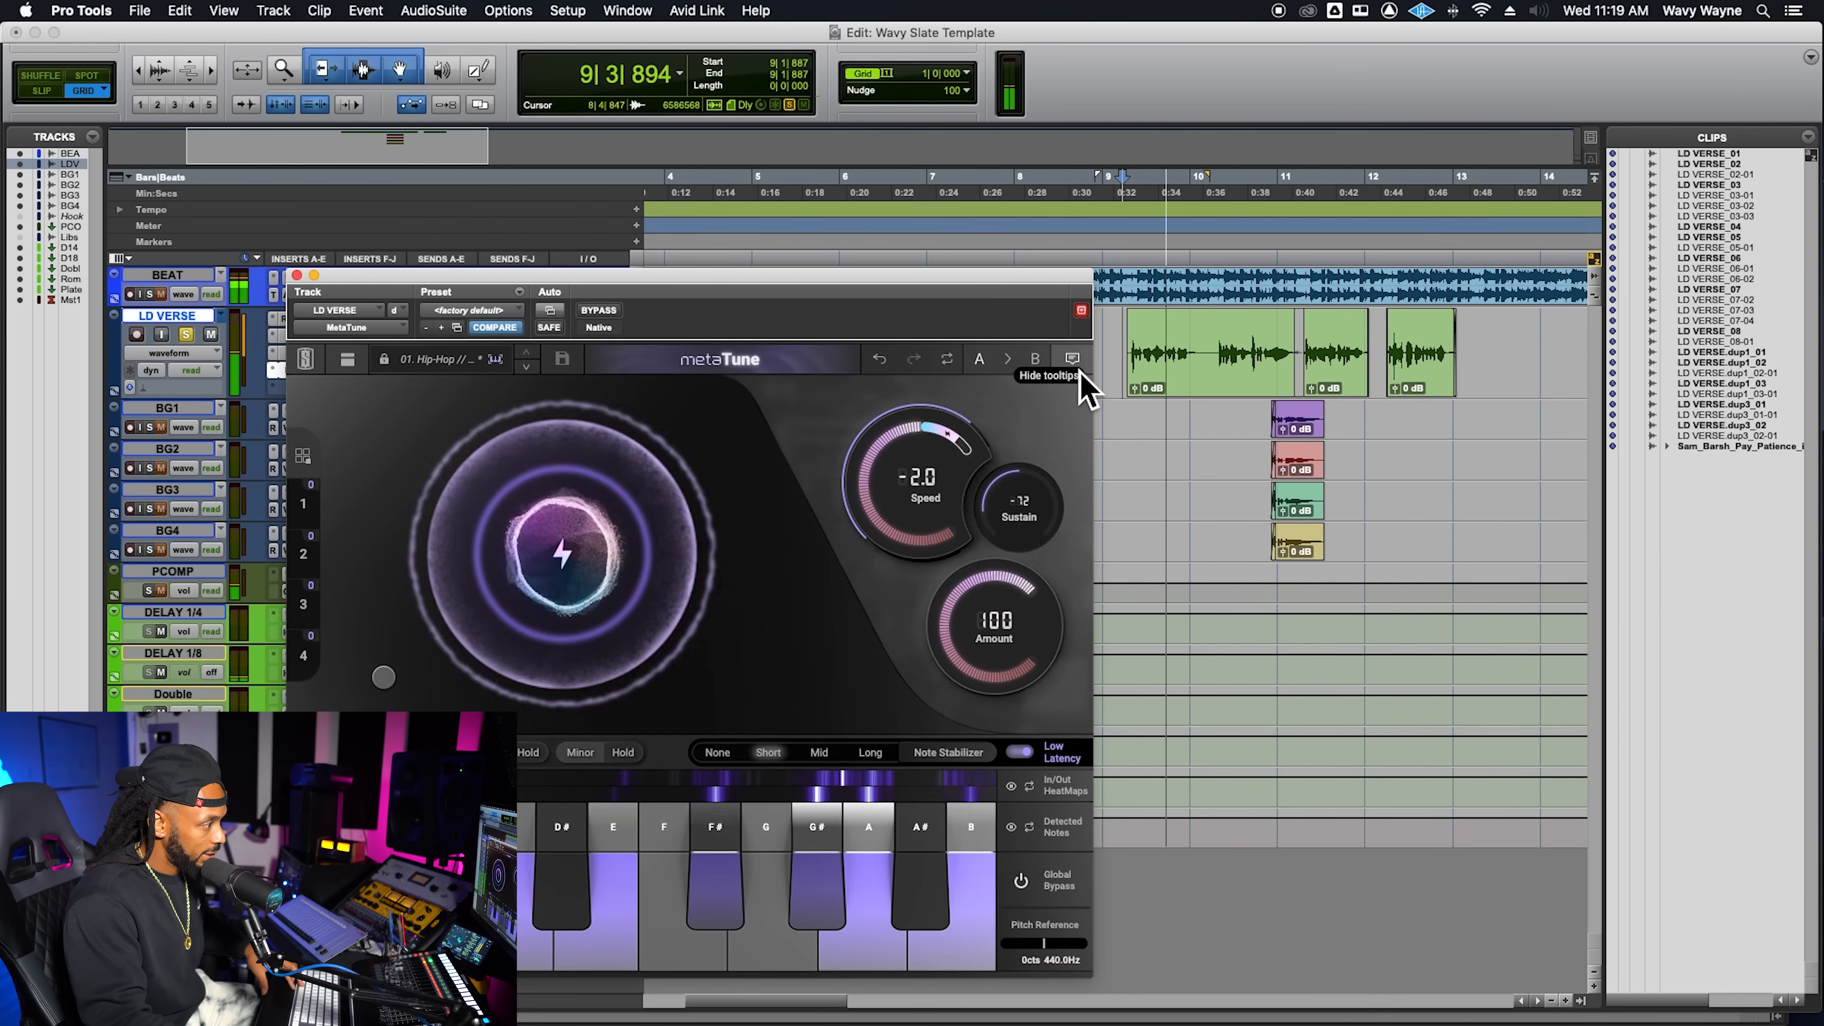
key("space")
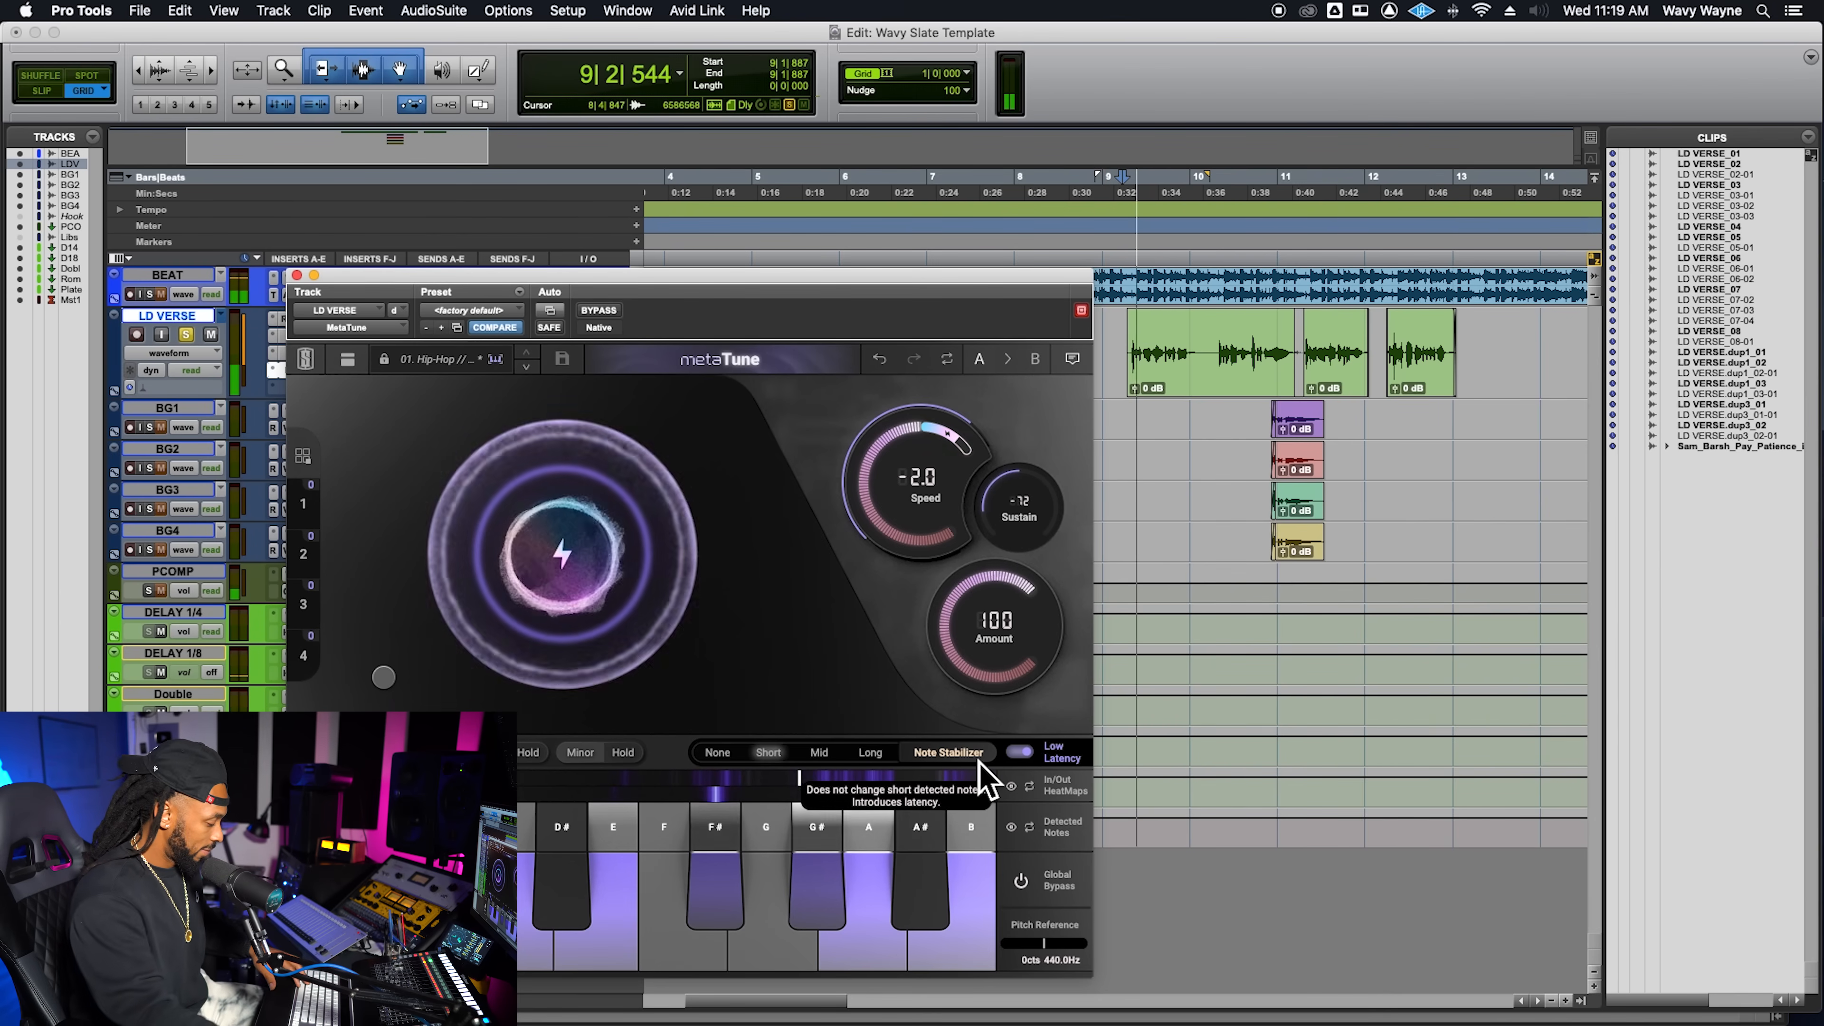
key("t")
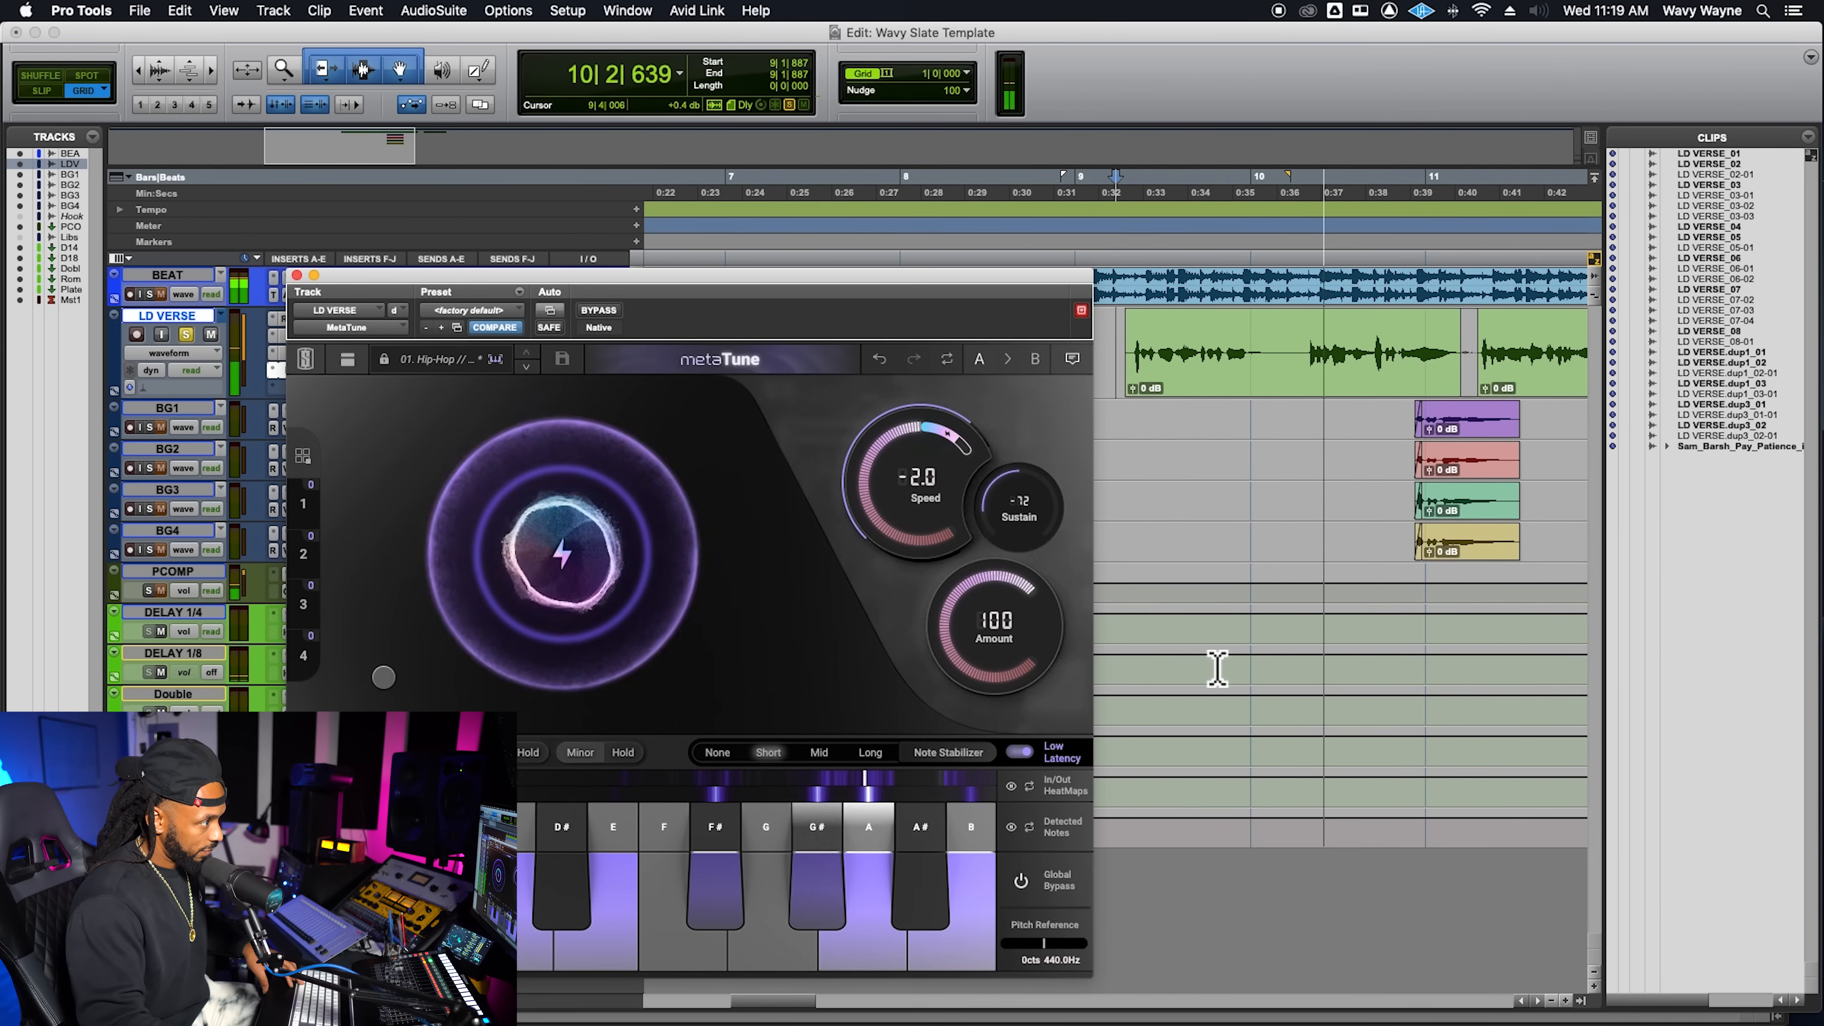
key("space")
left_click(1312, 332)
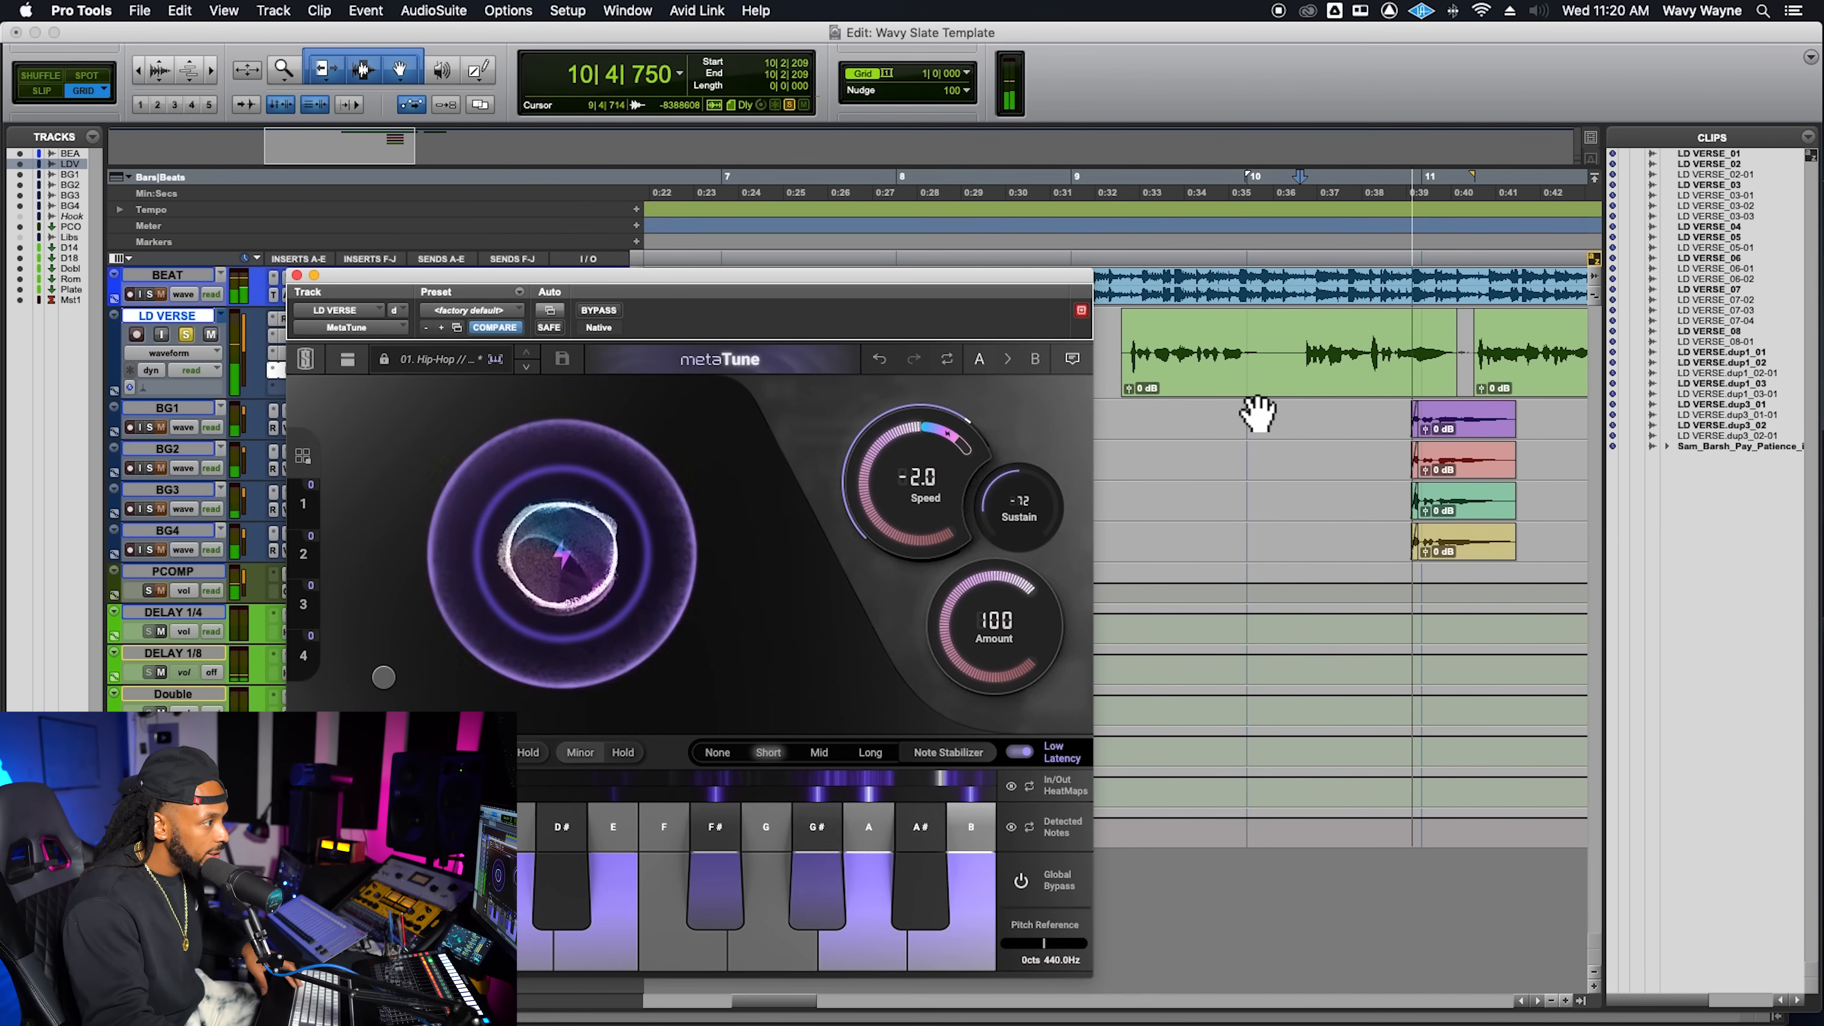
Audition the lead vocal from 10|2|209 with the Note Stabilizer on Short, and change it to Mid during playback
key("space")
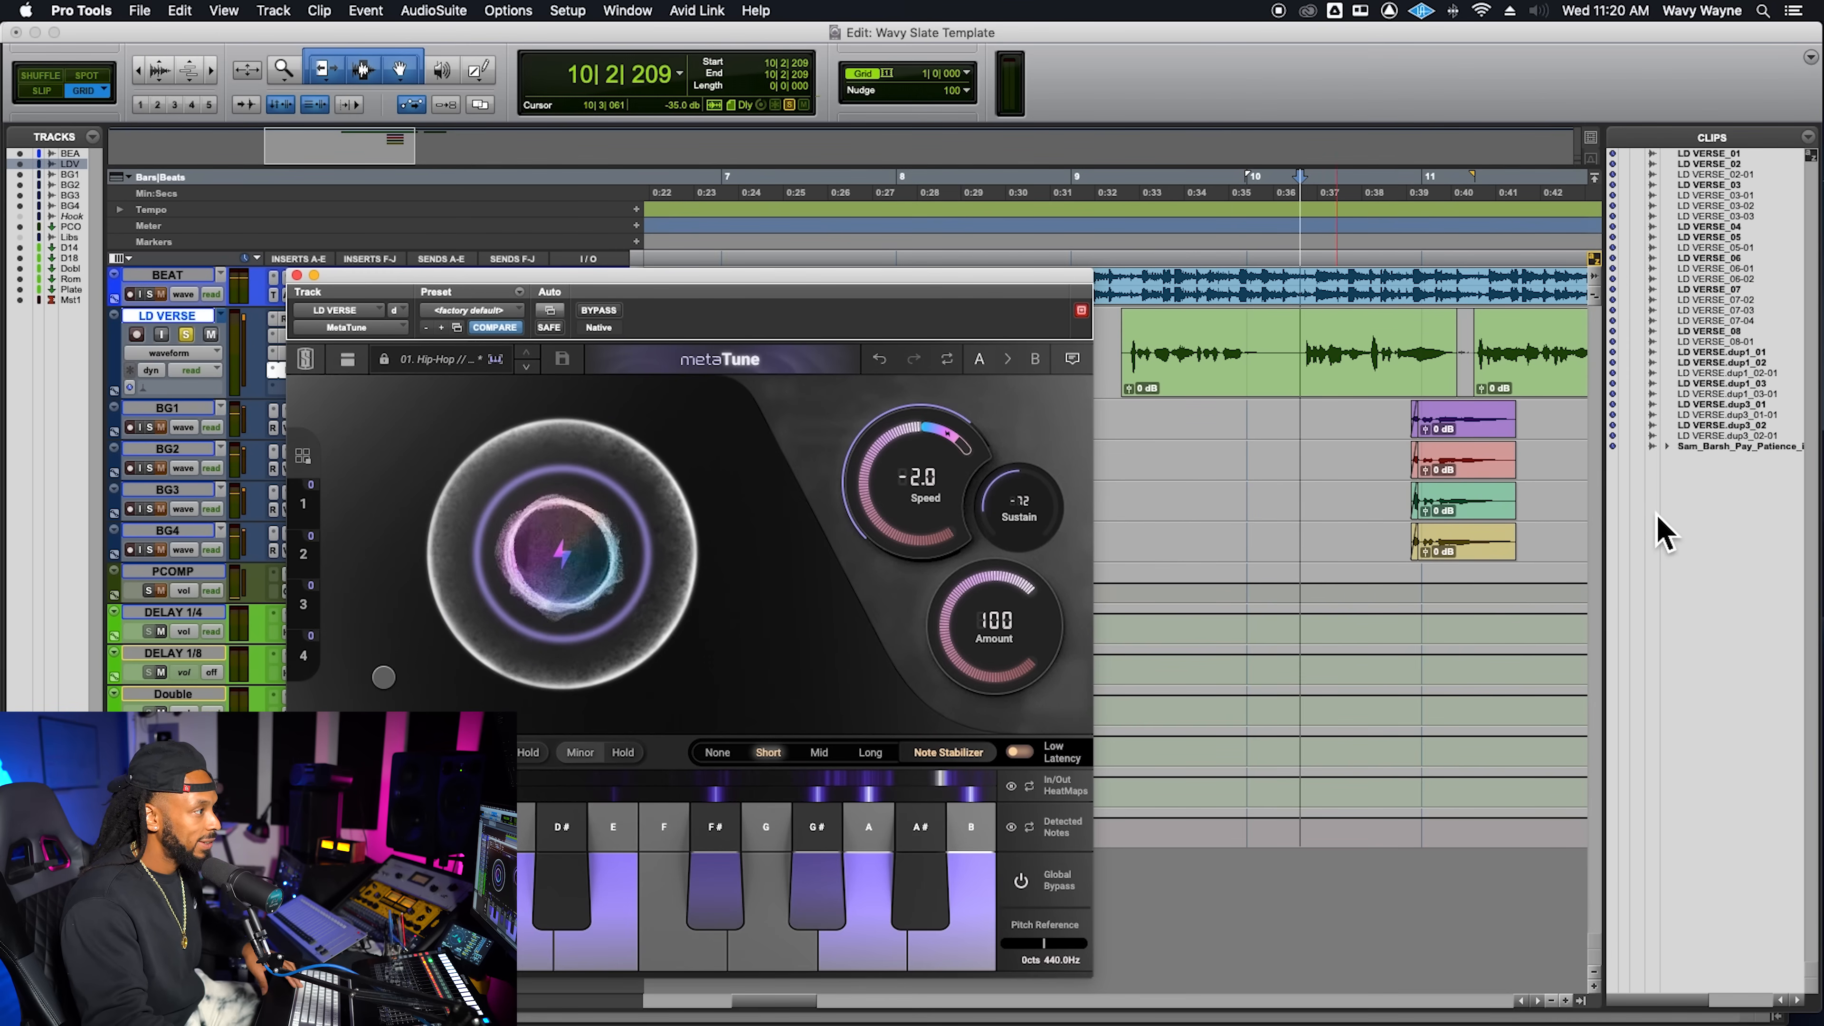
key("space")
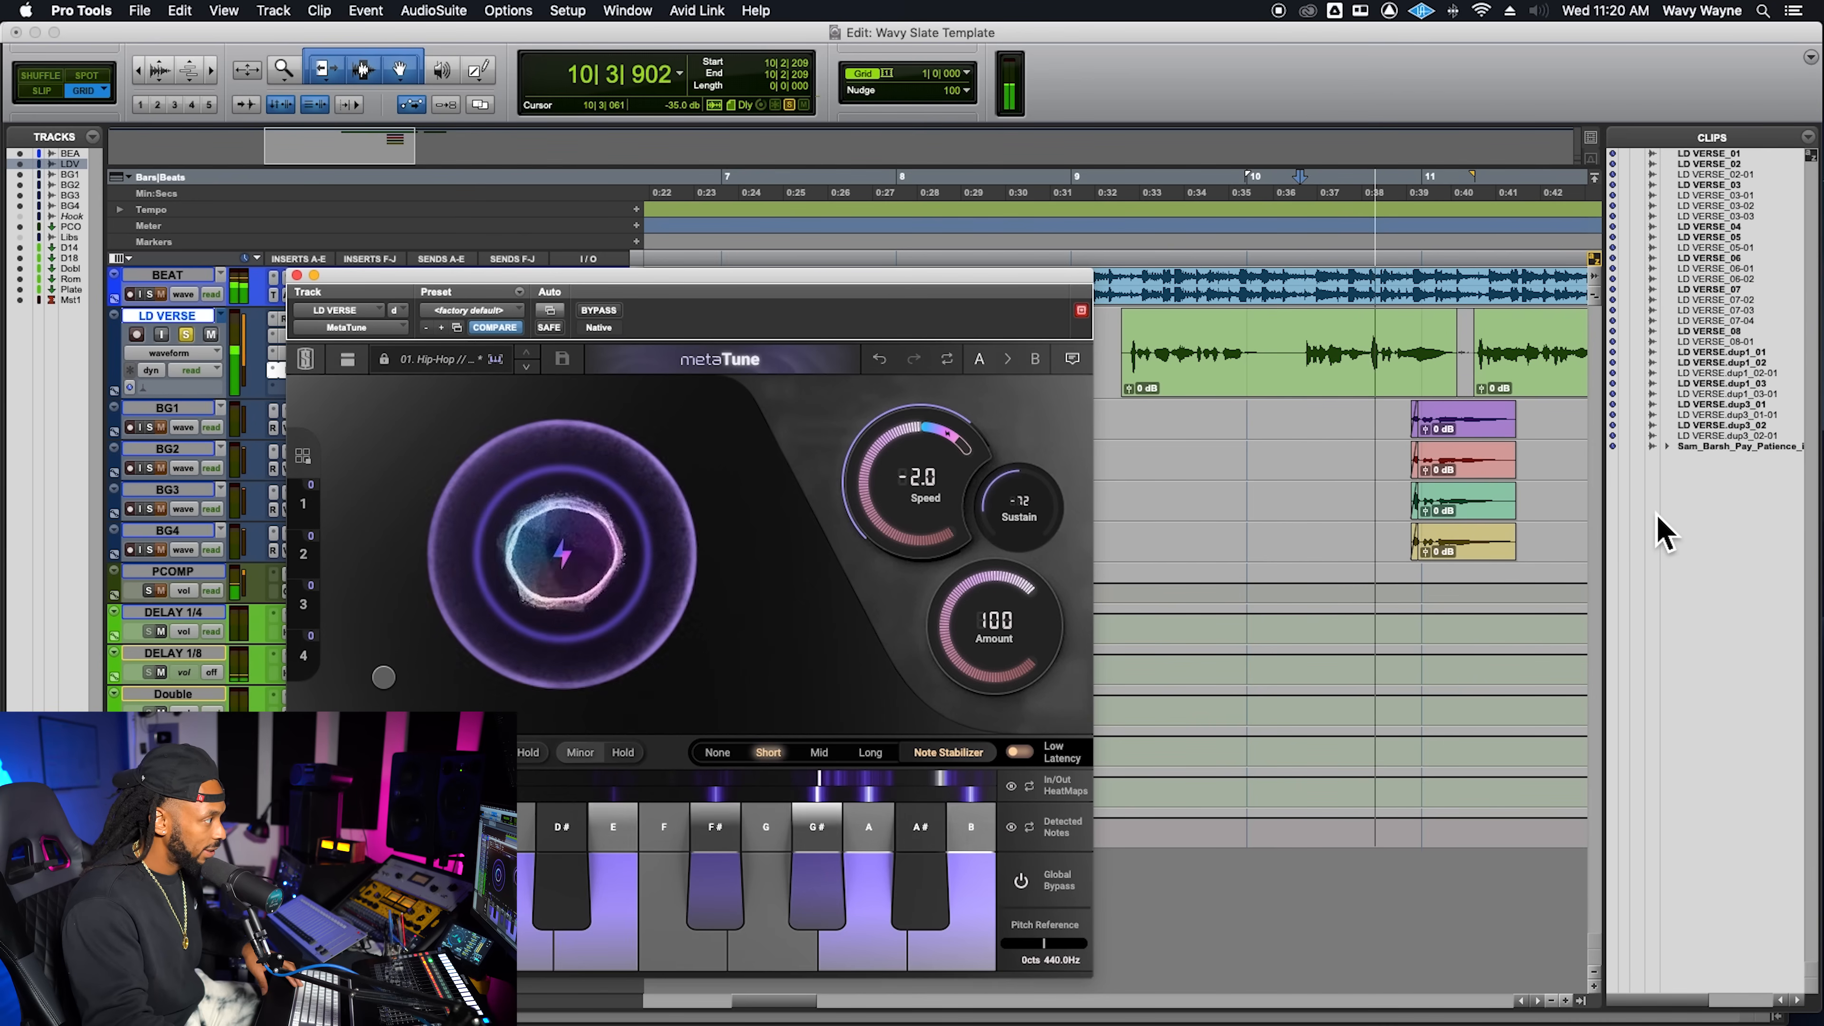
key("space")
key("space")
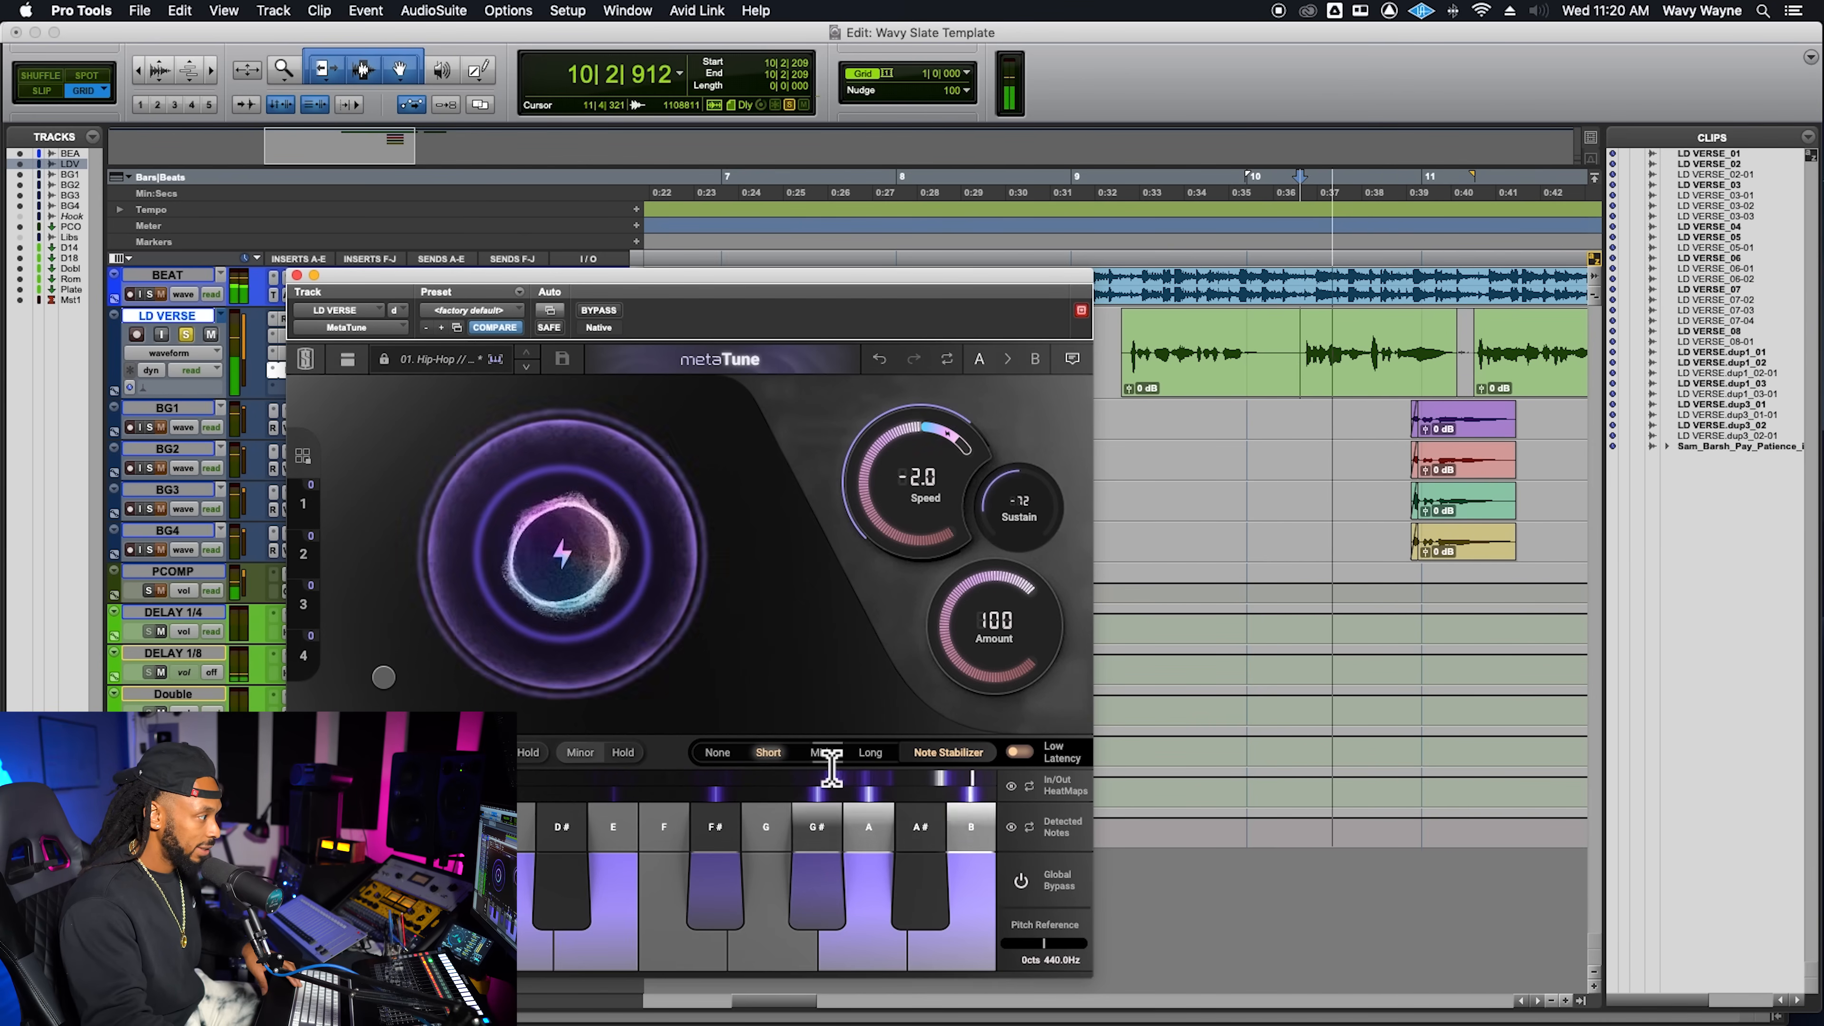
left_click(818, 752)
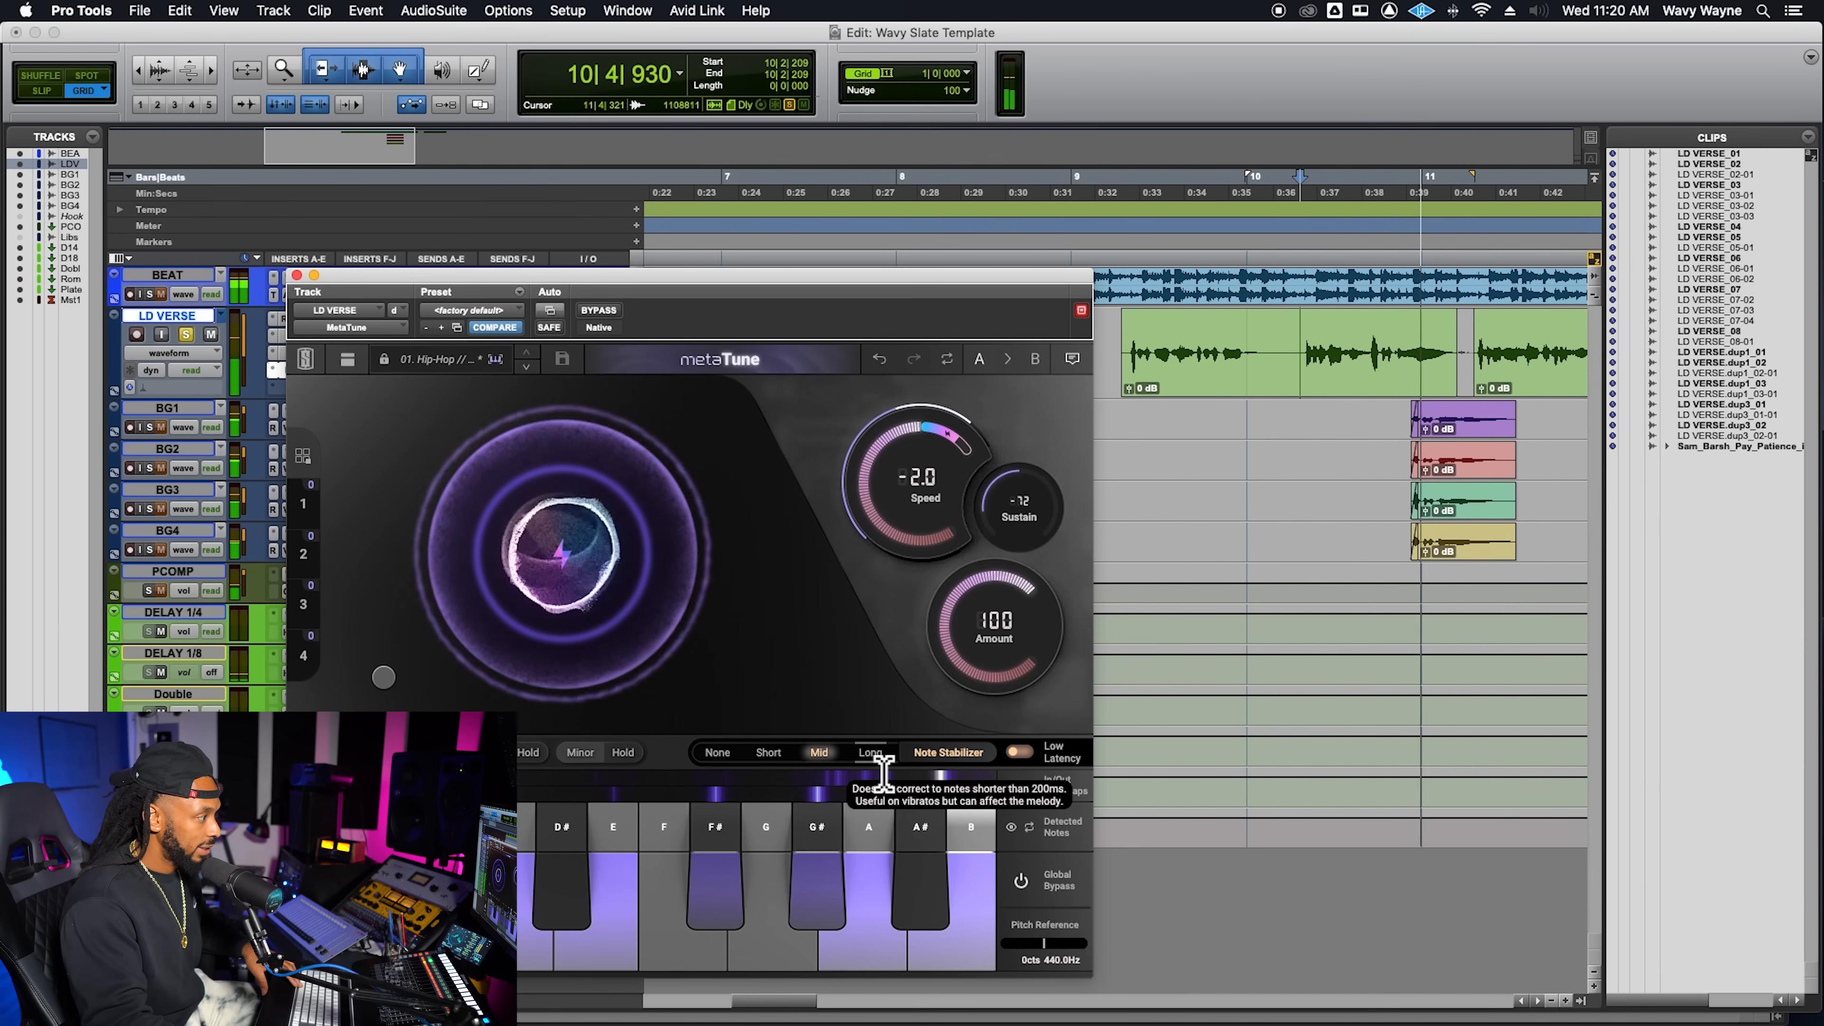
key("space")
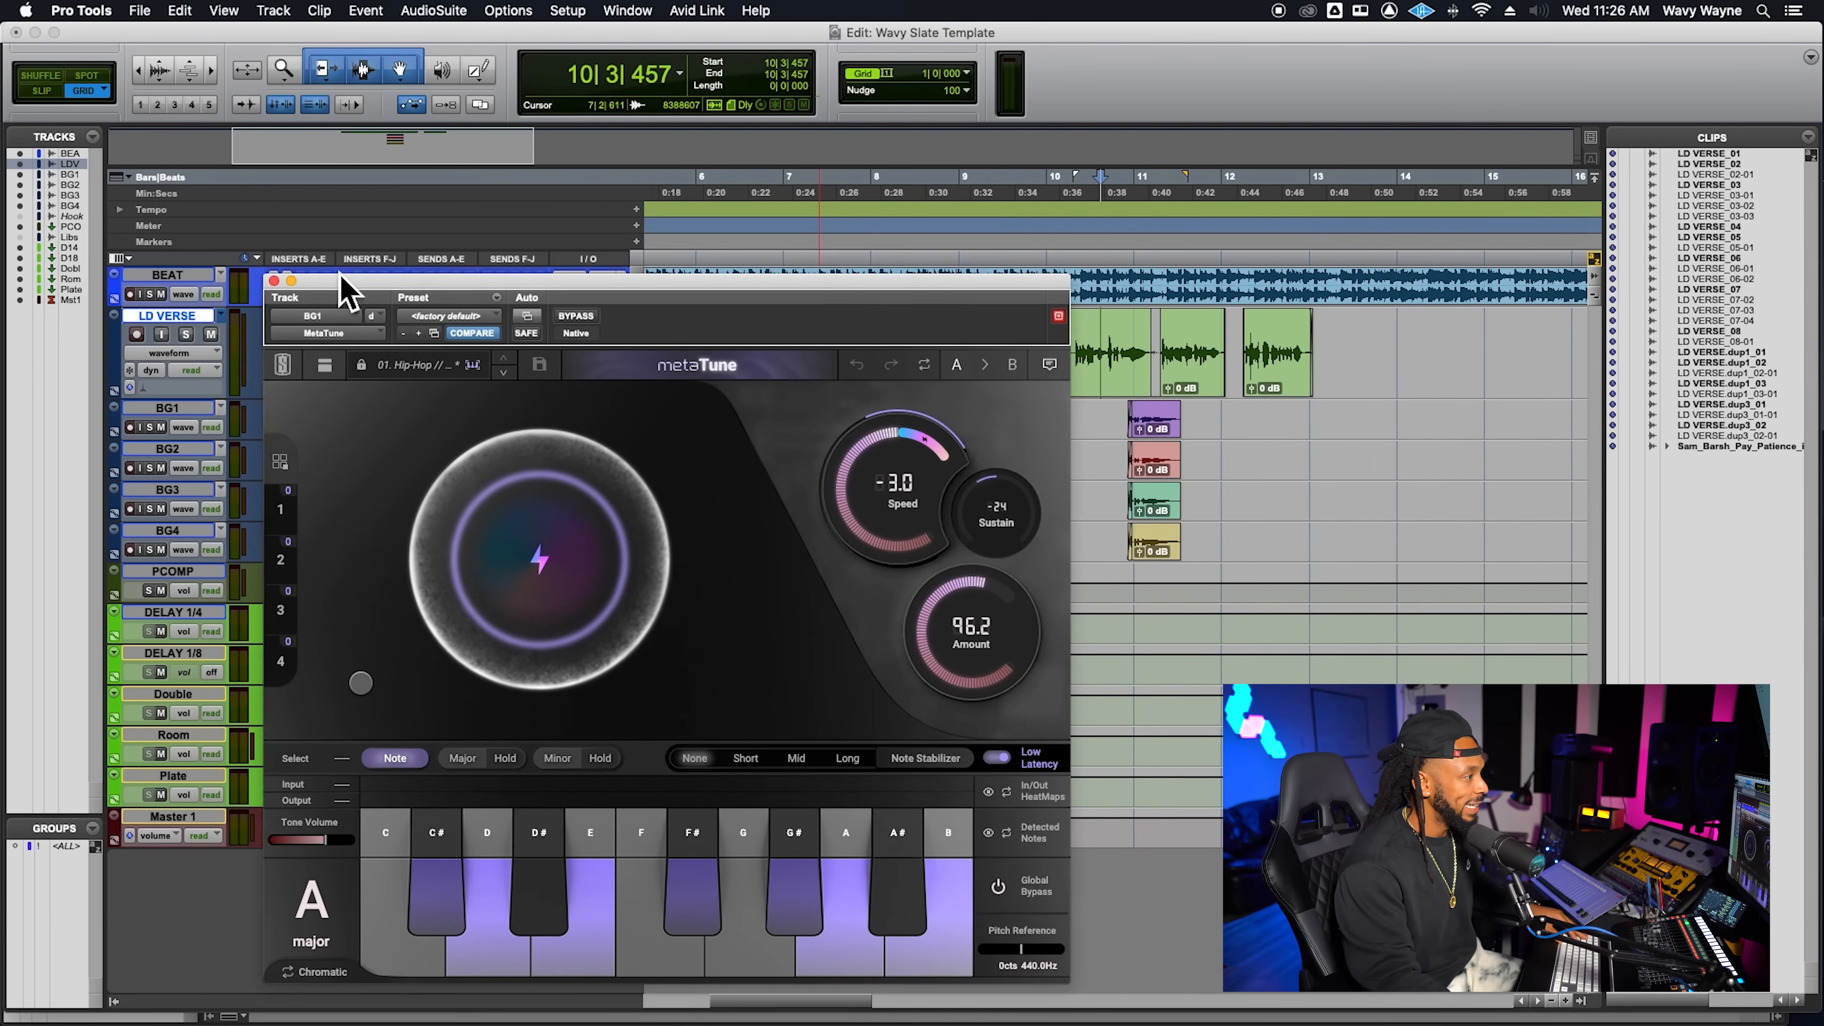
Move BG1's MetaTune window clear of the track inserts and view the MetaTune settings on BG2
left_click_drag(342, 288, 379, 214)
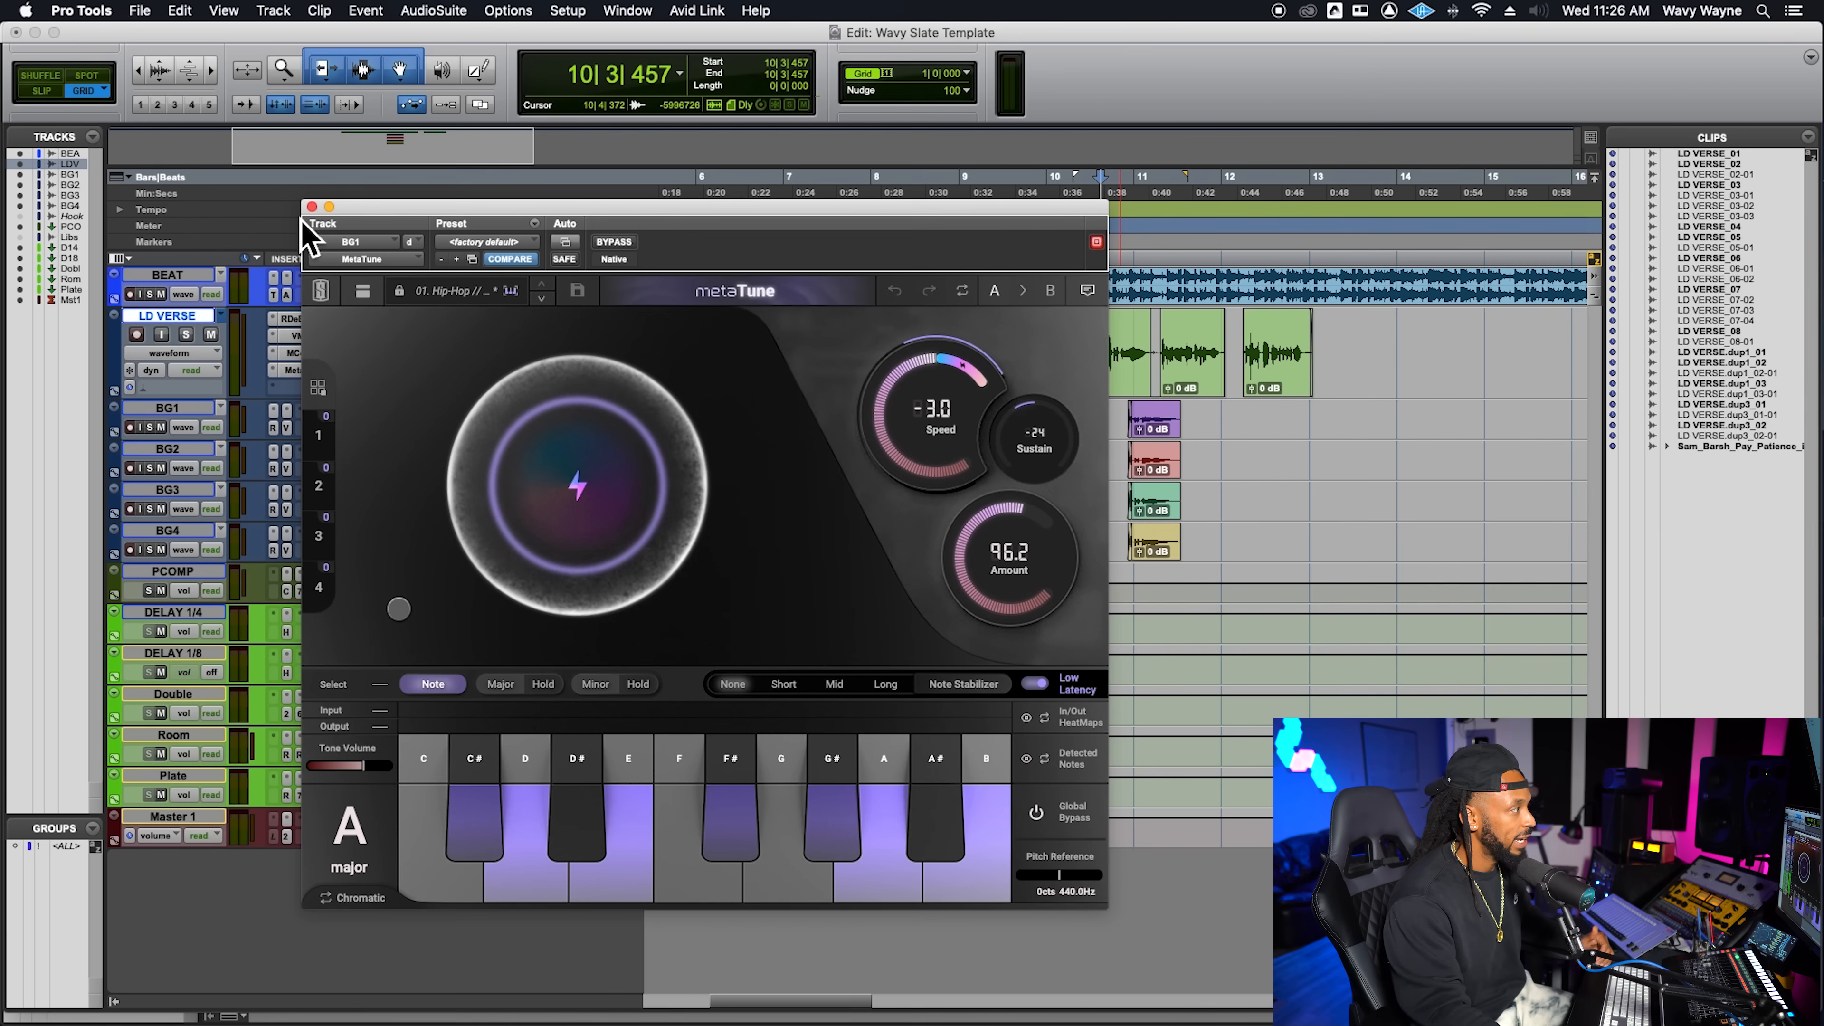
left_click_drag(466, 214, 534, 164)
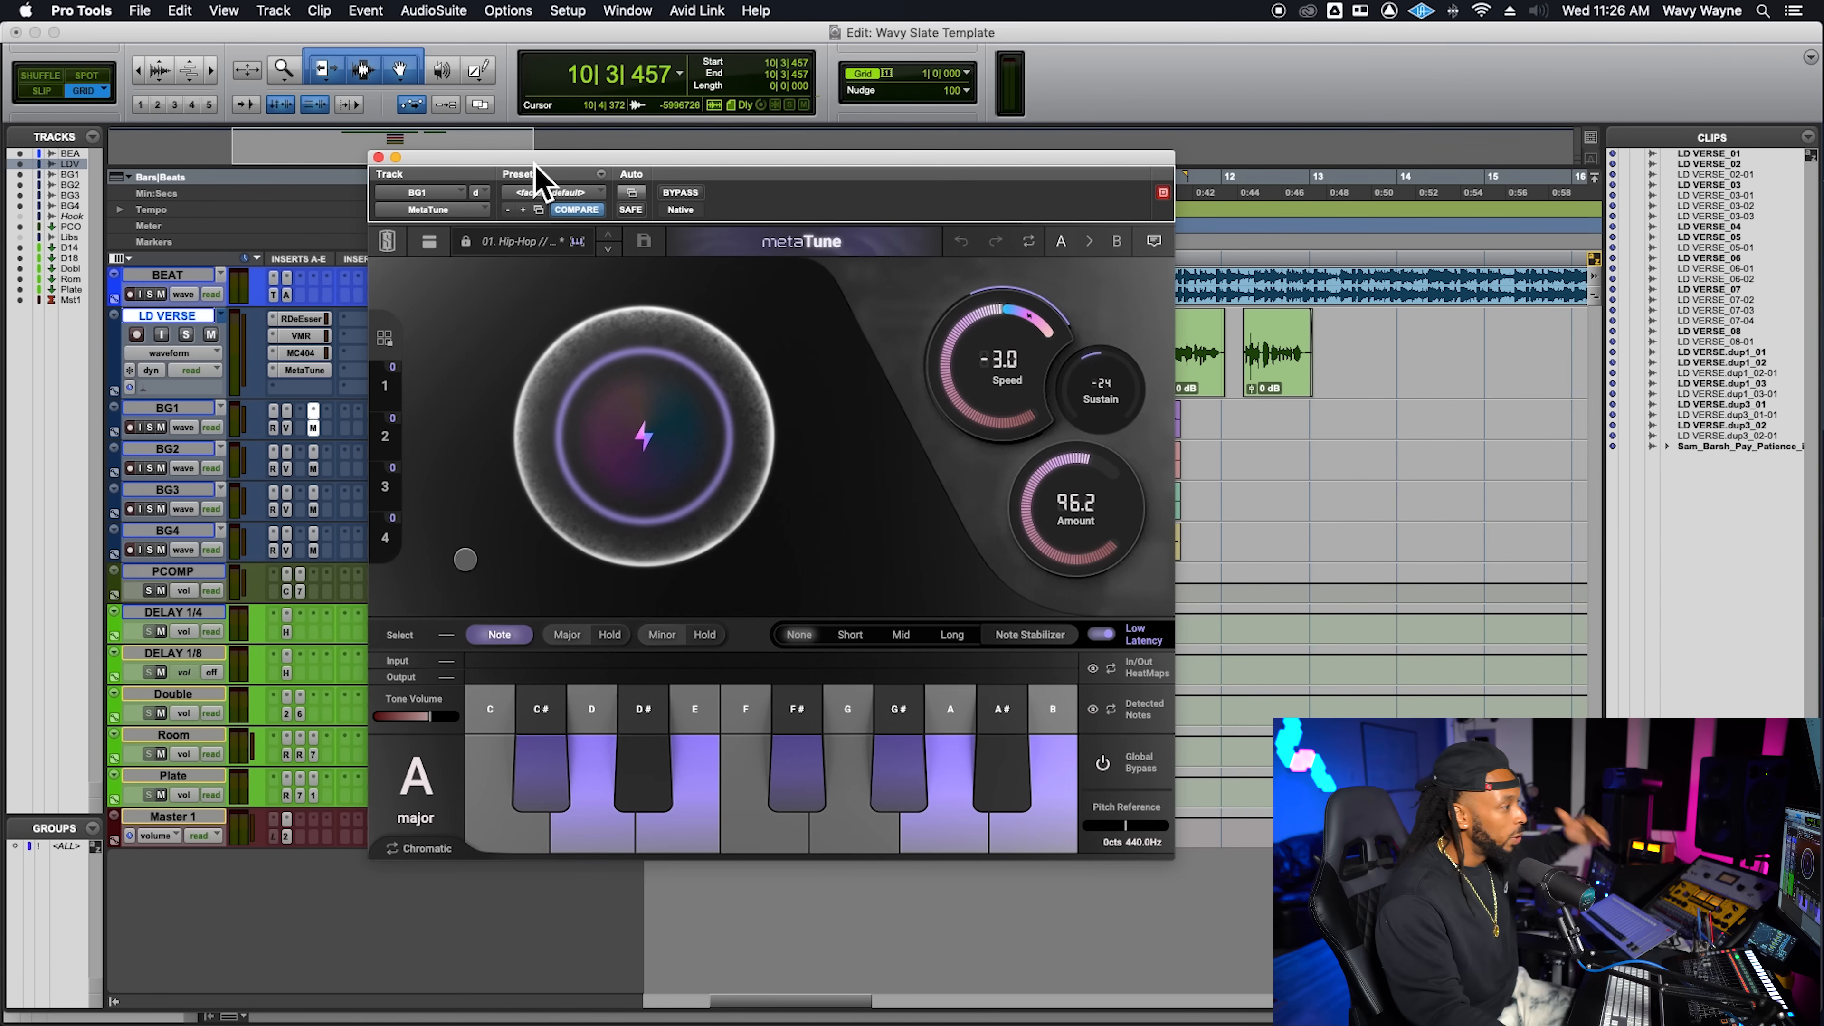
mouse_move(591, 359)
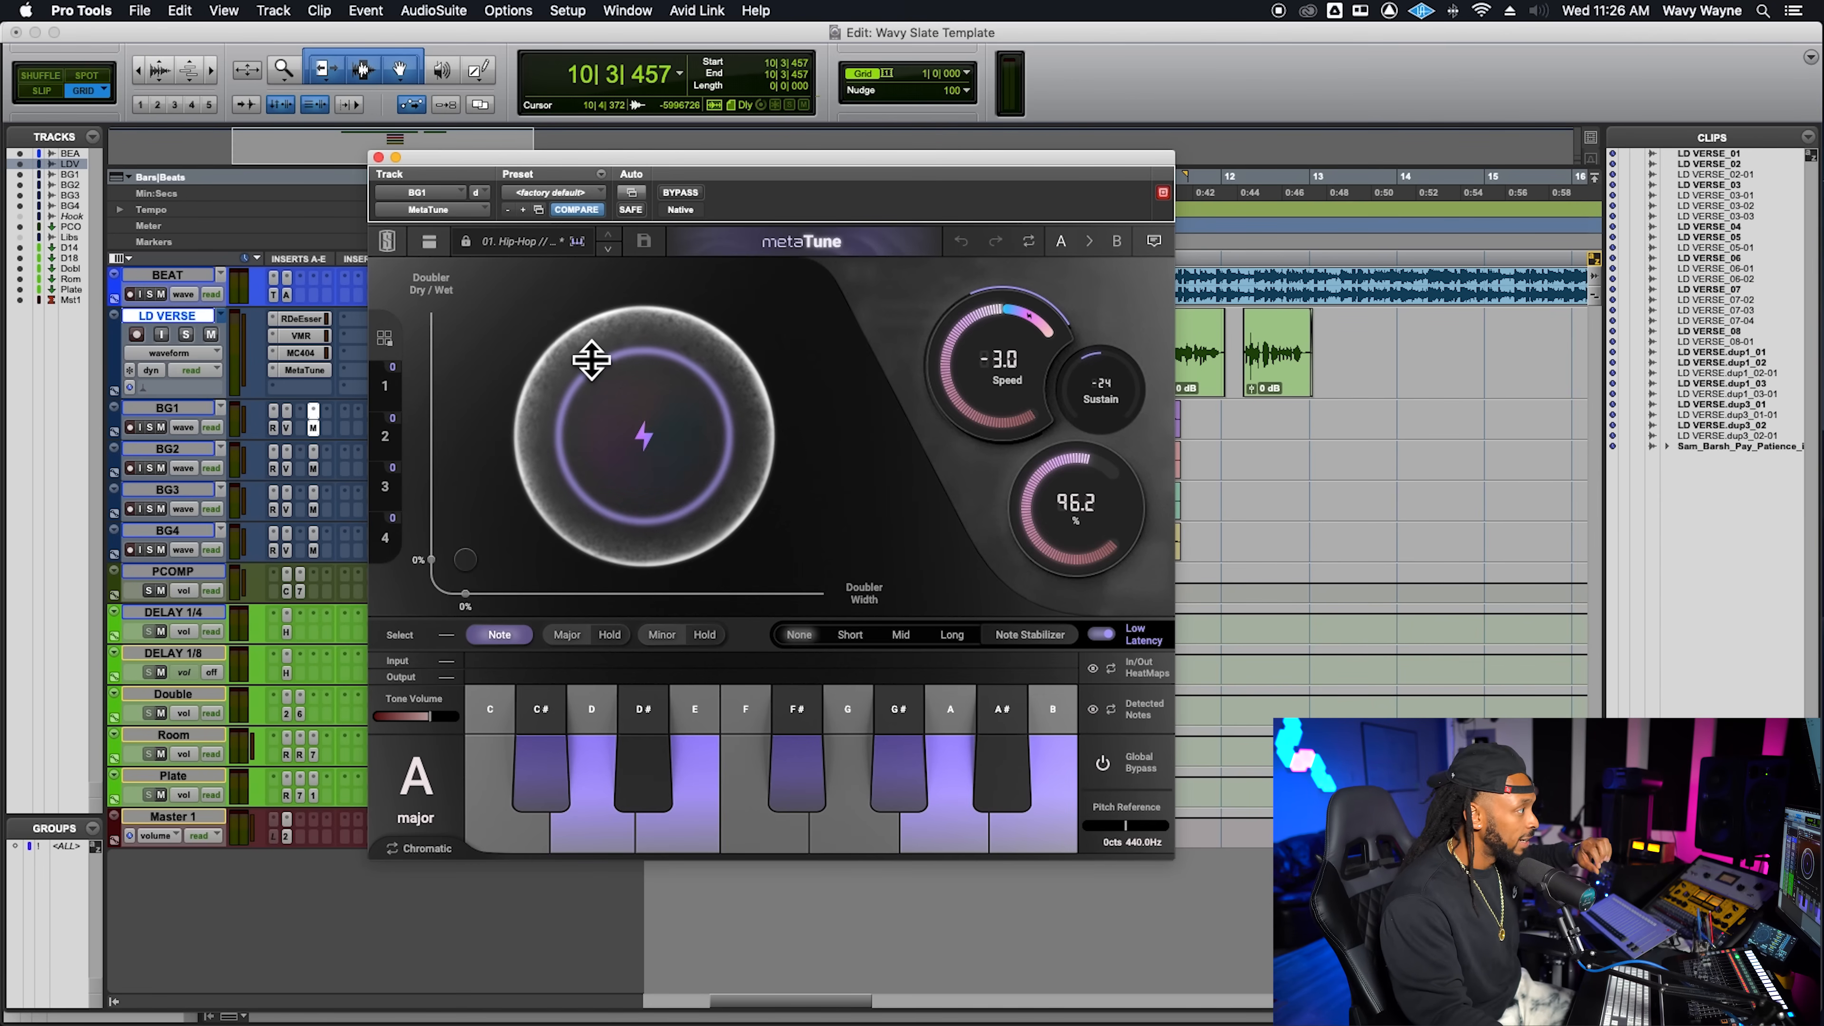
left_click_drag(571, 179, 694, 181)
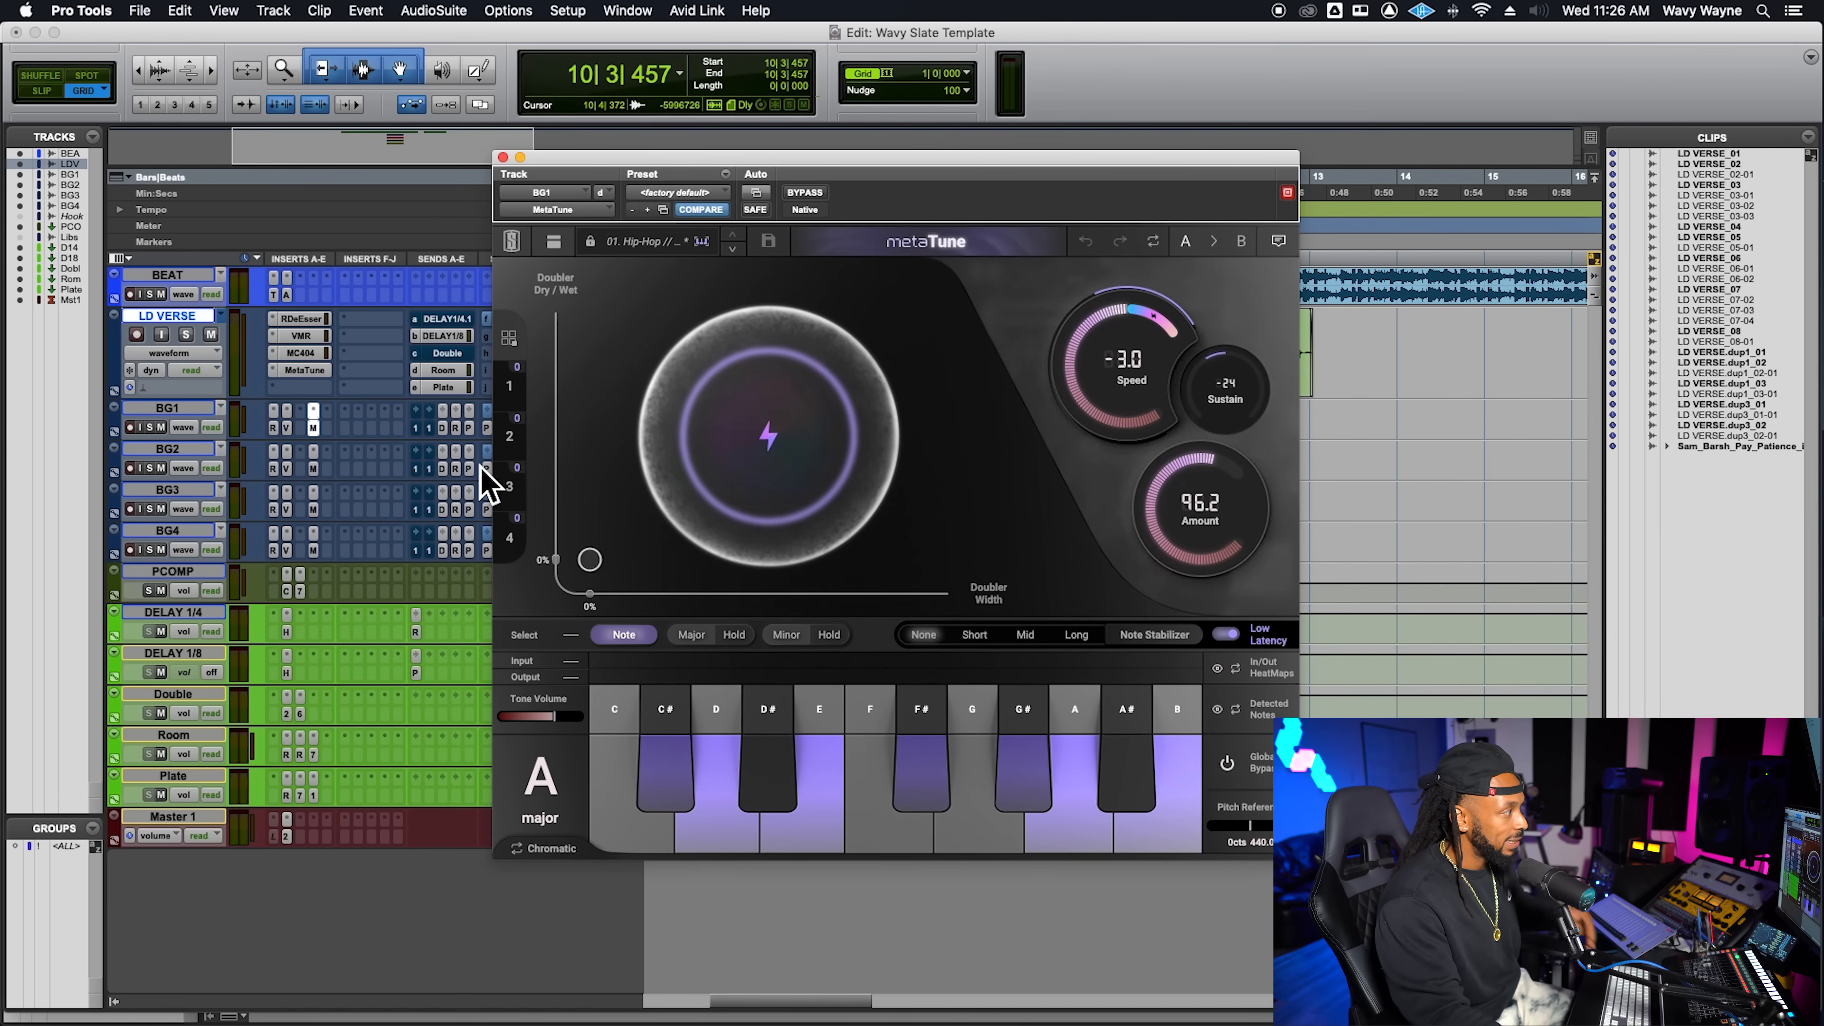
left_click(314, 452)
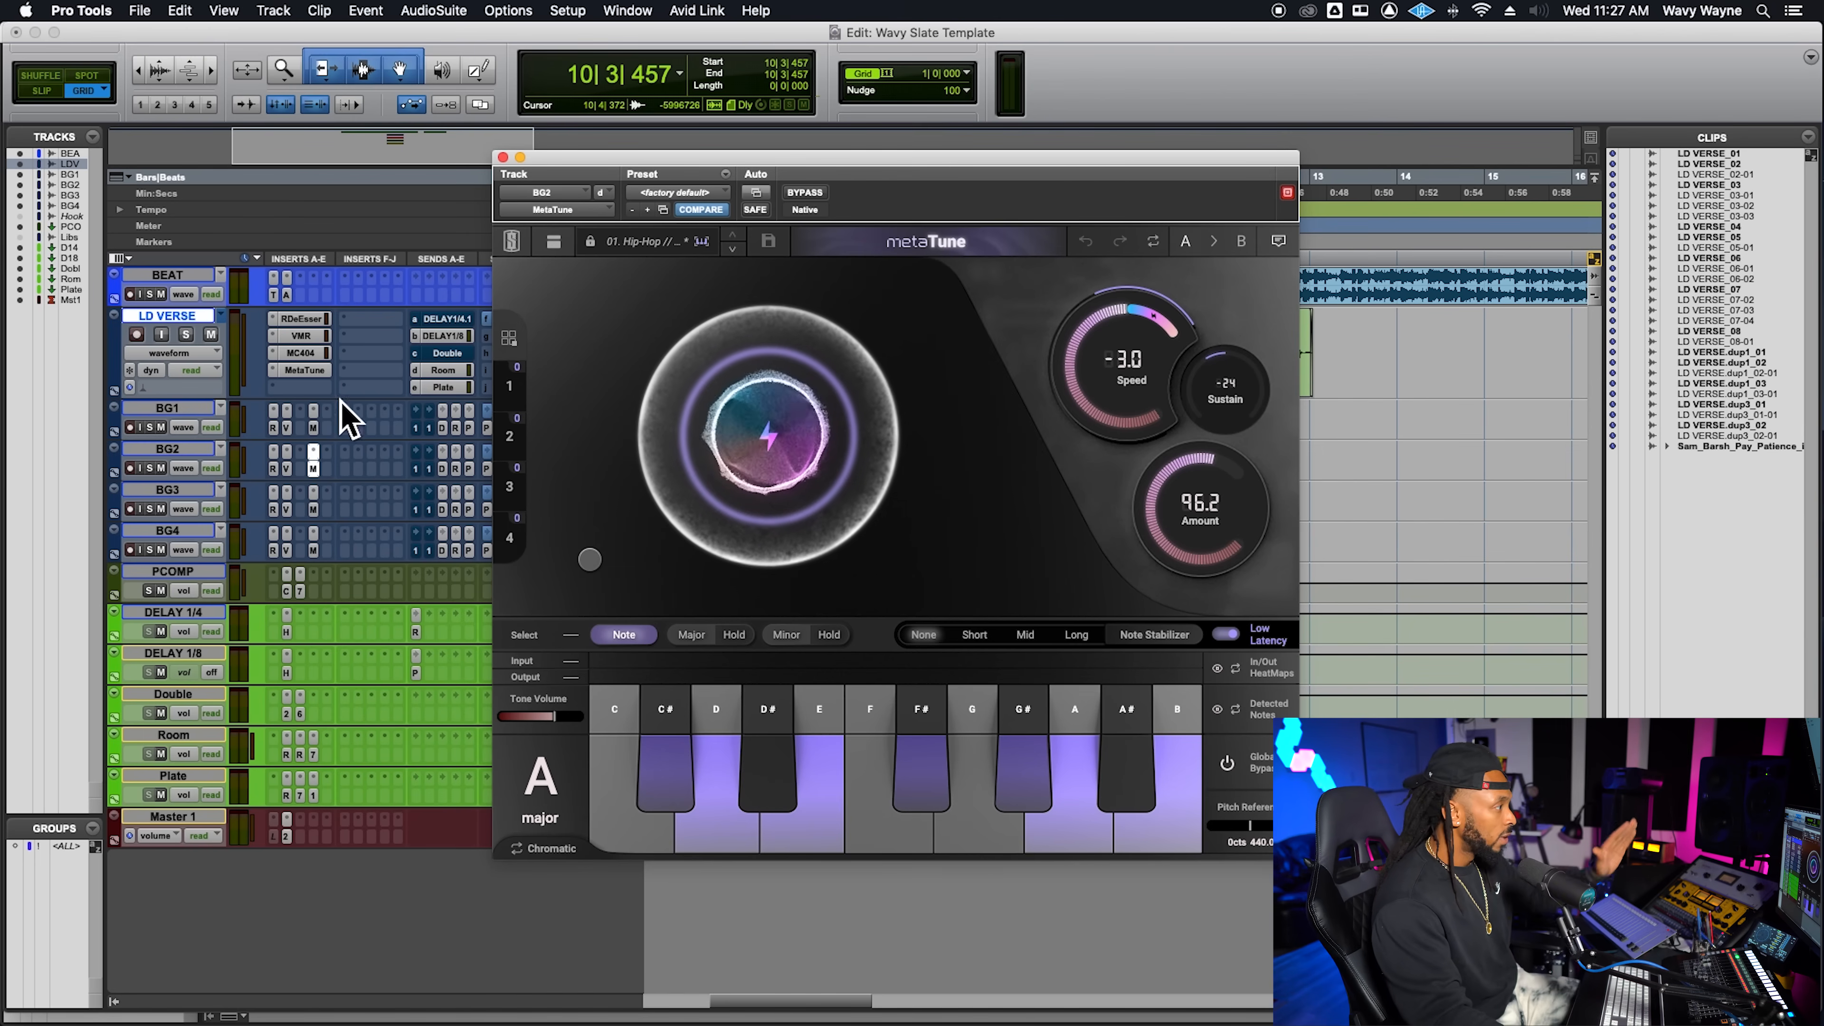
Assign the MetaTune instance on the BG1 track to Group 1
left_click(314, 430)
left_click_drag(676, 187, 950, 185)
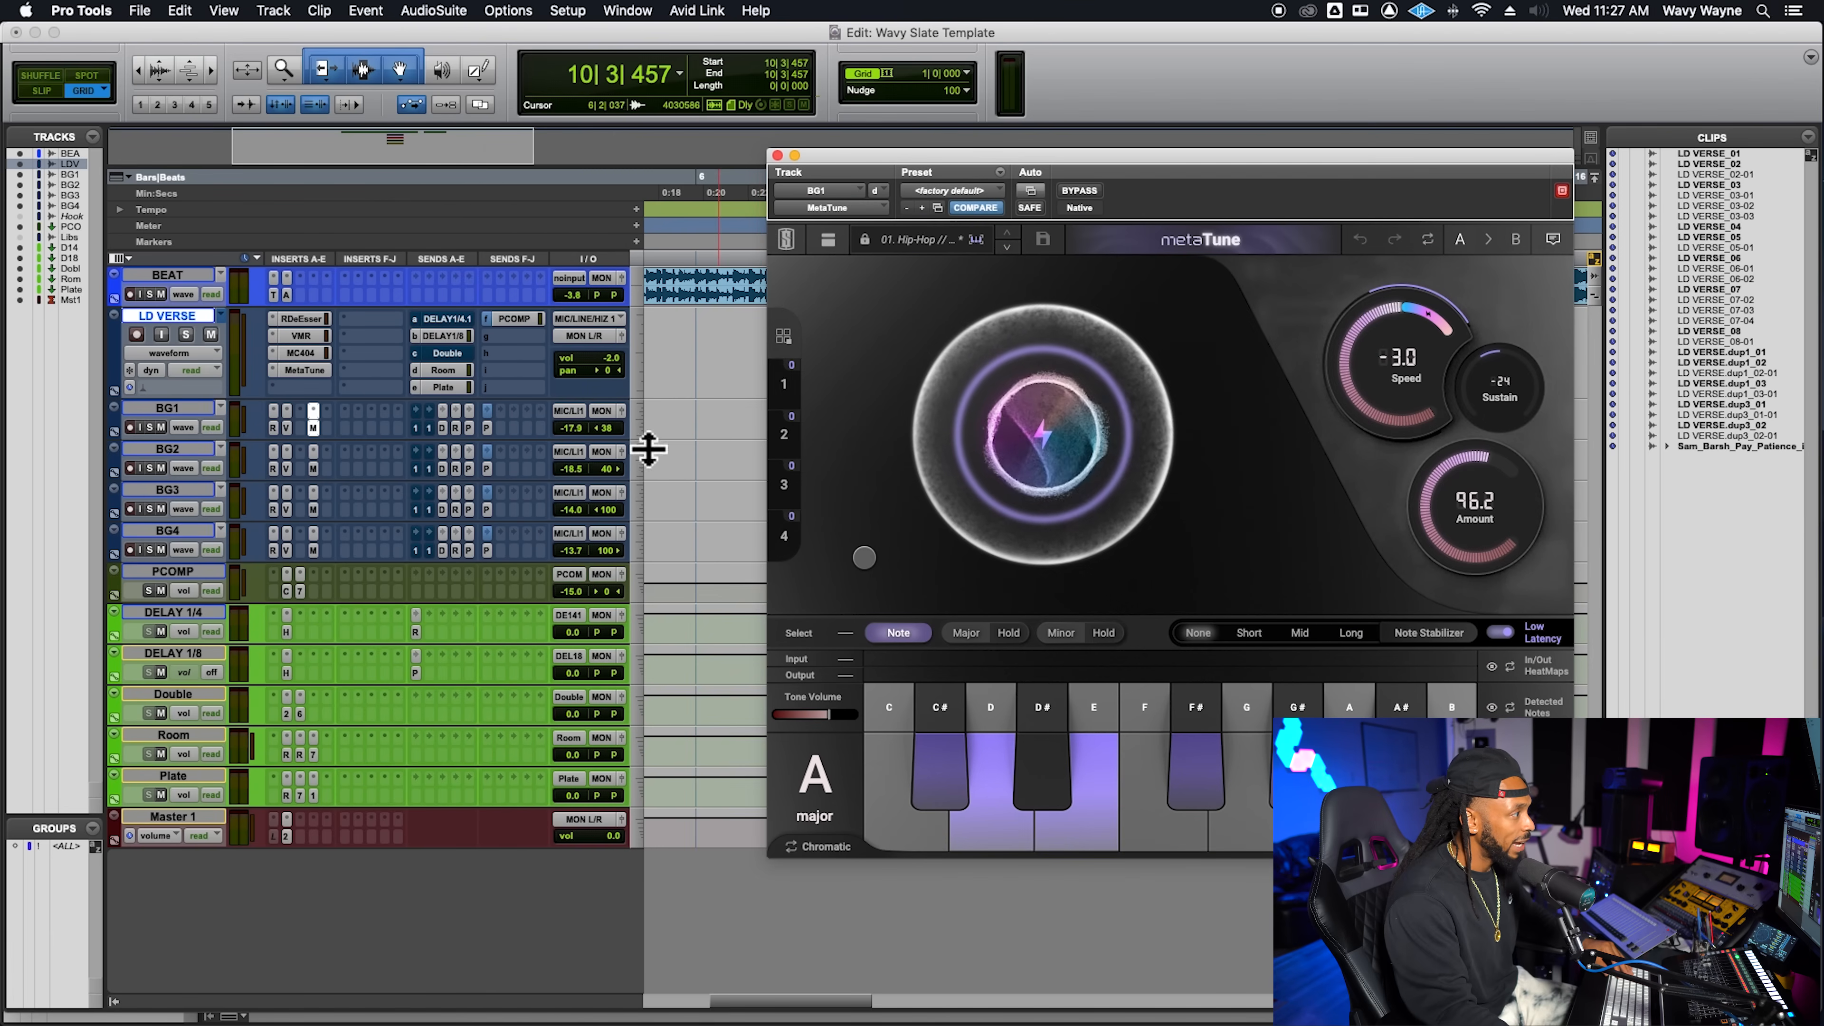
left_click(793, 398)
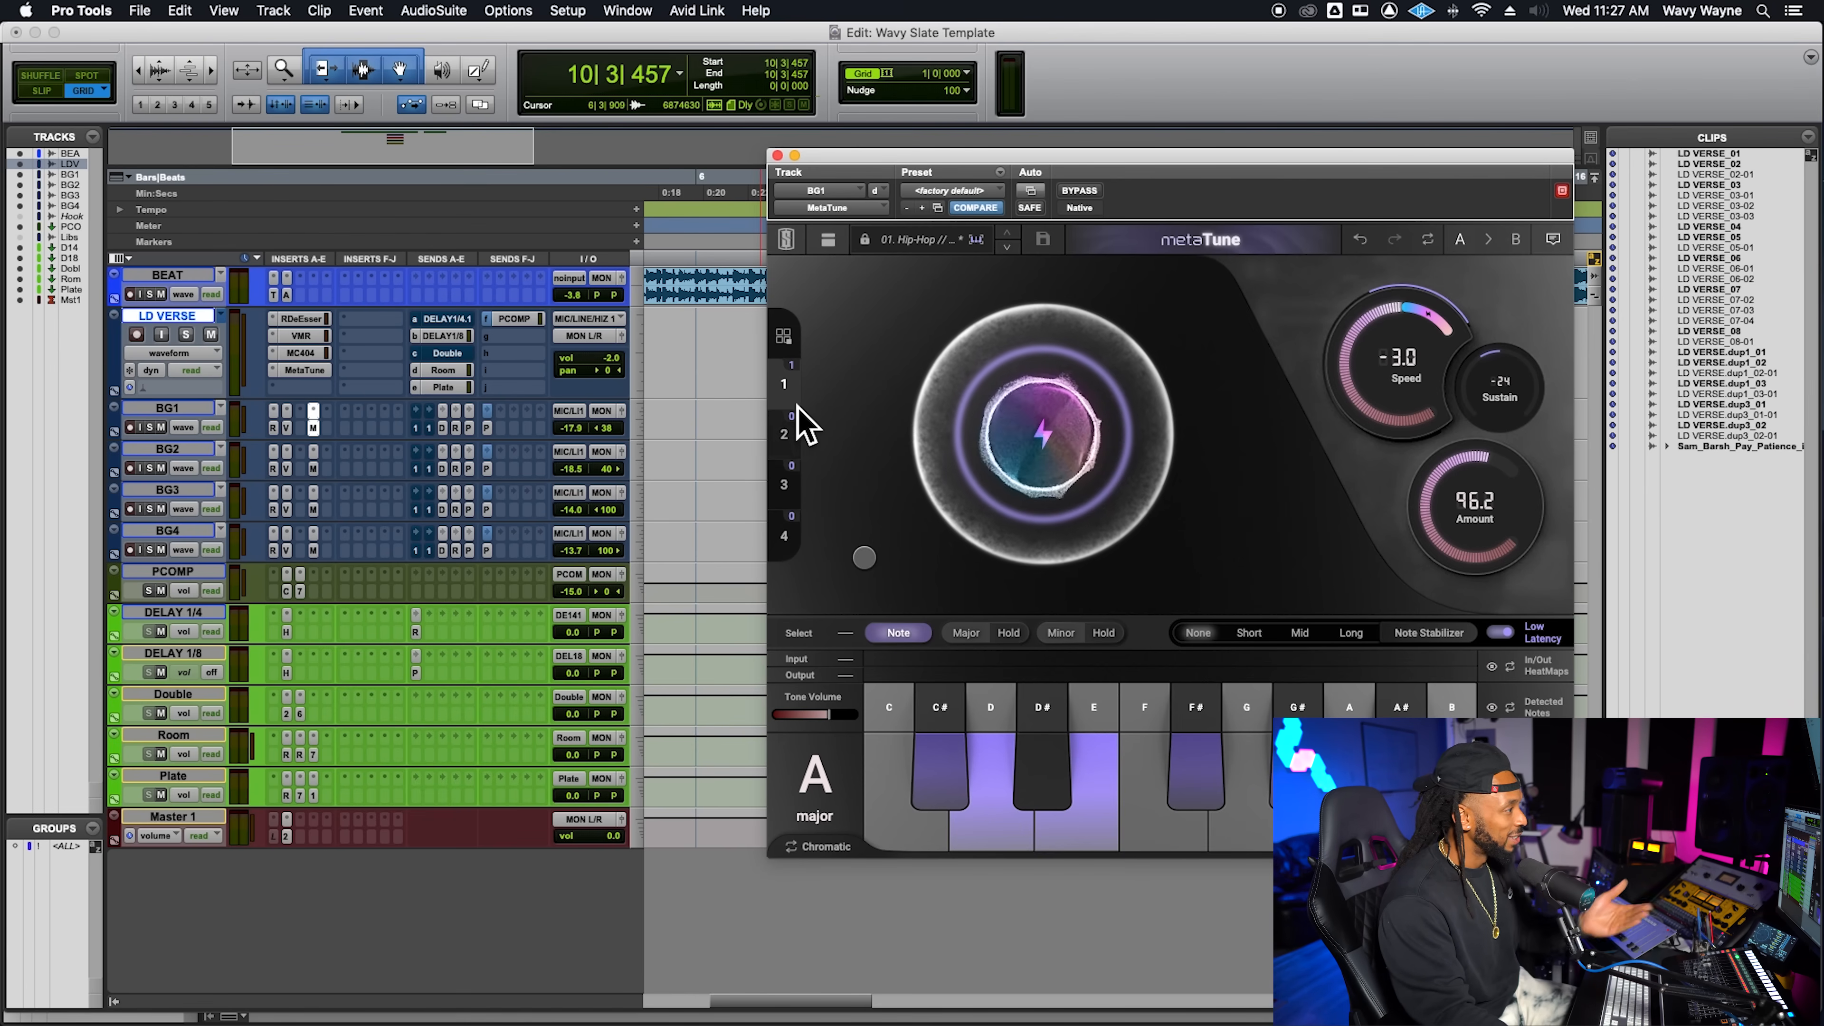
Assign the MetaTune instances on BG2, BG3 and BG4 to Group 1
left_click(313, 469)
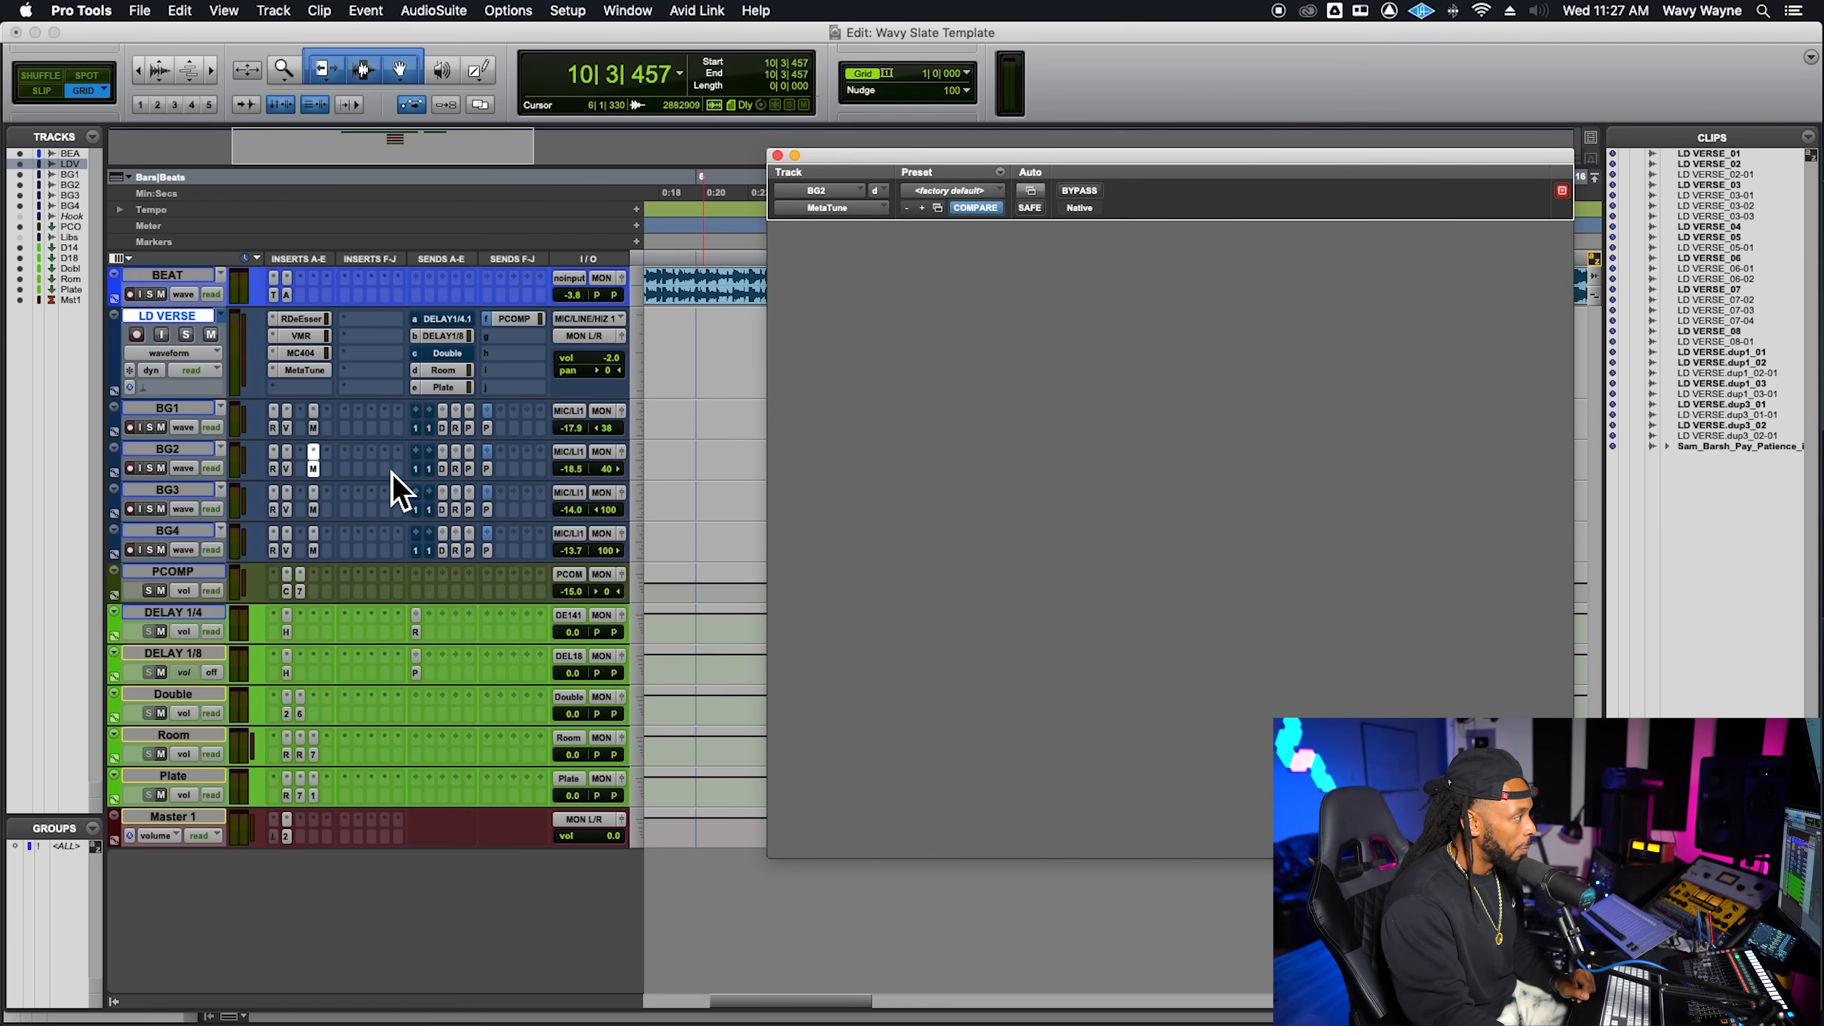
left_click(794, 388)
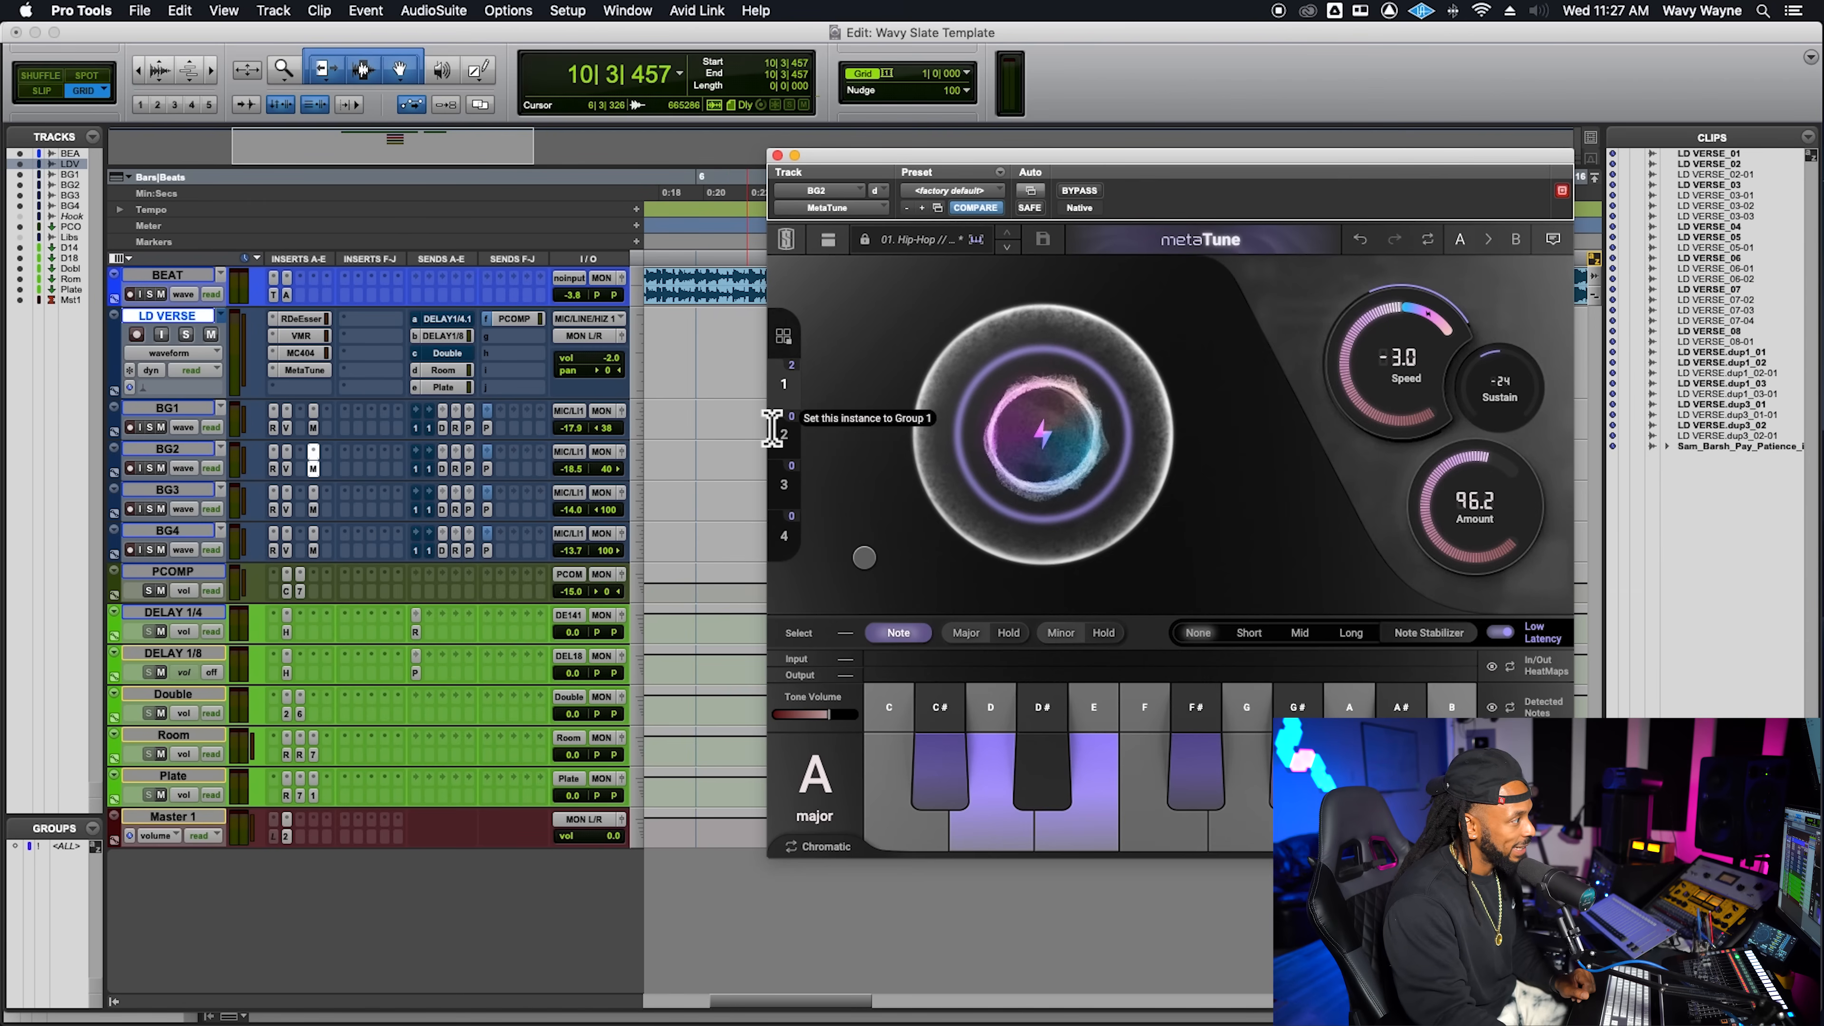
left_click(314, 510)
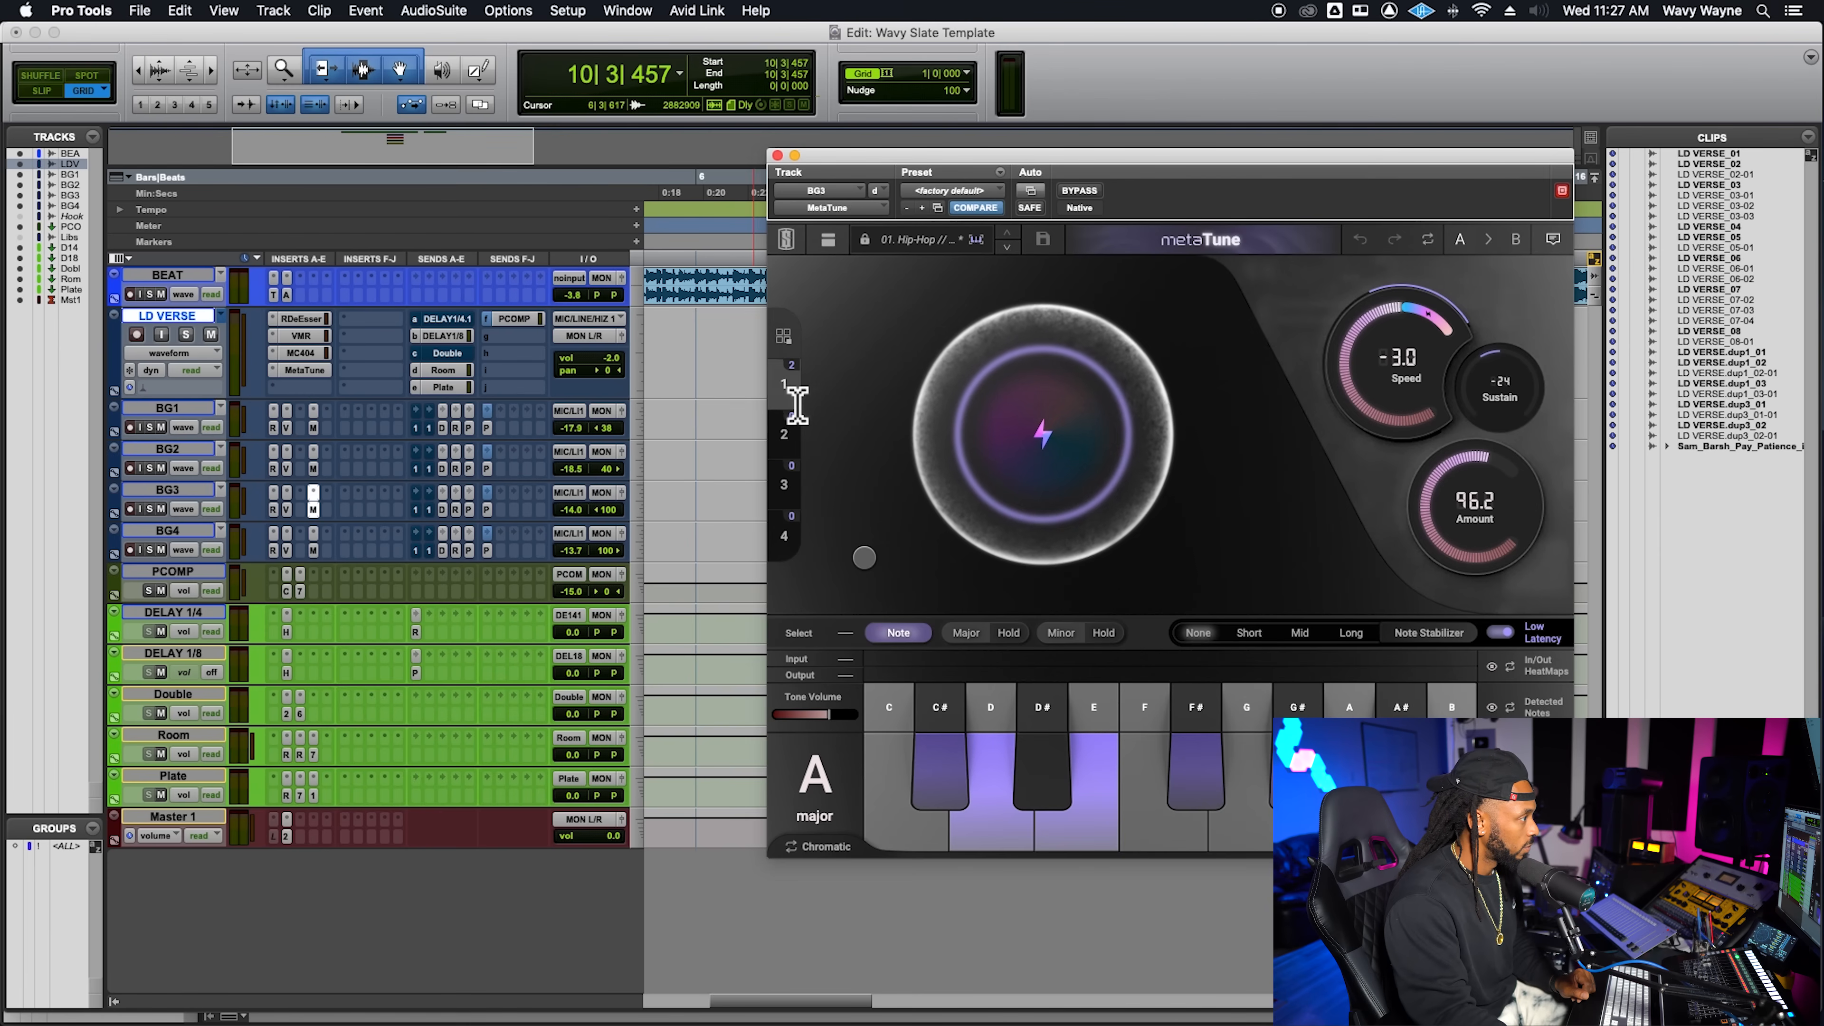
left_click(790, 386)
left_click(314, 550)
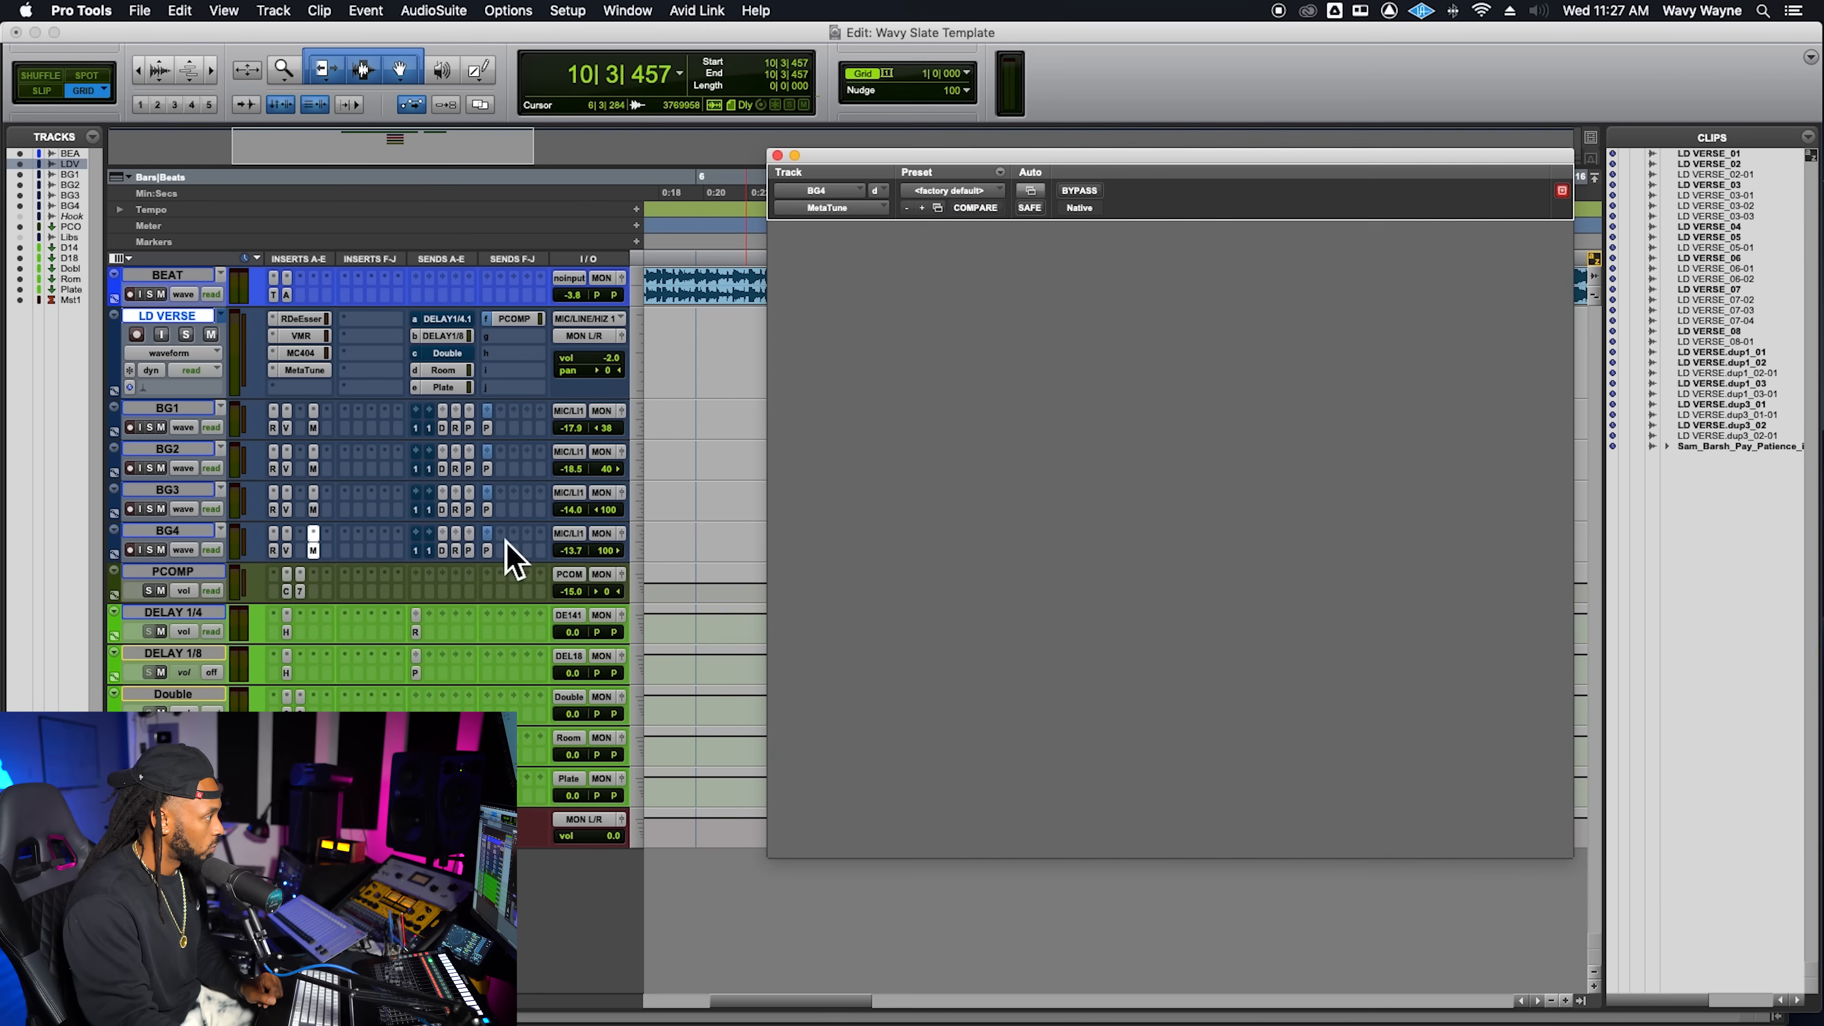
left_click(794, 395)
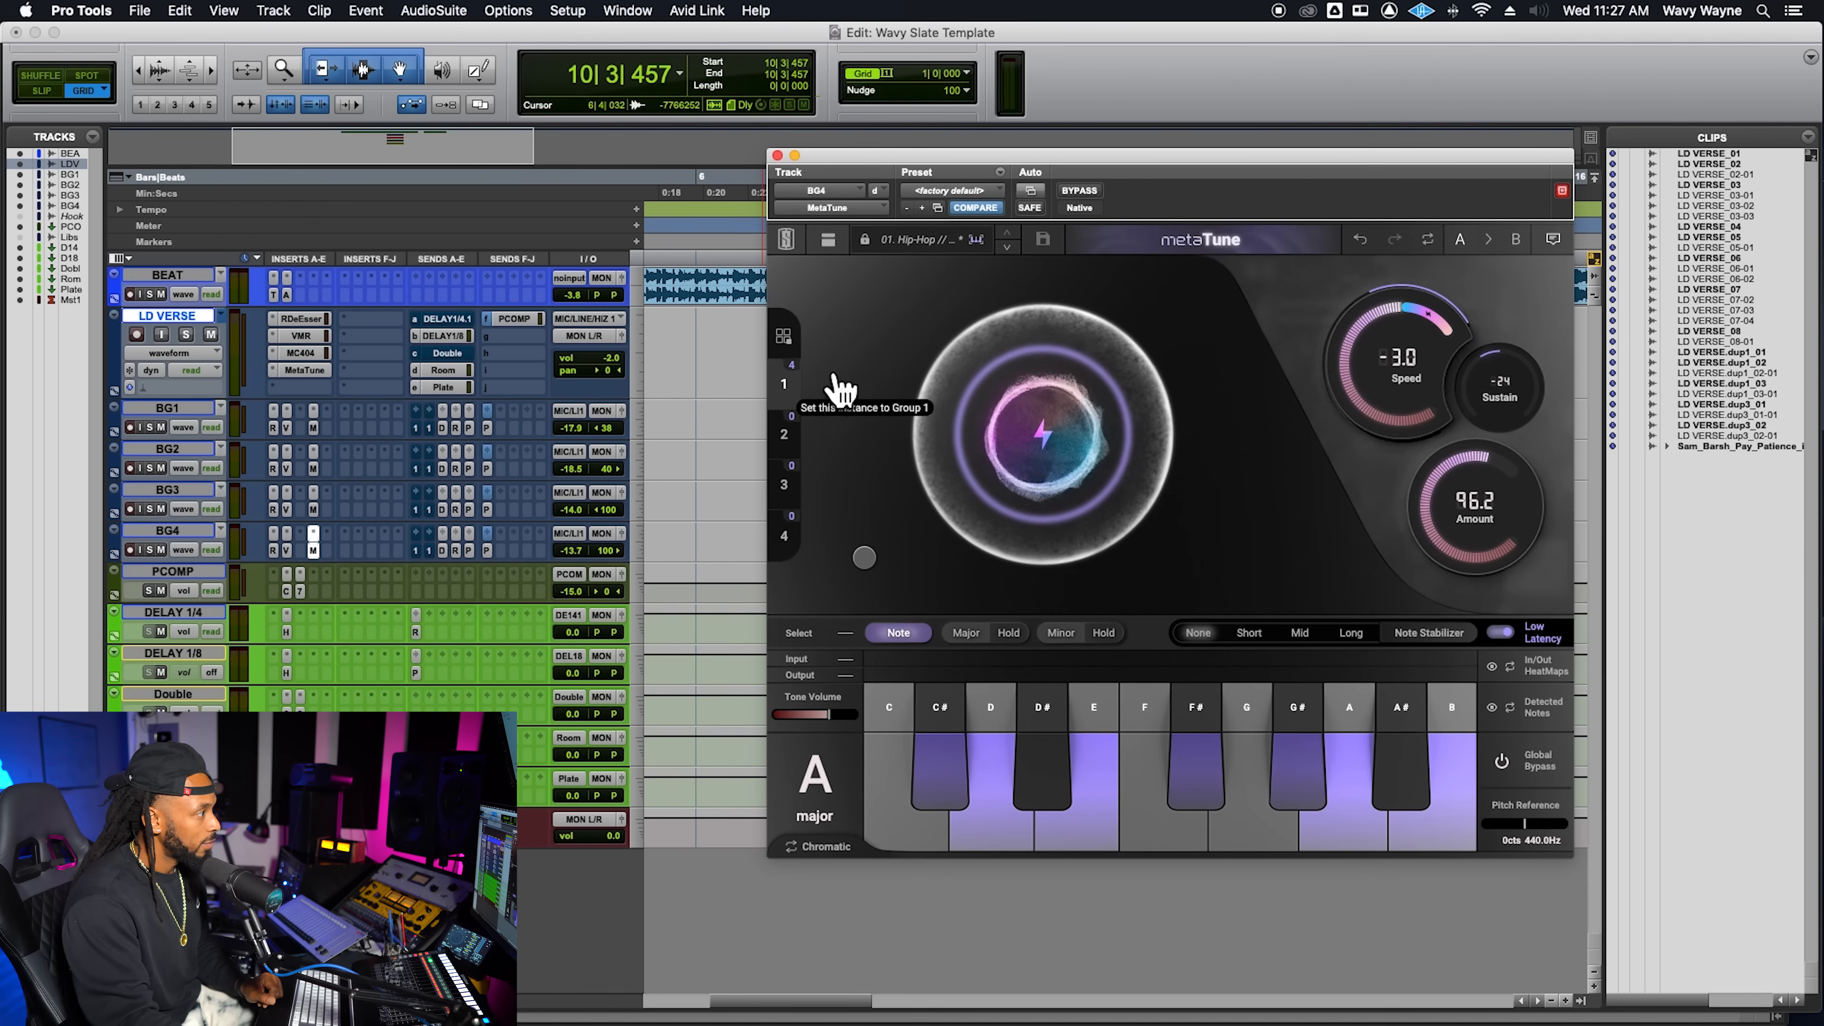
Browse MetaTune's preset list, expanding and collapsing the 01. Hip-Hop folder
left_click_drag(943, 167, 950, 163)
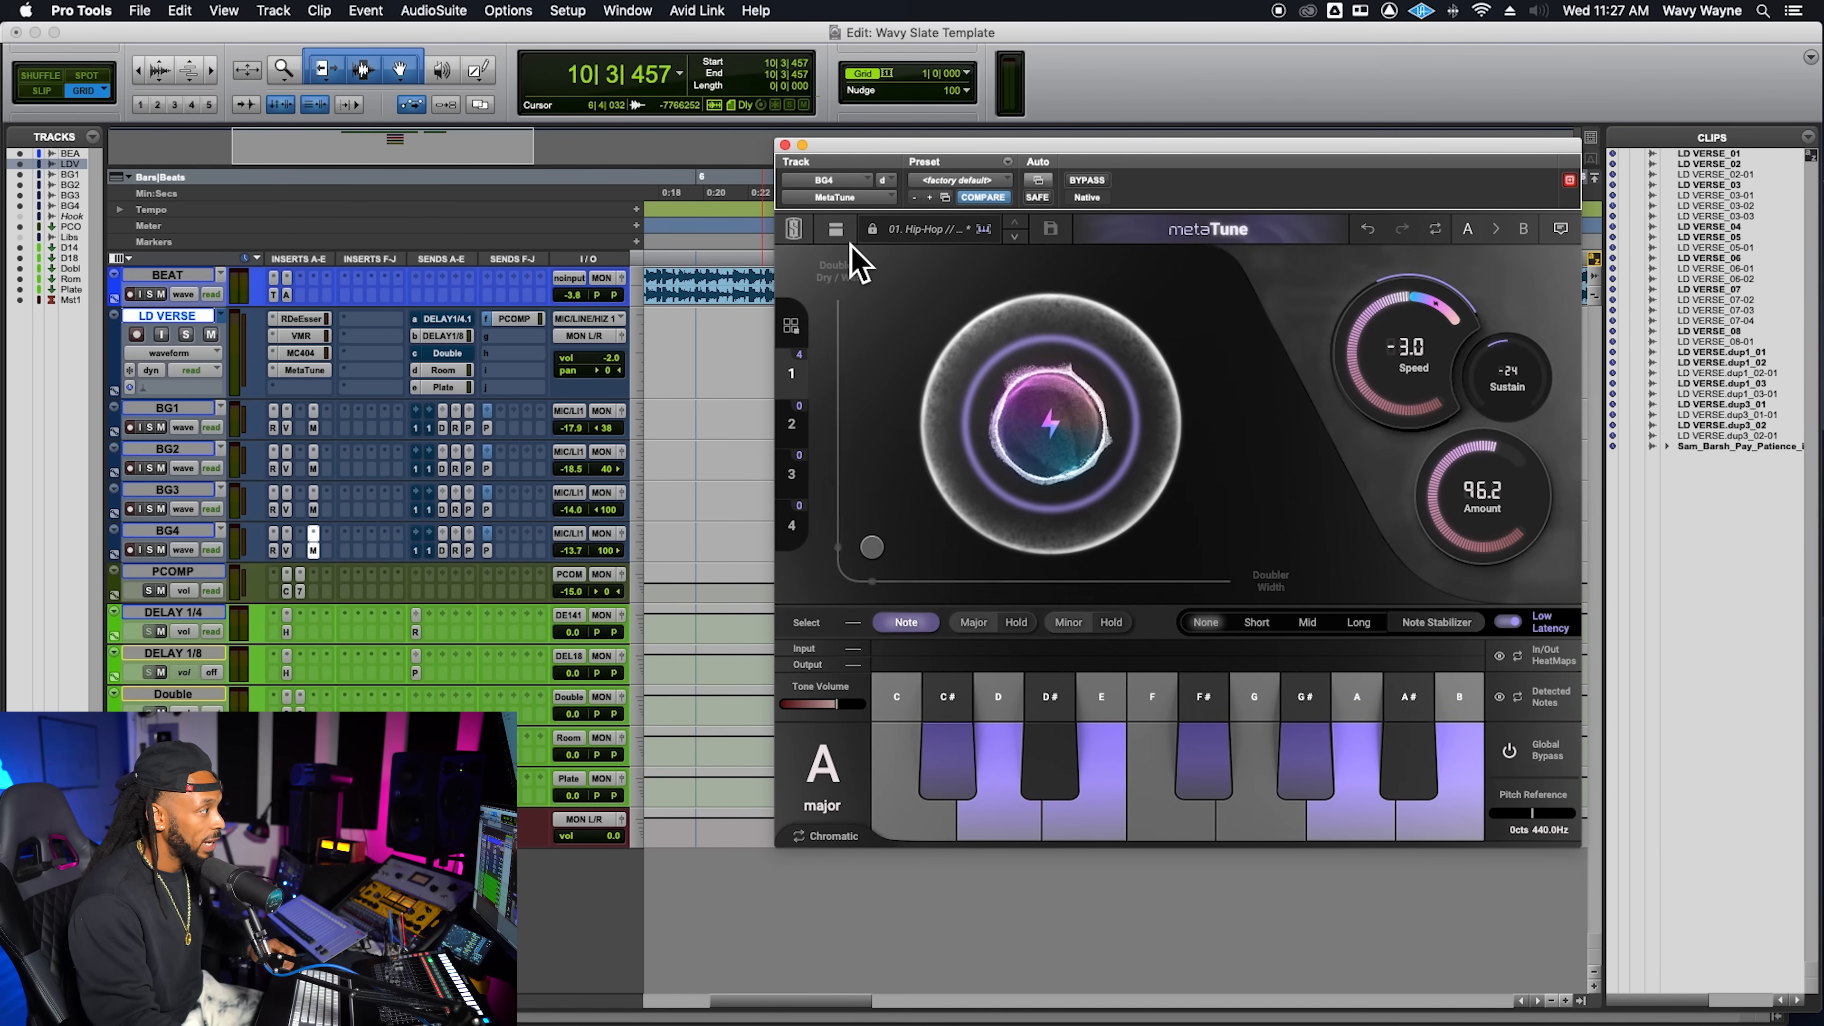
left_click(839, 232)
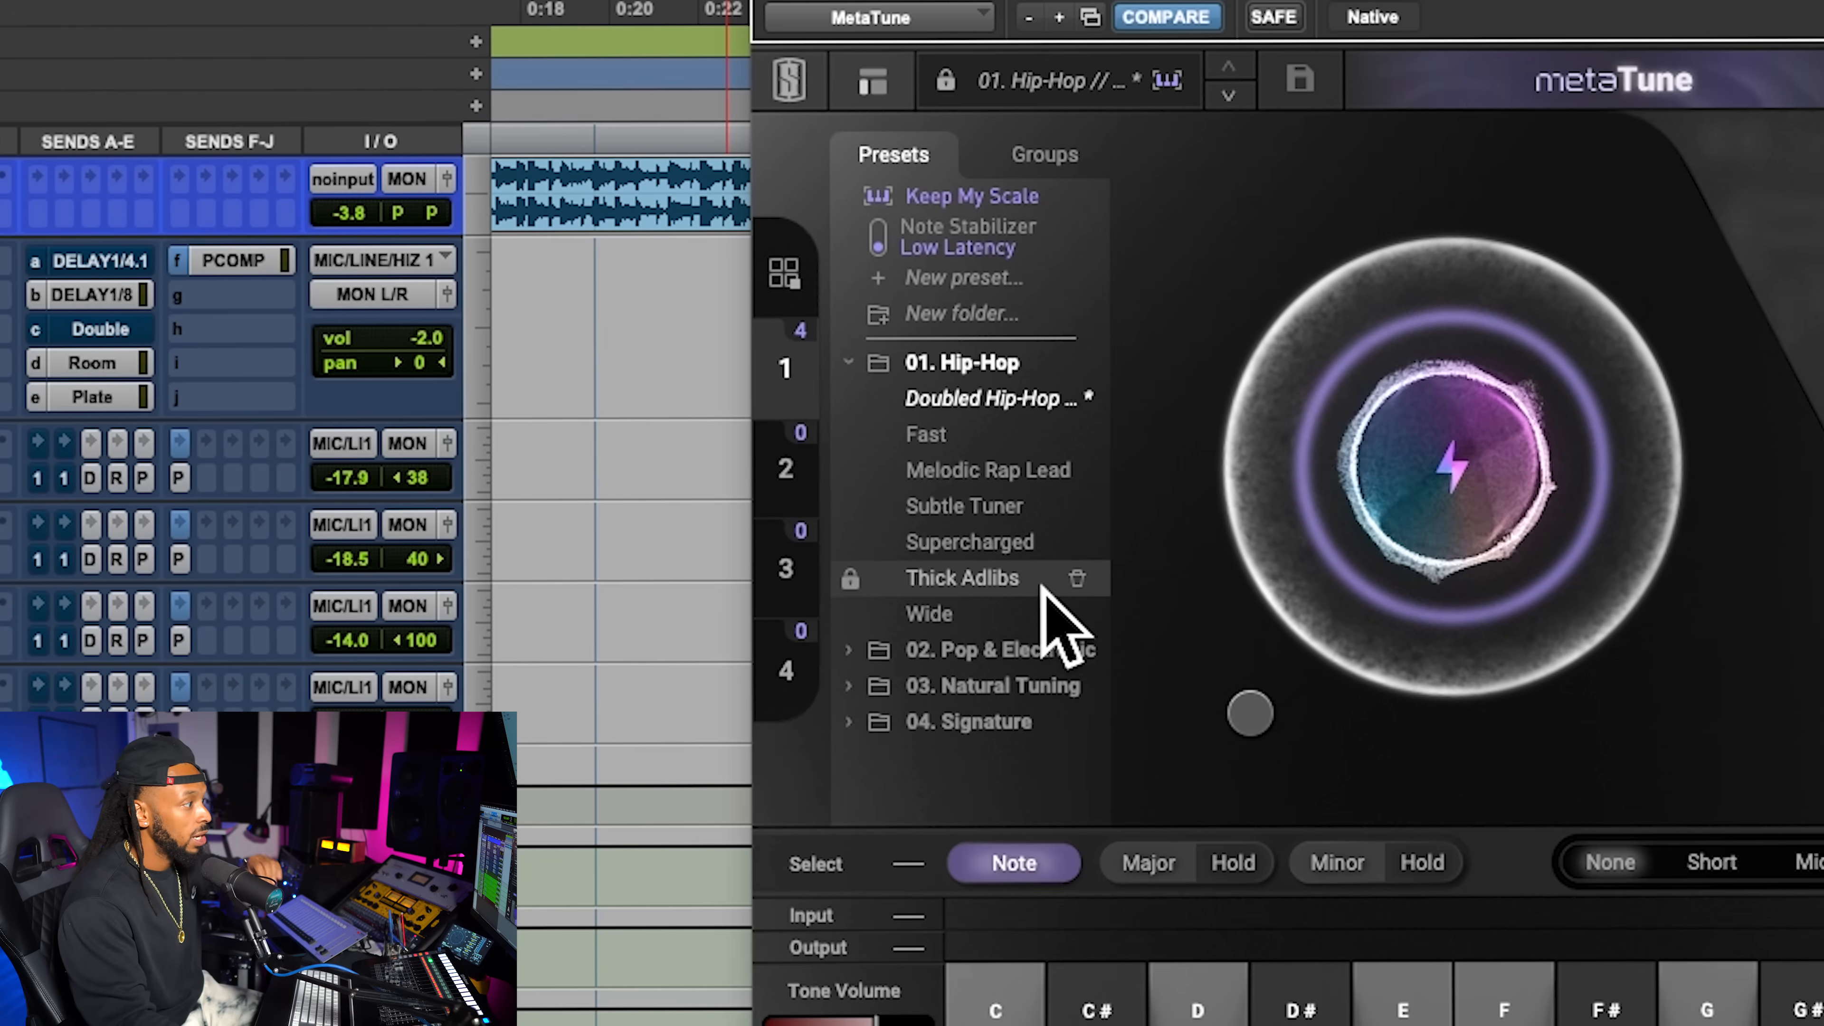
left_click(855, 364)
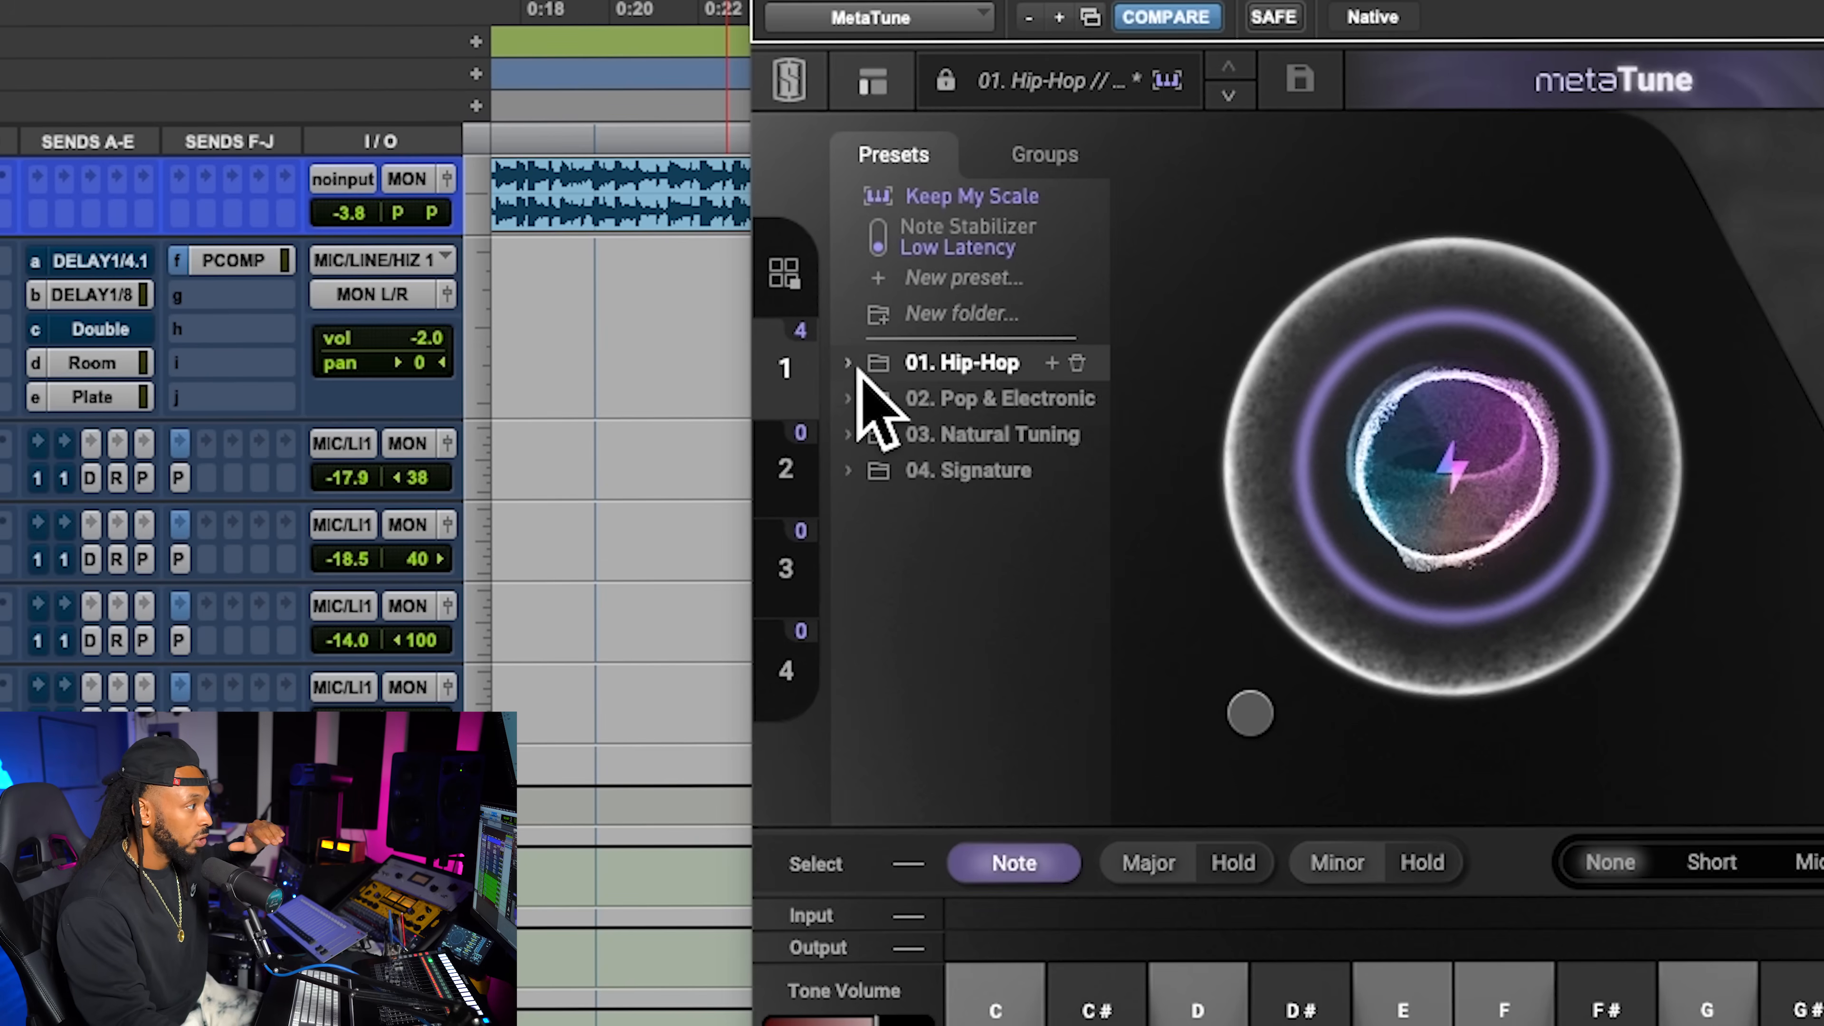
left_click(955, 363)
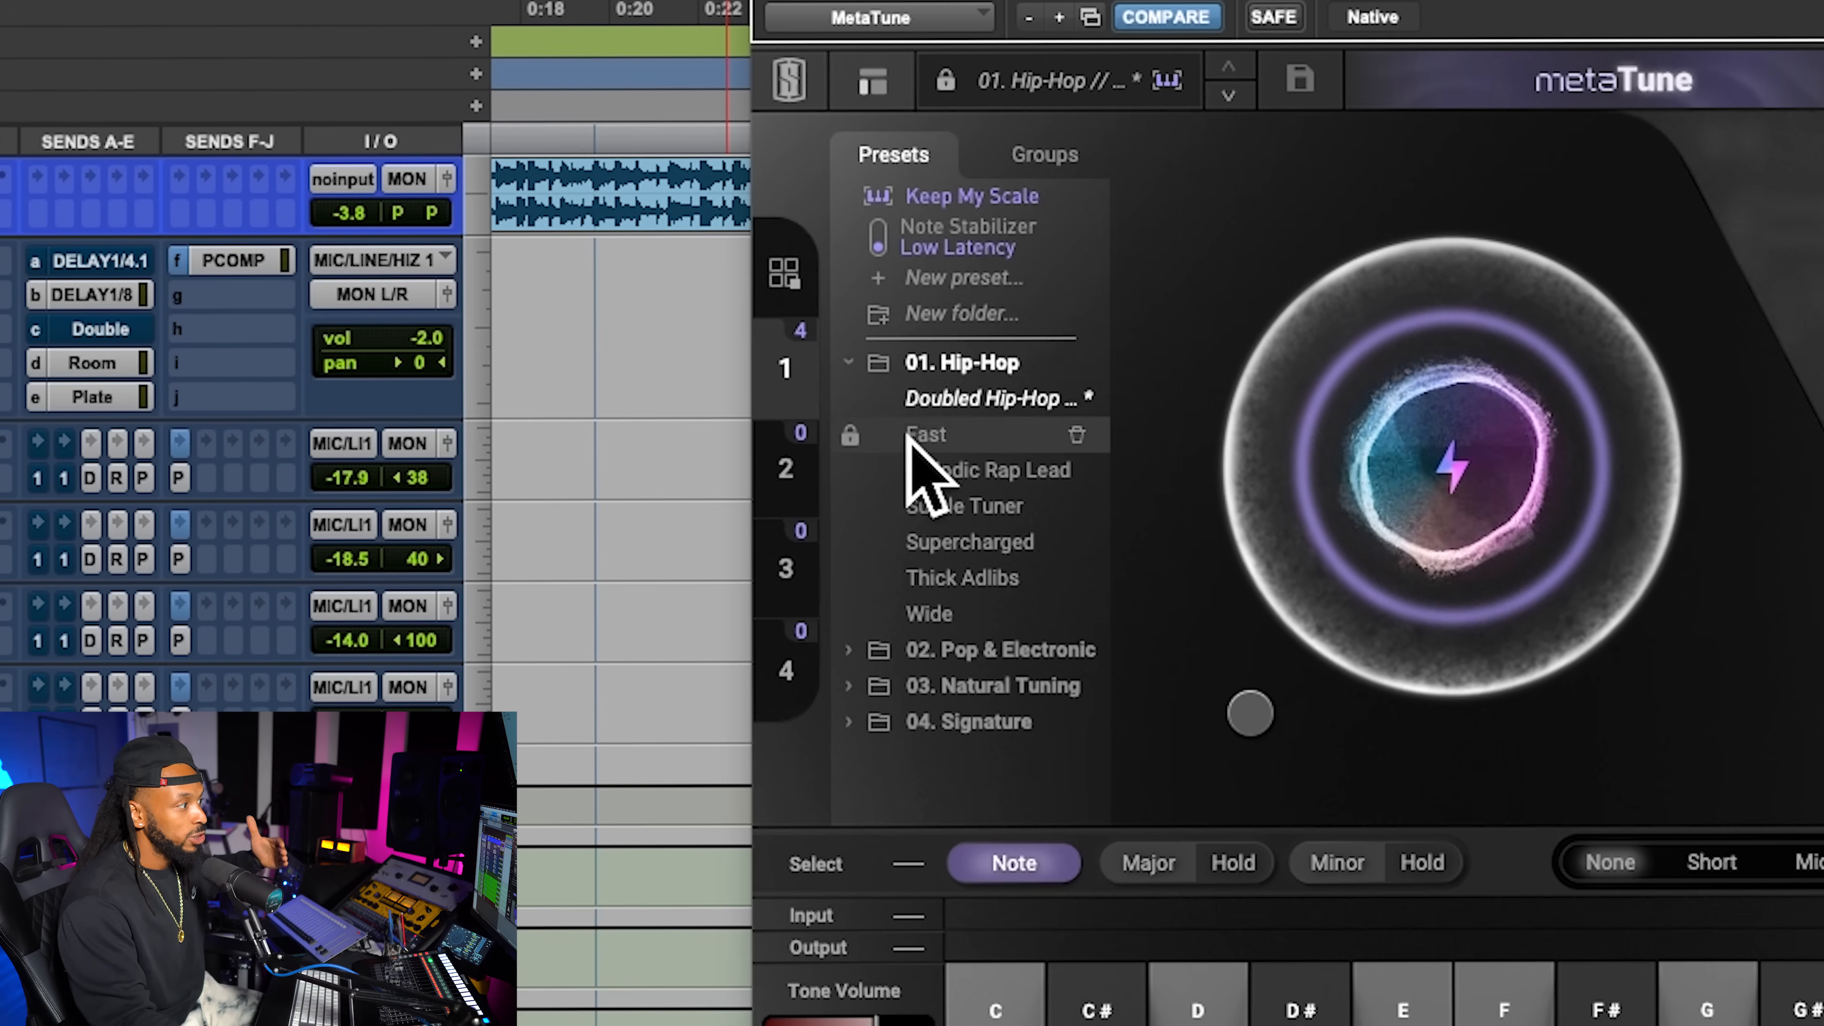
left_click(879, 365)
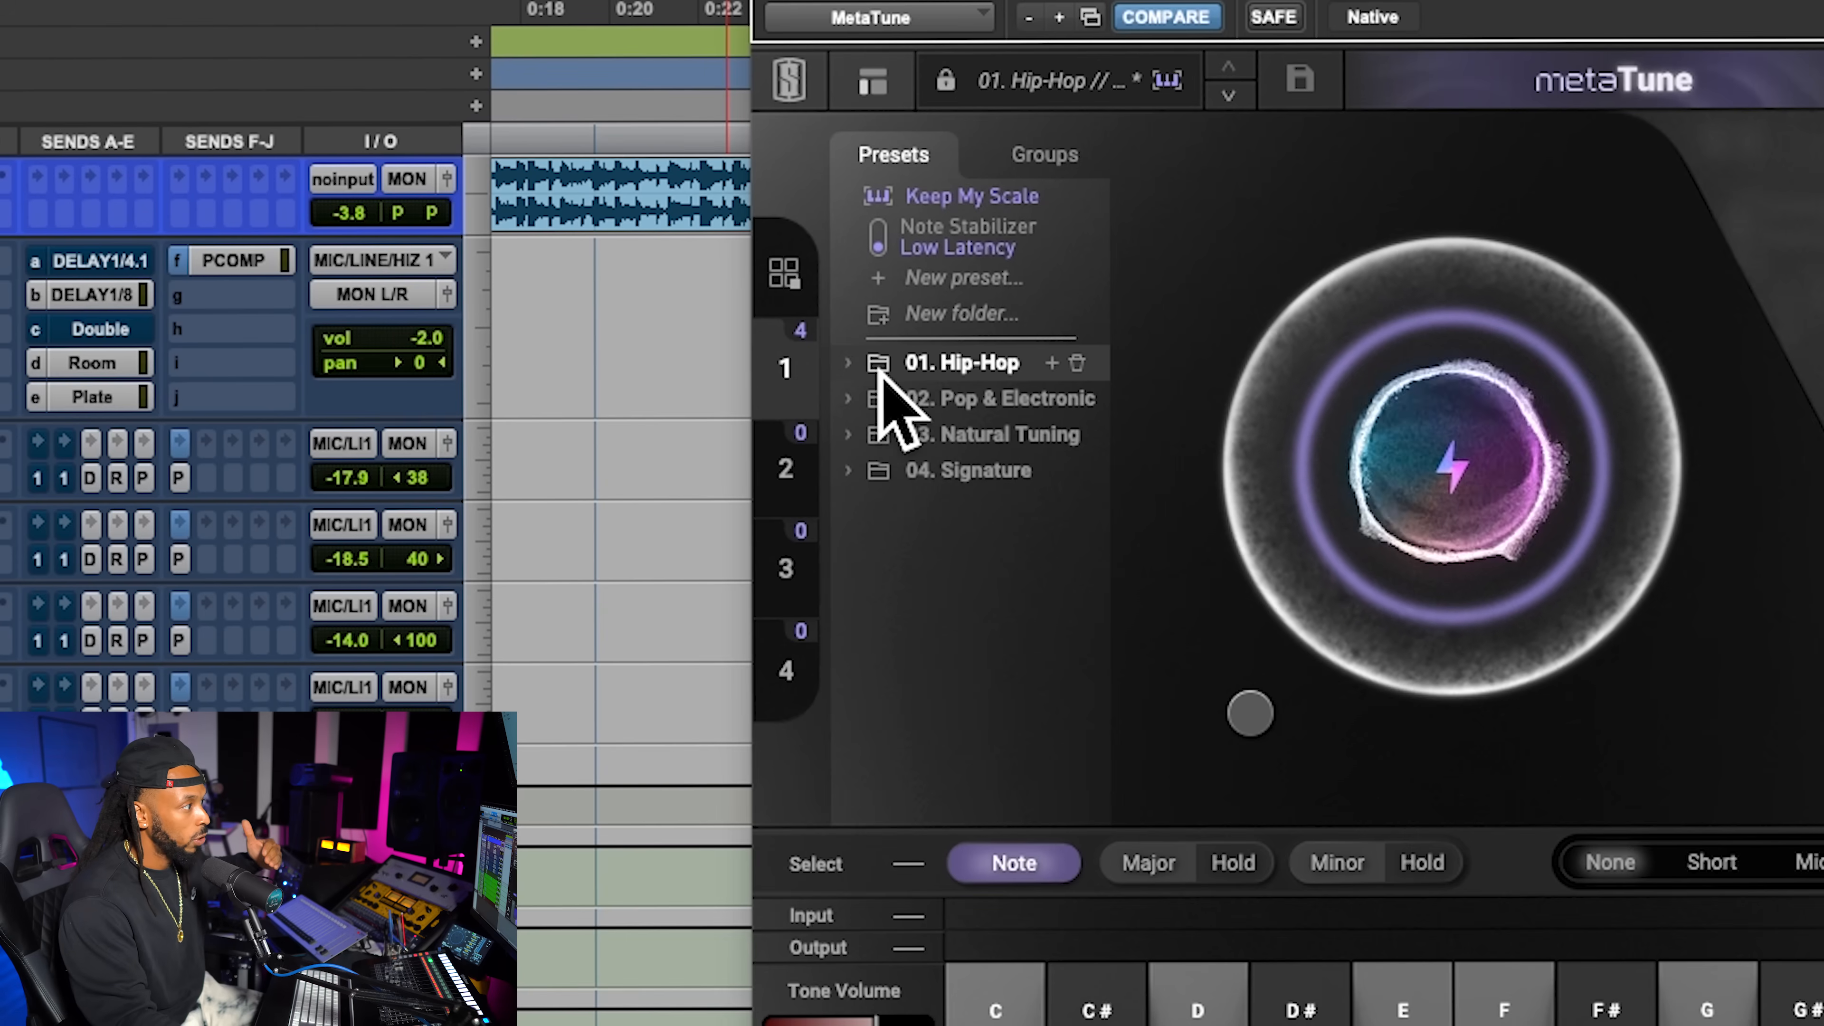
Rename Group 1 as BGVS in MetaTune's group list
left_click(1036, 161)
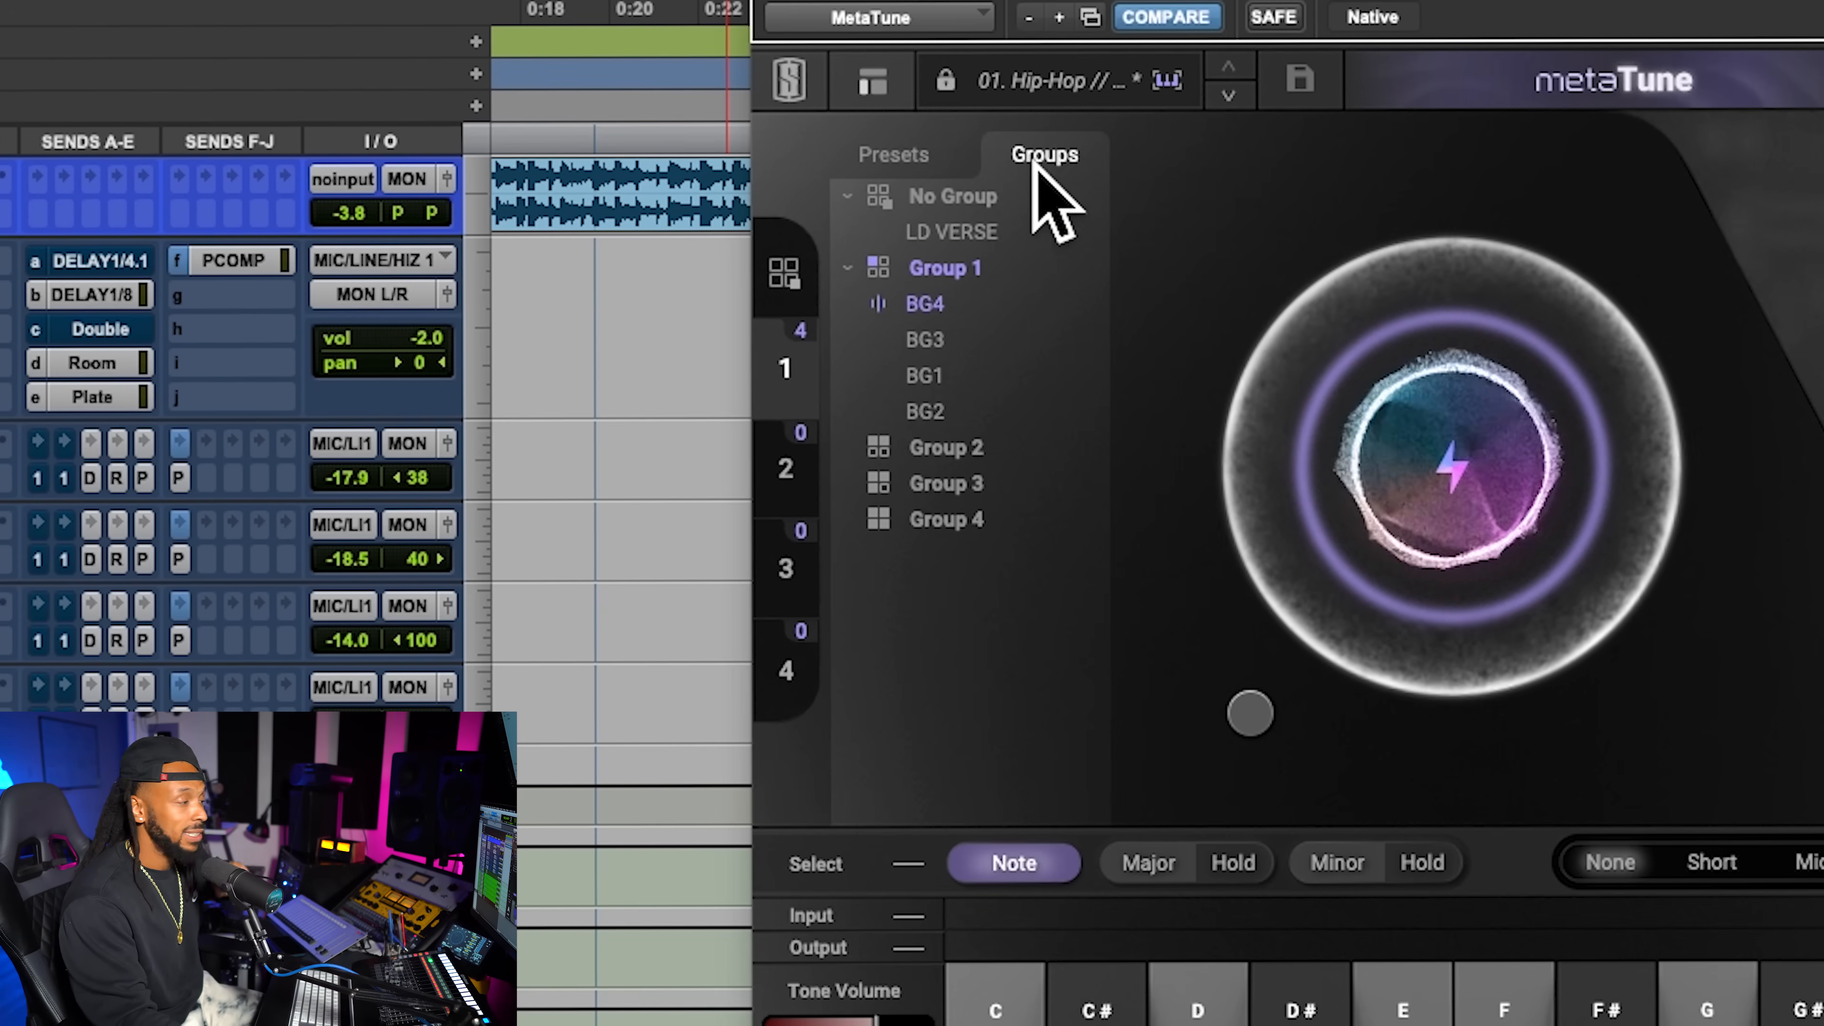
double_click(971, 281)
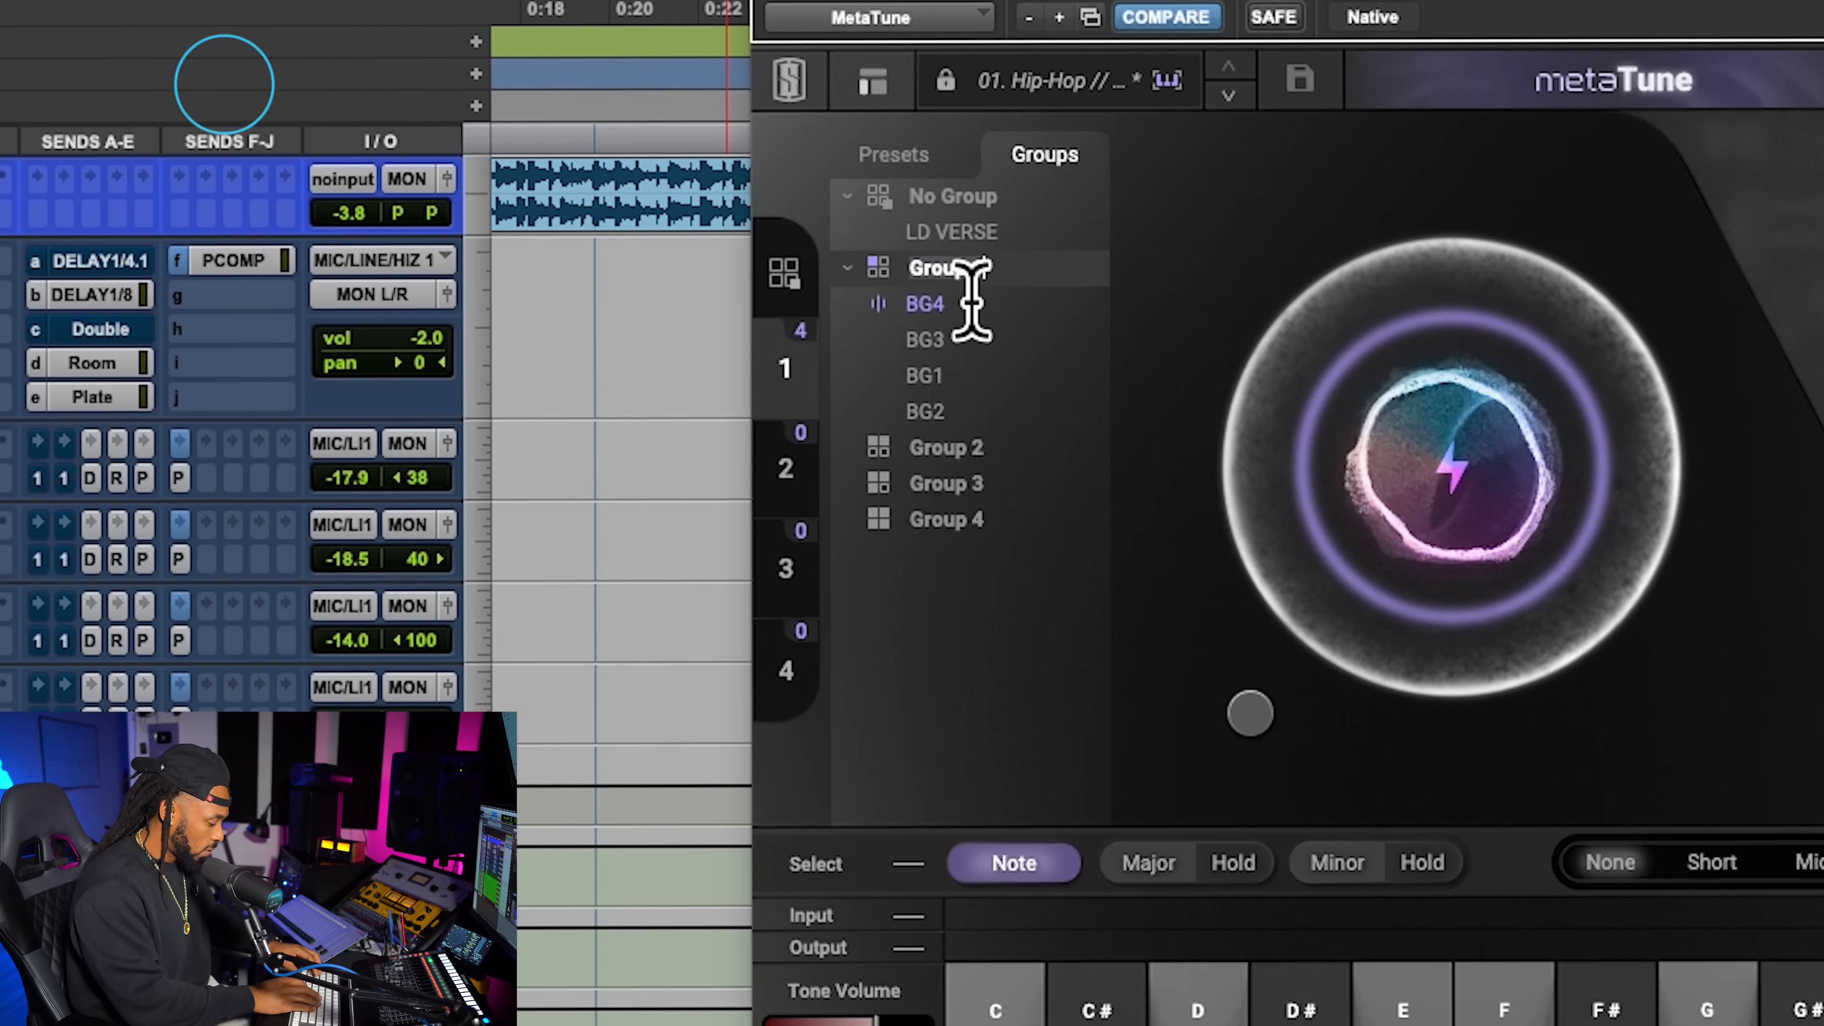
type("BGVS")
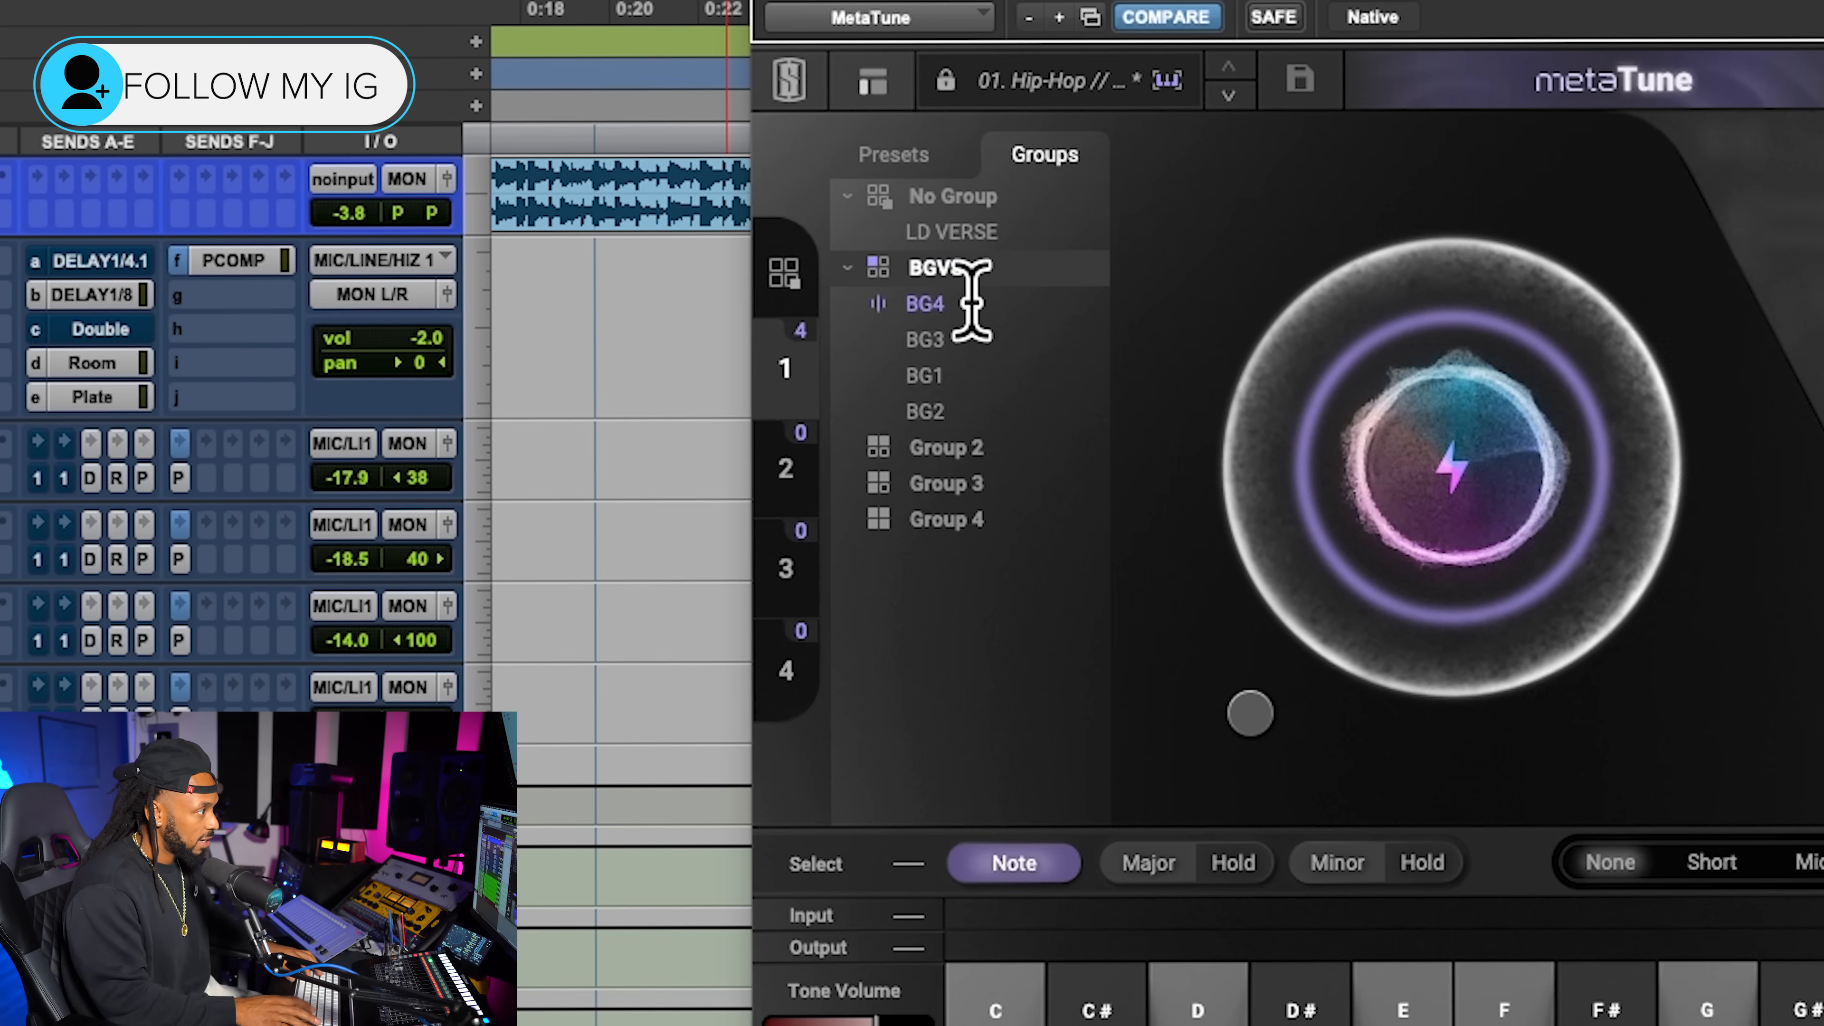
Confirm the BGVS group name, point out its instances, and collapse the group's instance list
key("Return")
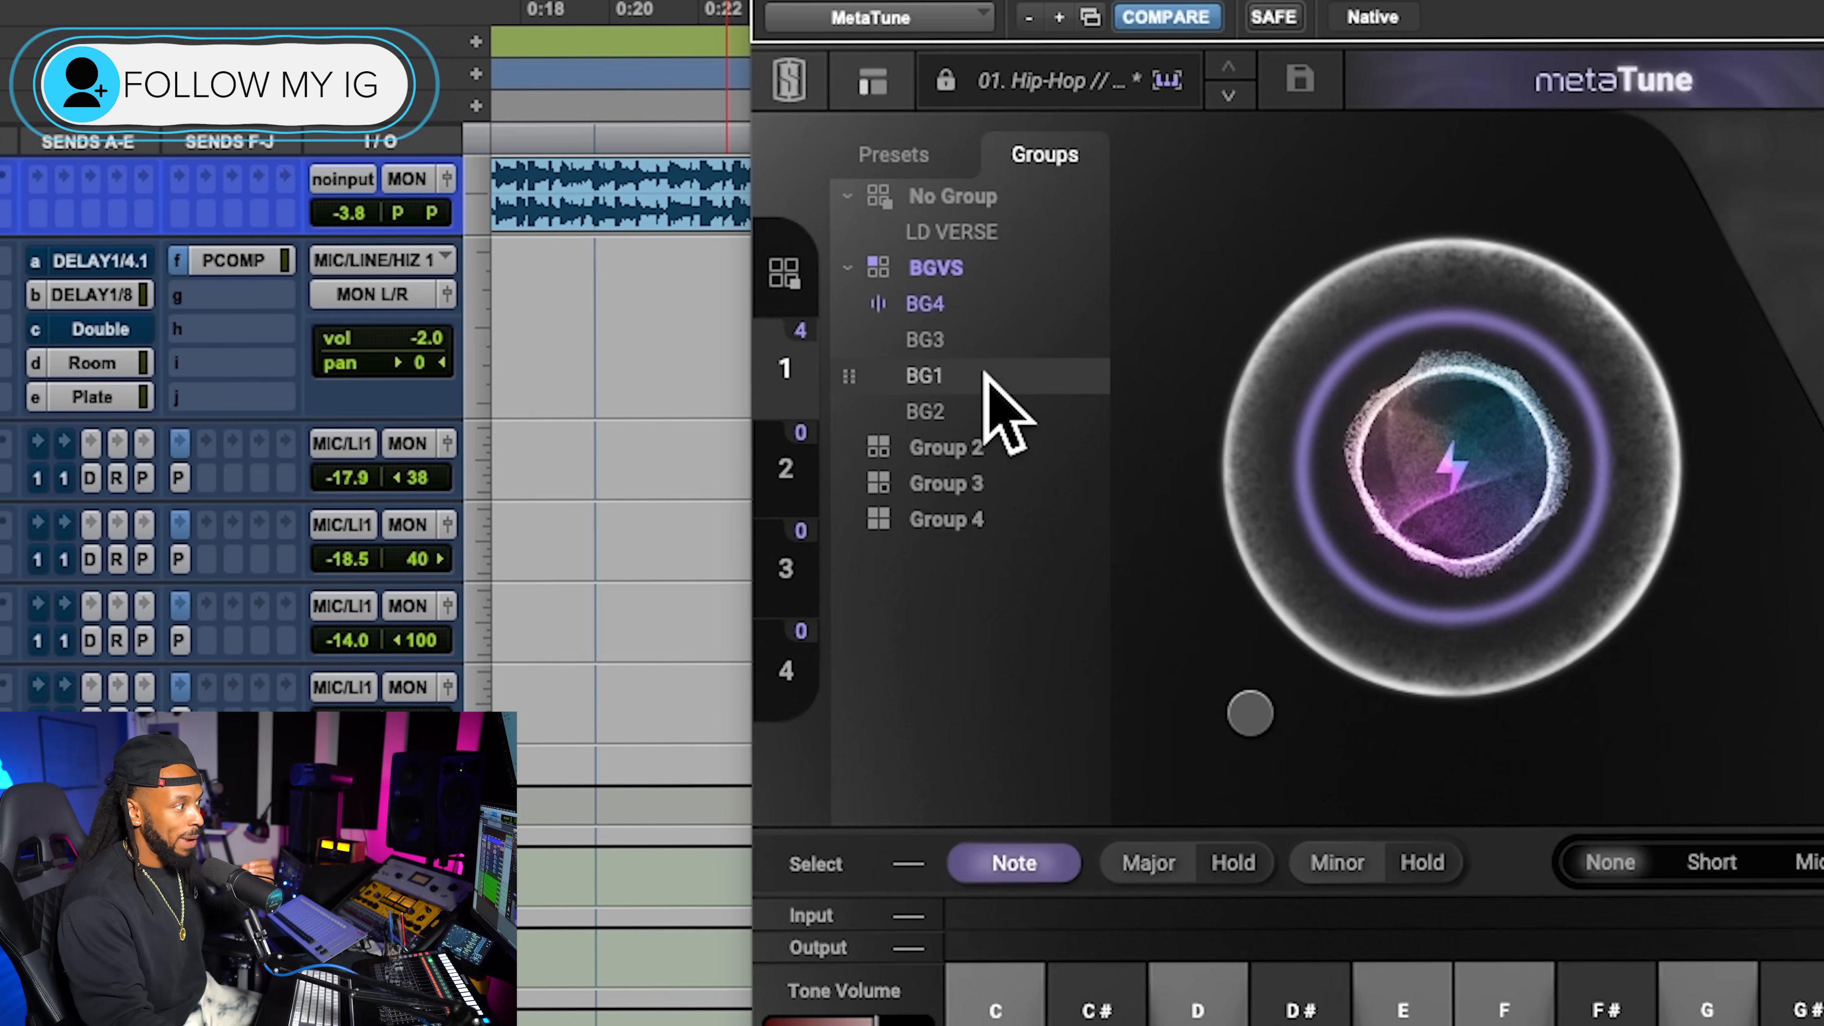
left_click_drag(851, 381, 852, 348)
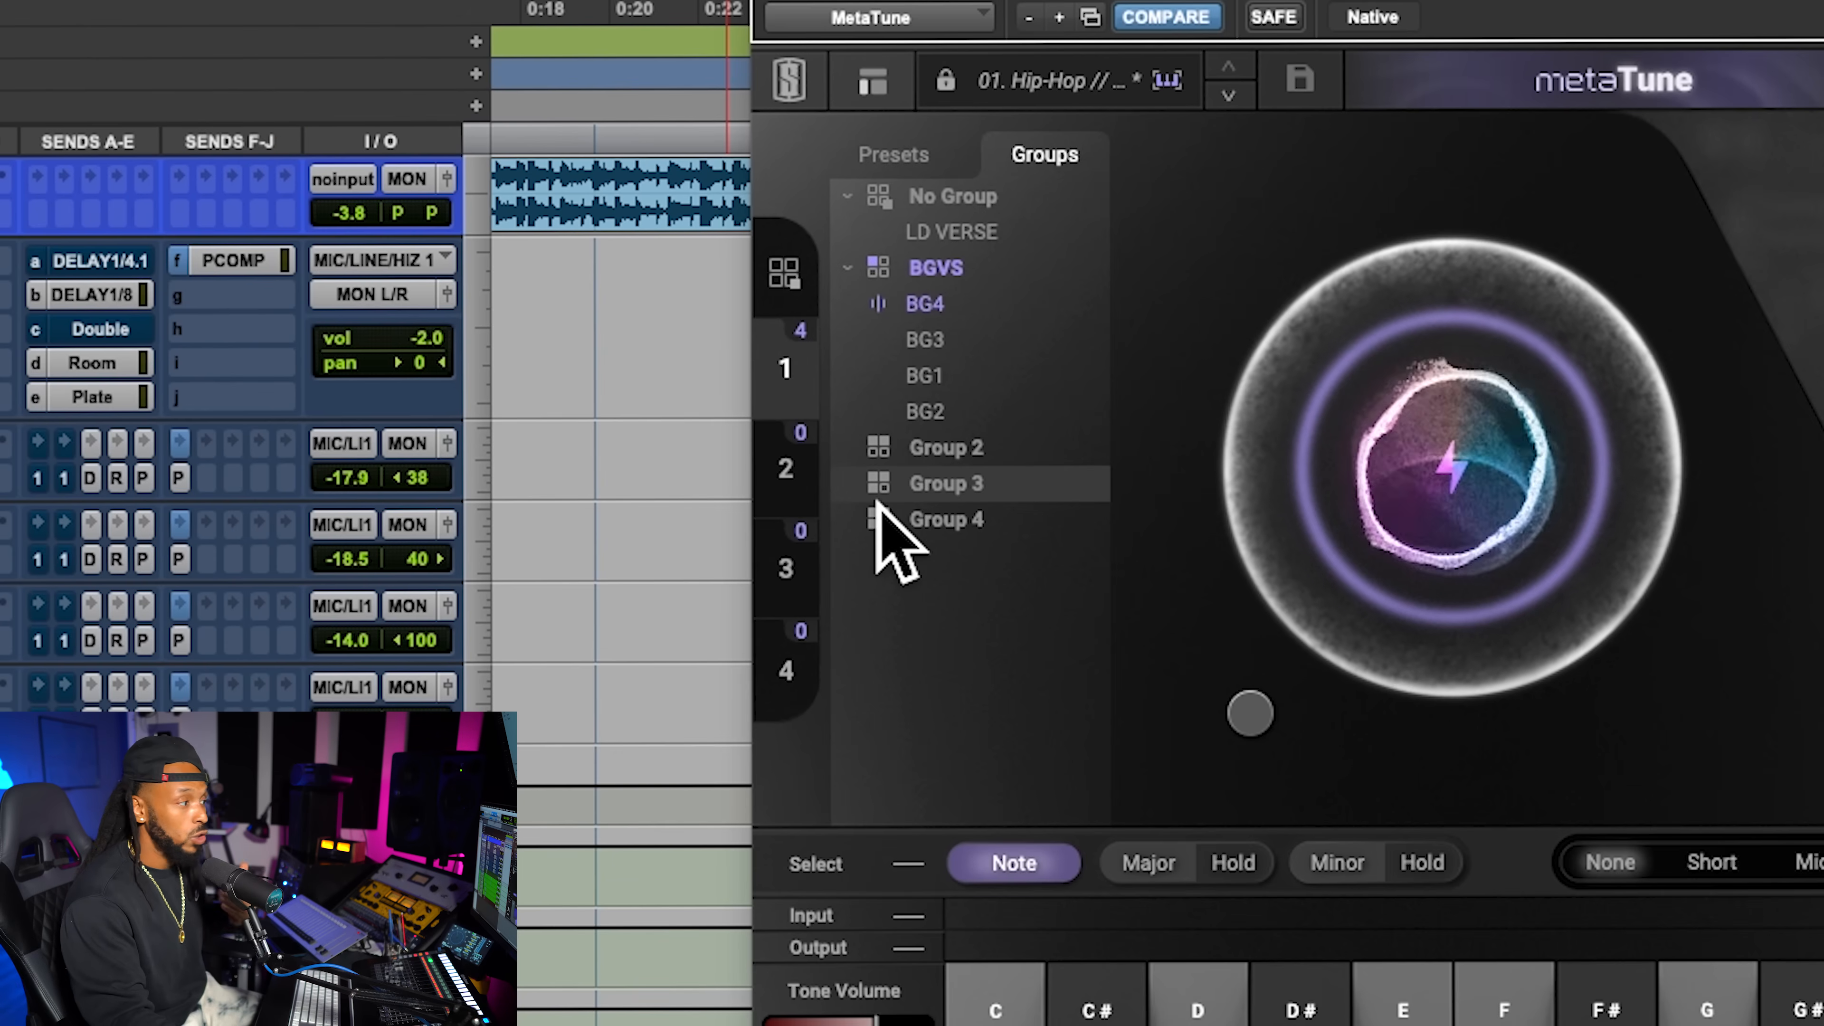
mouse_move(849, 412)
left_mouse_down()
mouse_move(859, 493)
mouse_move(835, 400)
mouse_move(856, 402)
left_mouse_up()
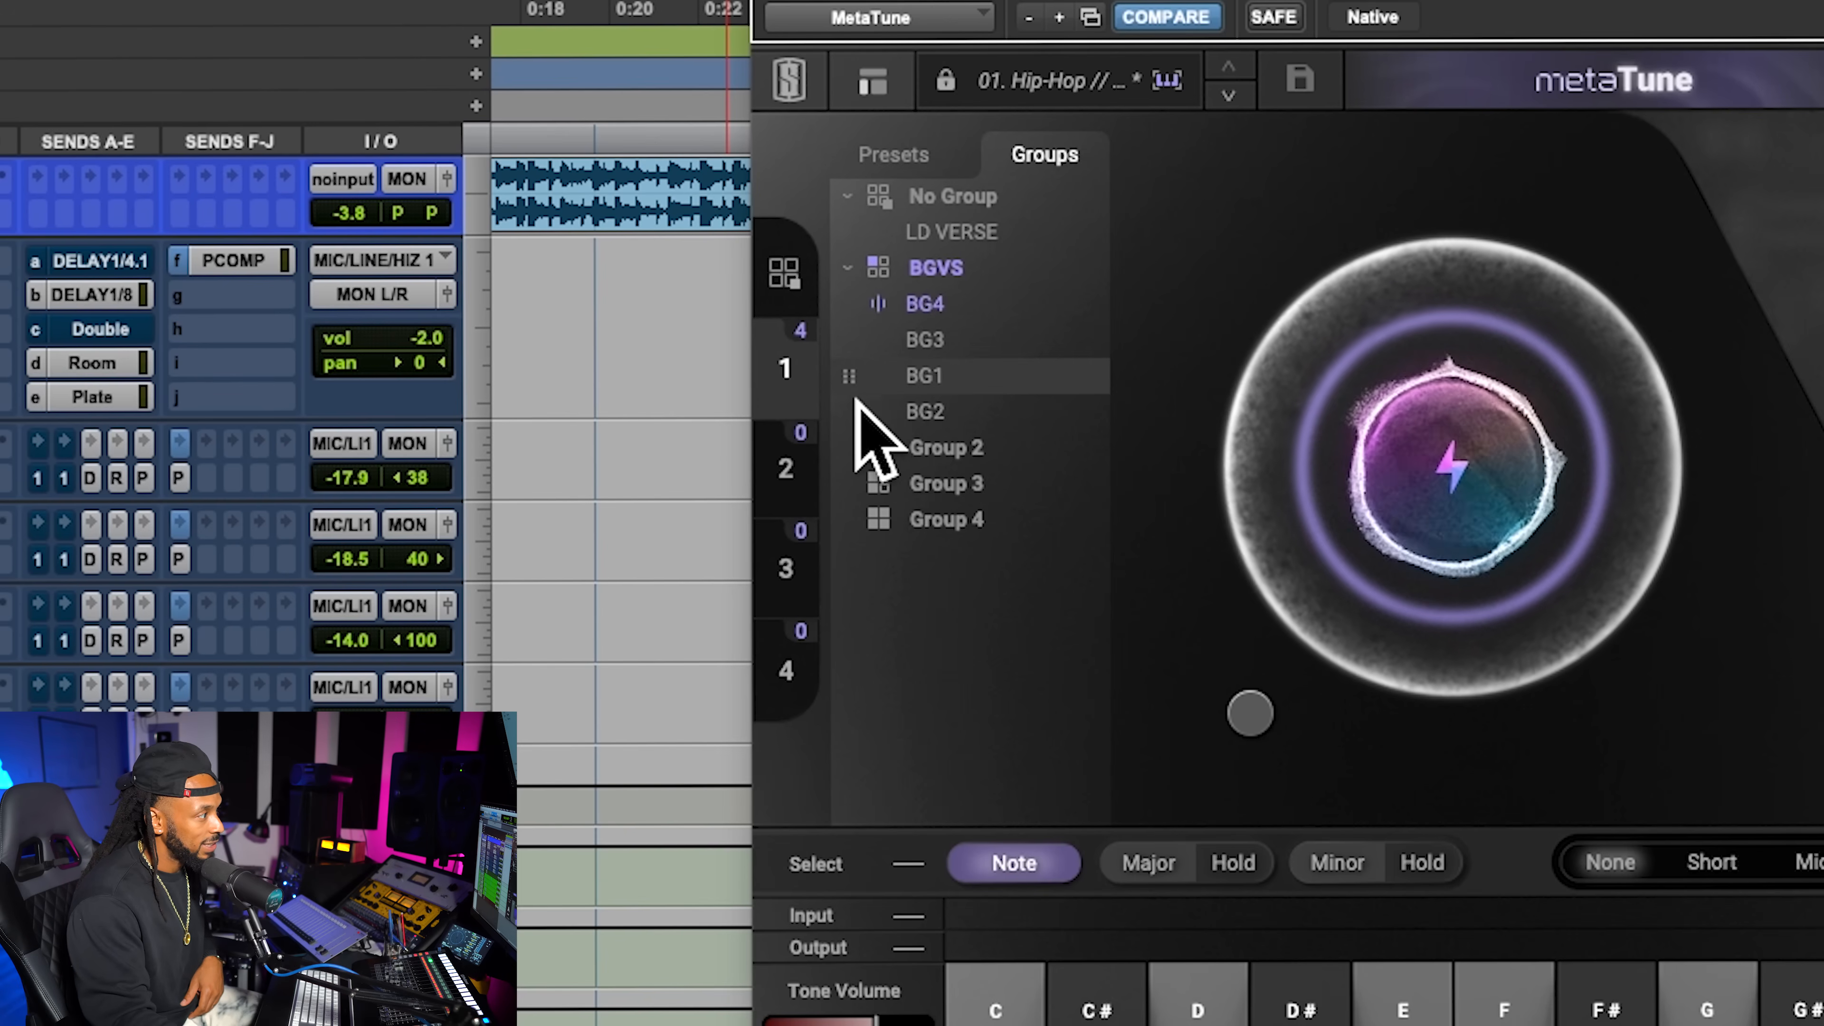
left_click_drag(1139, 2, 1139, 0)
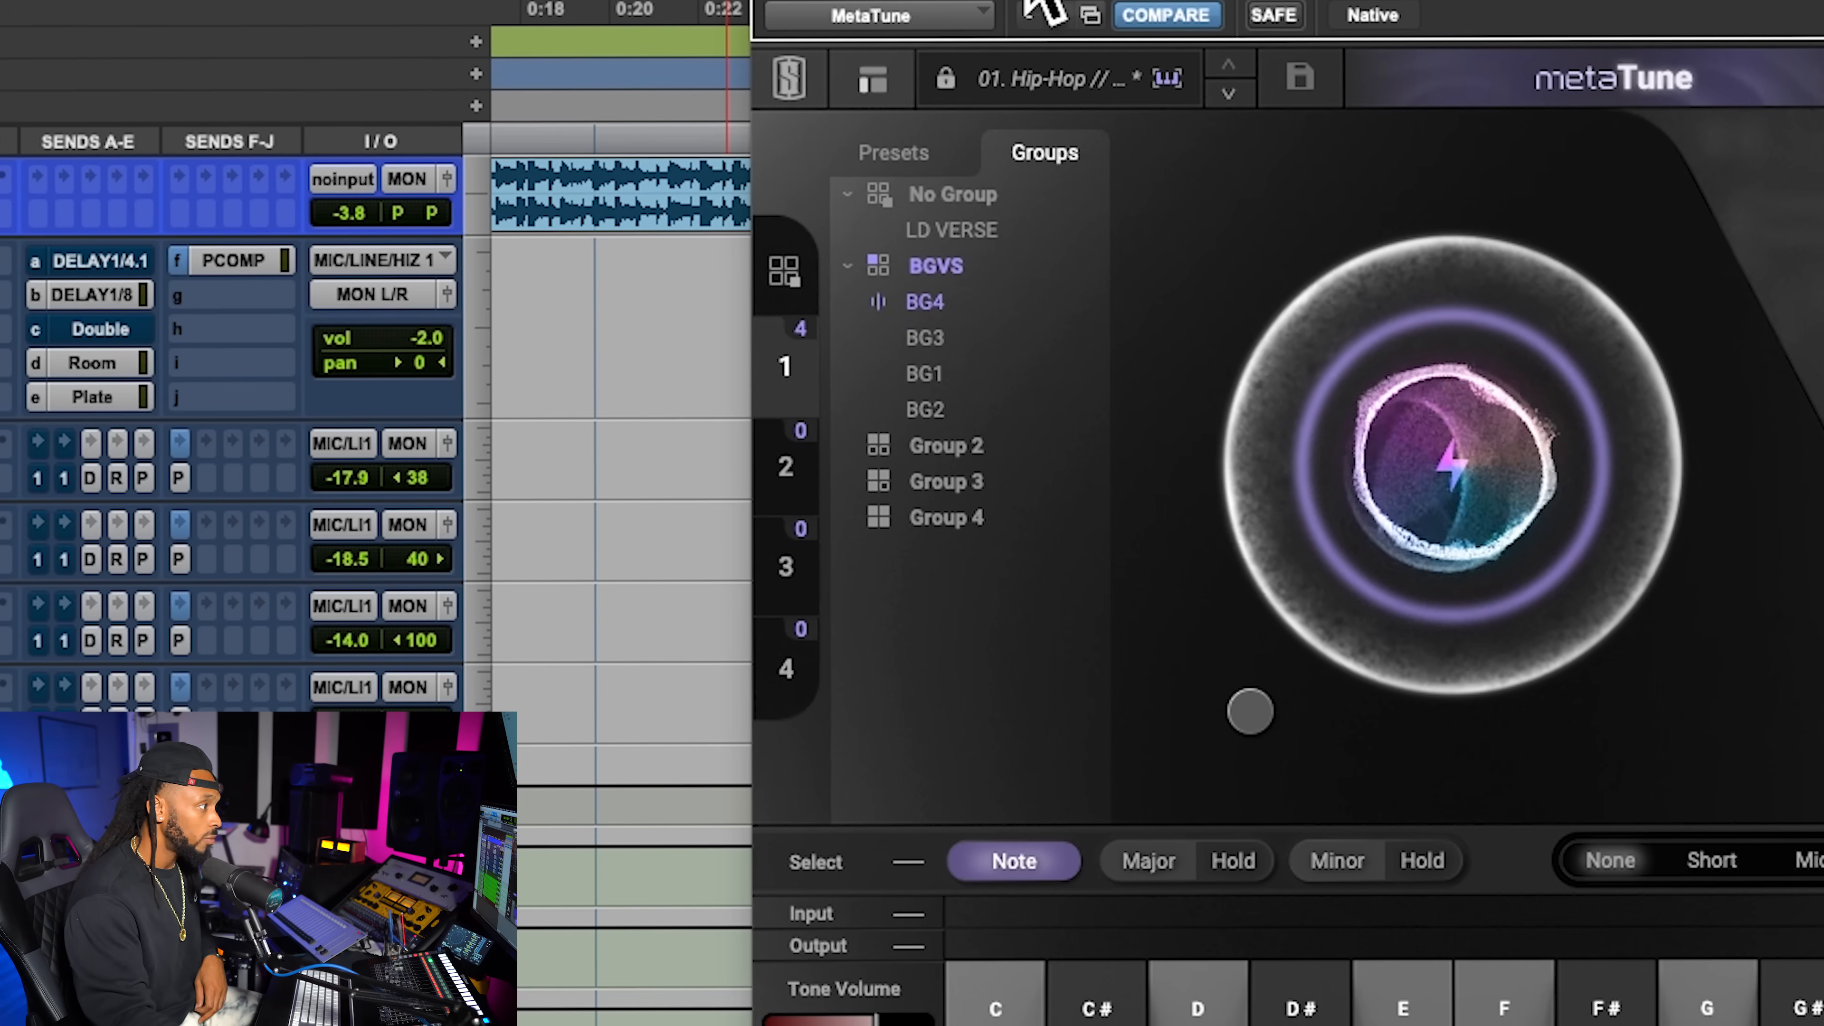
left_click(848, 266)
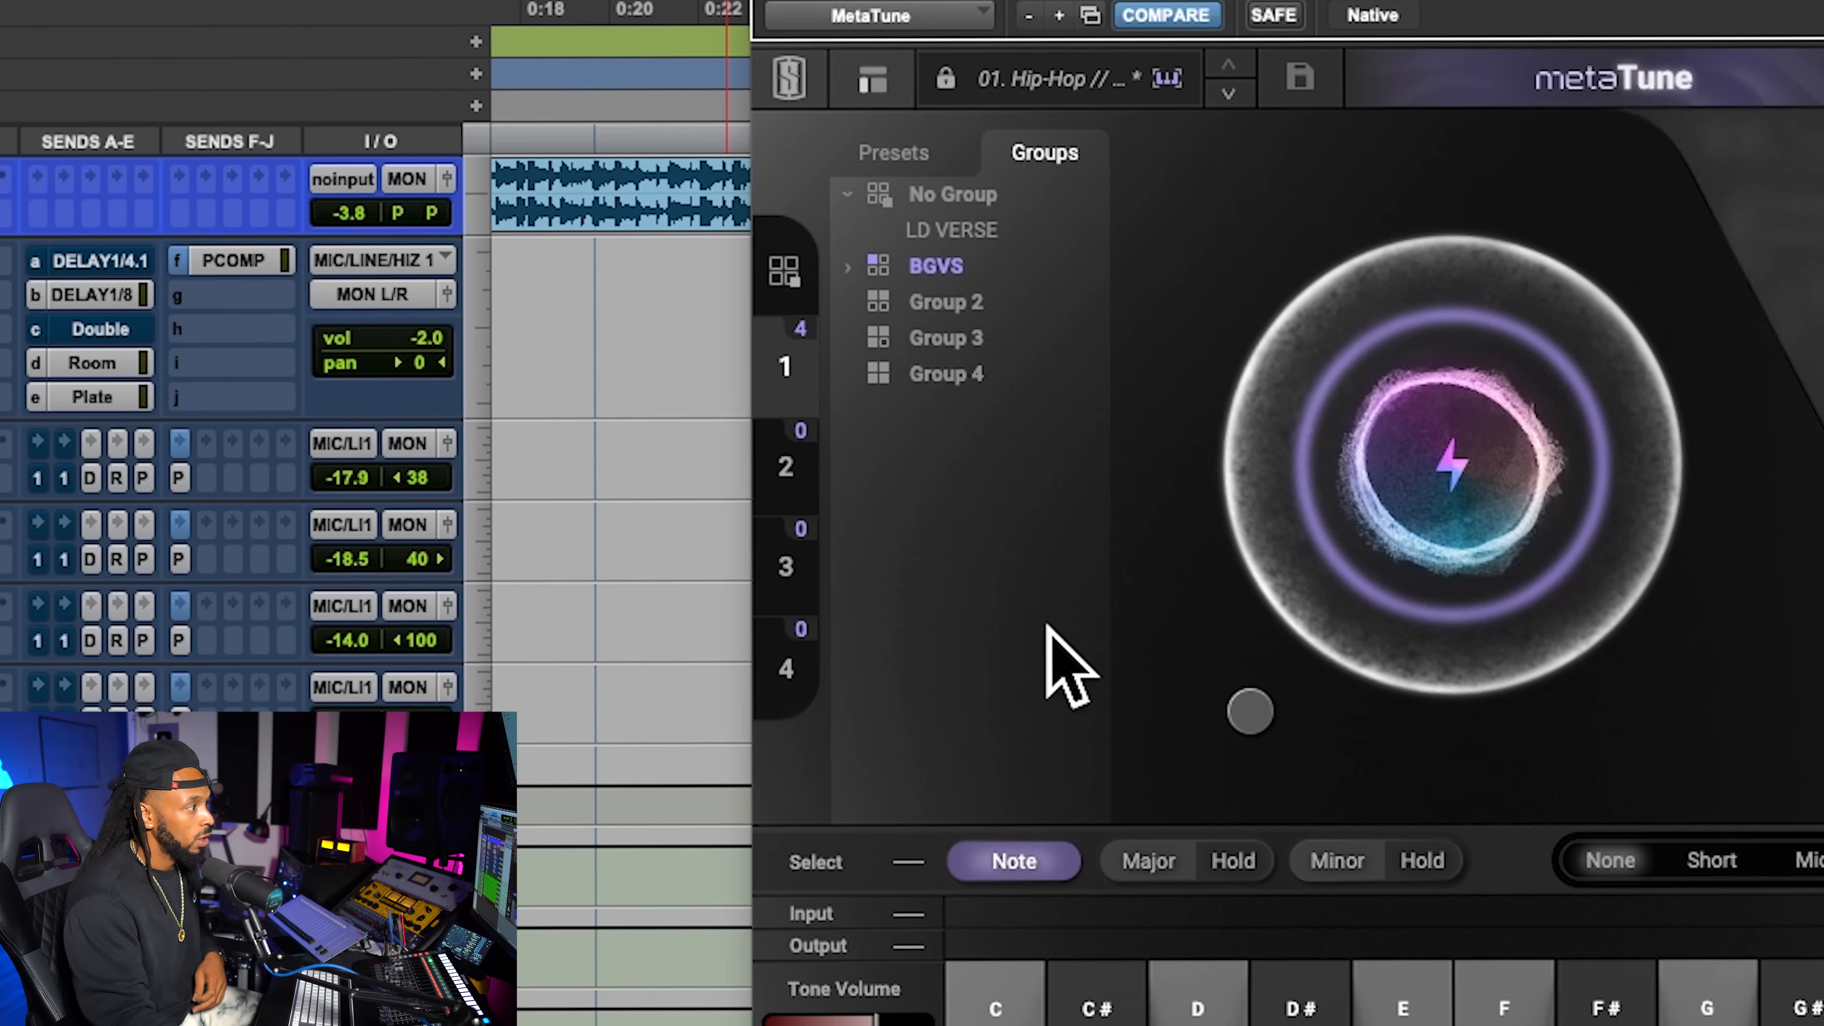
During playback, raise BG4's Doubler dry/wet and width to about a third each, with the BG3 and BG4 MetaTune windows arranged side by side
key("space")
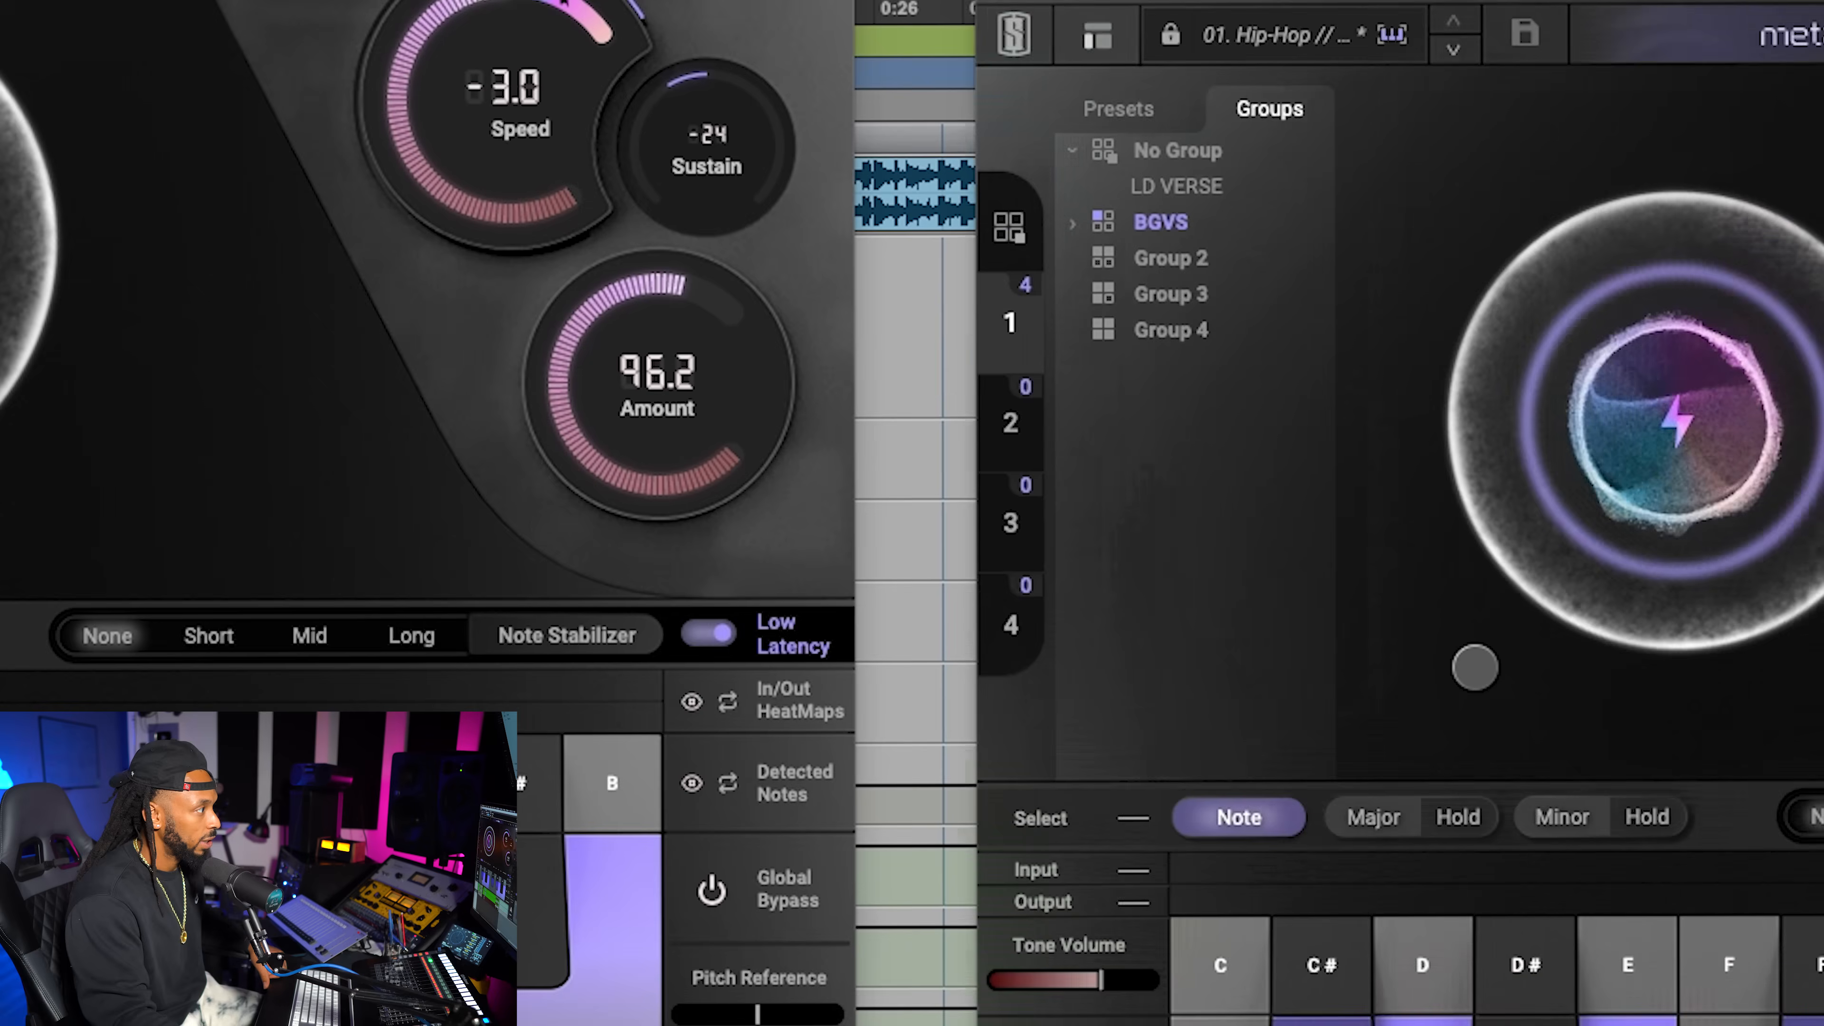
left_click_drag(1437, 1, 1493, 1)
mouse_move(1540, 520)
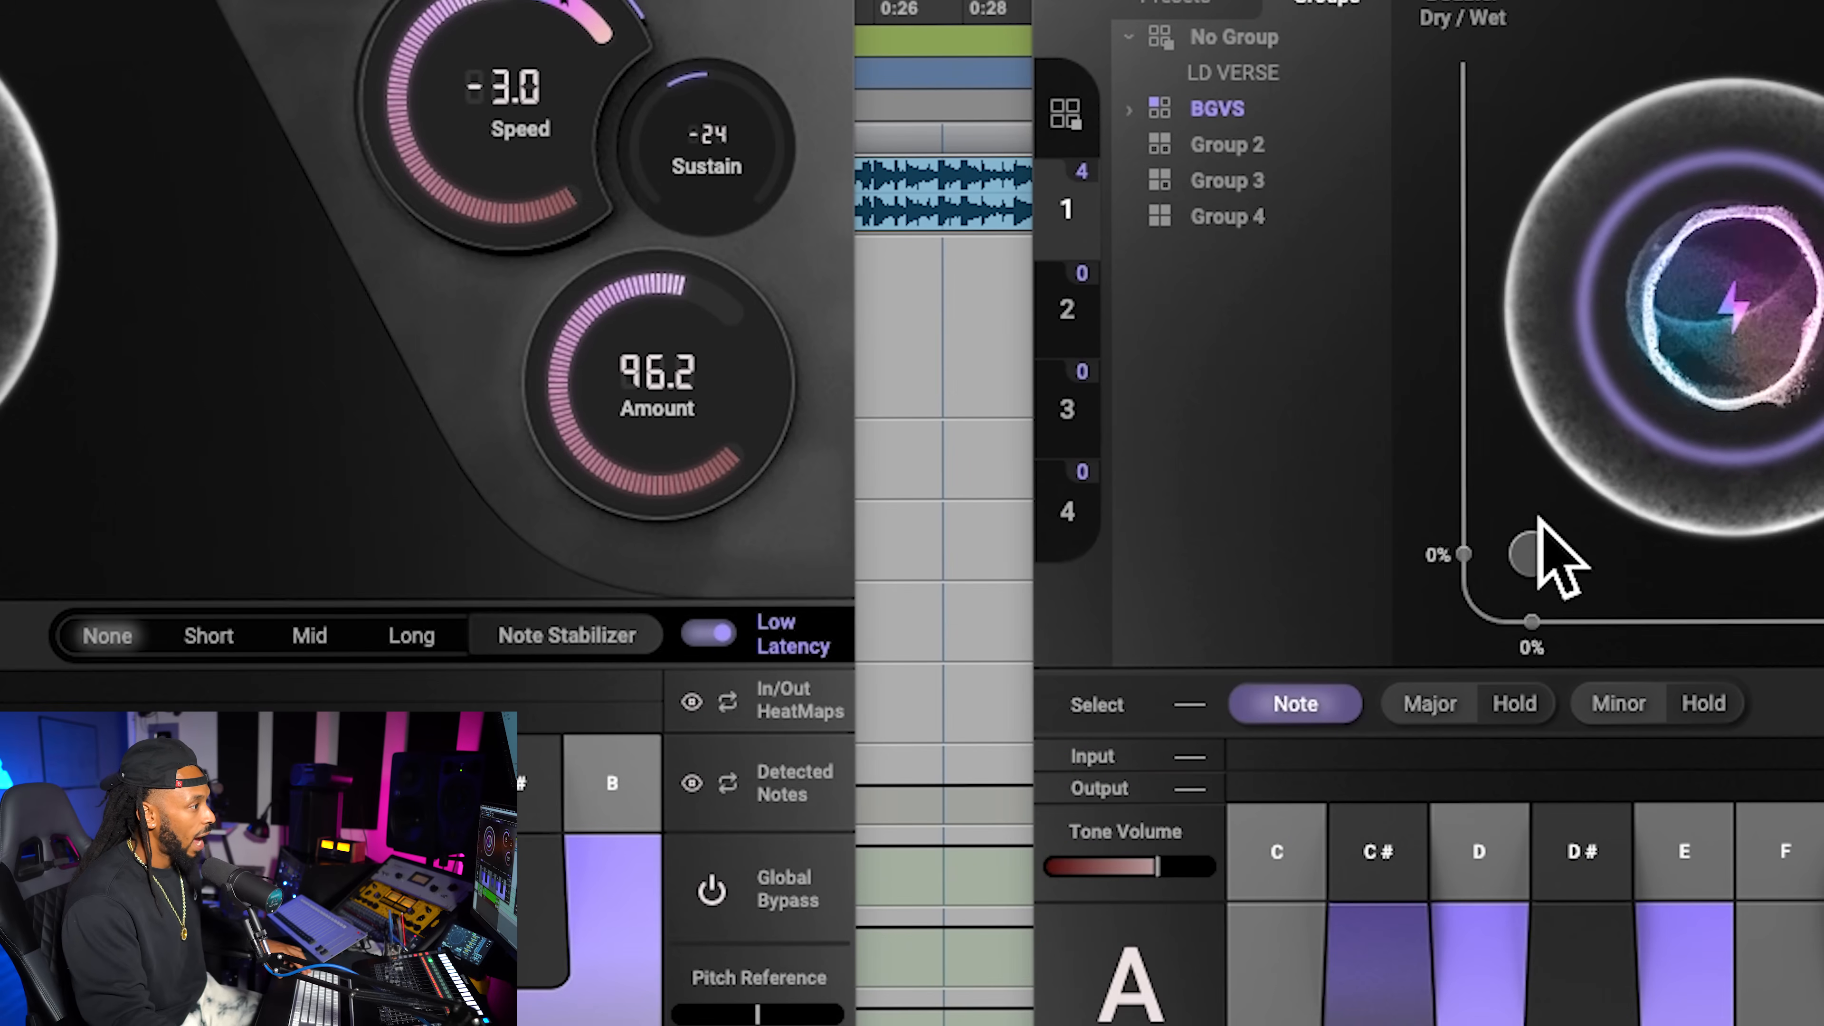
left_click_drag(1533, 556, 1678, 428)
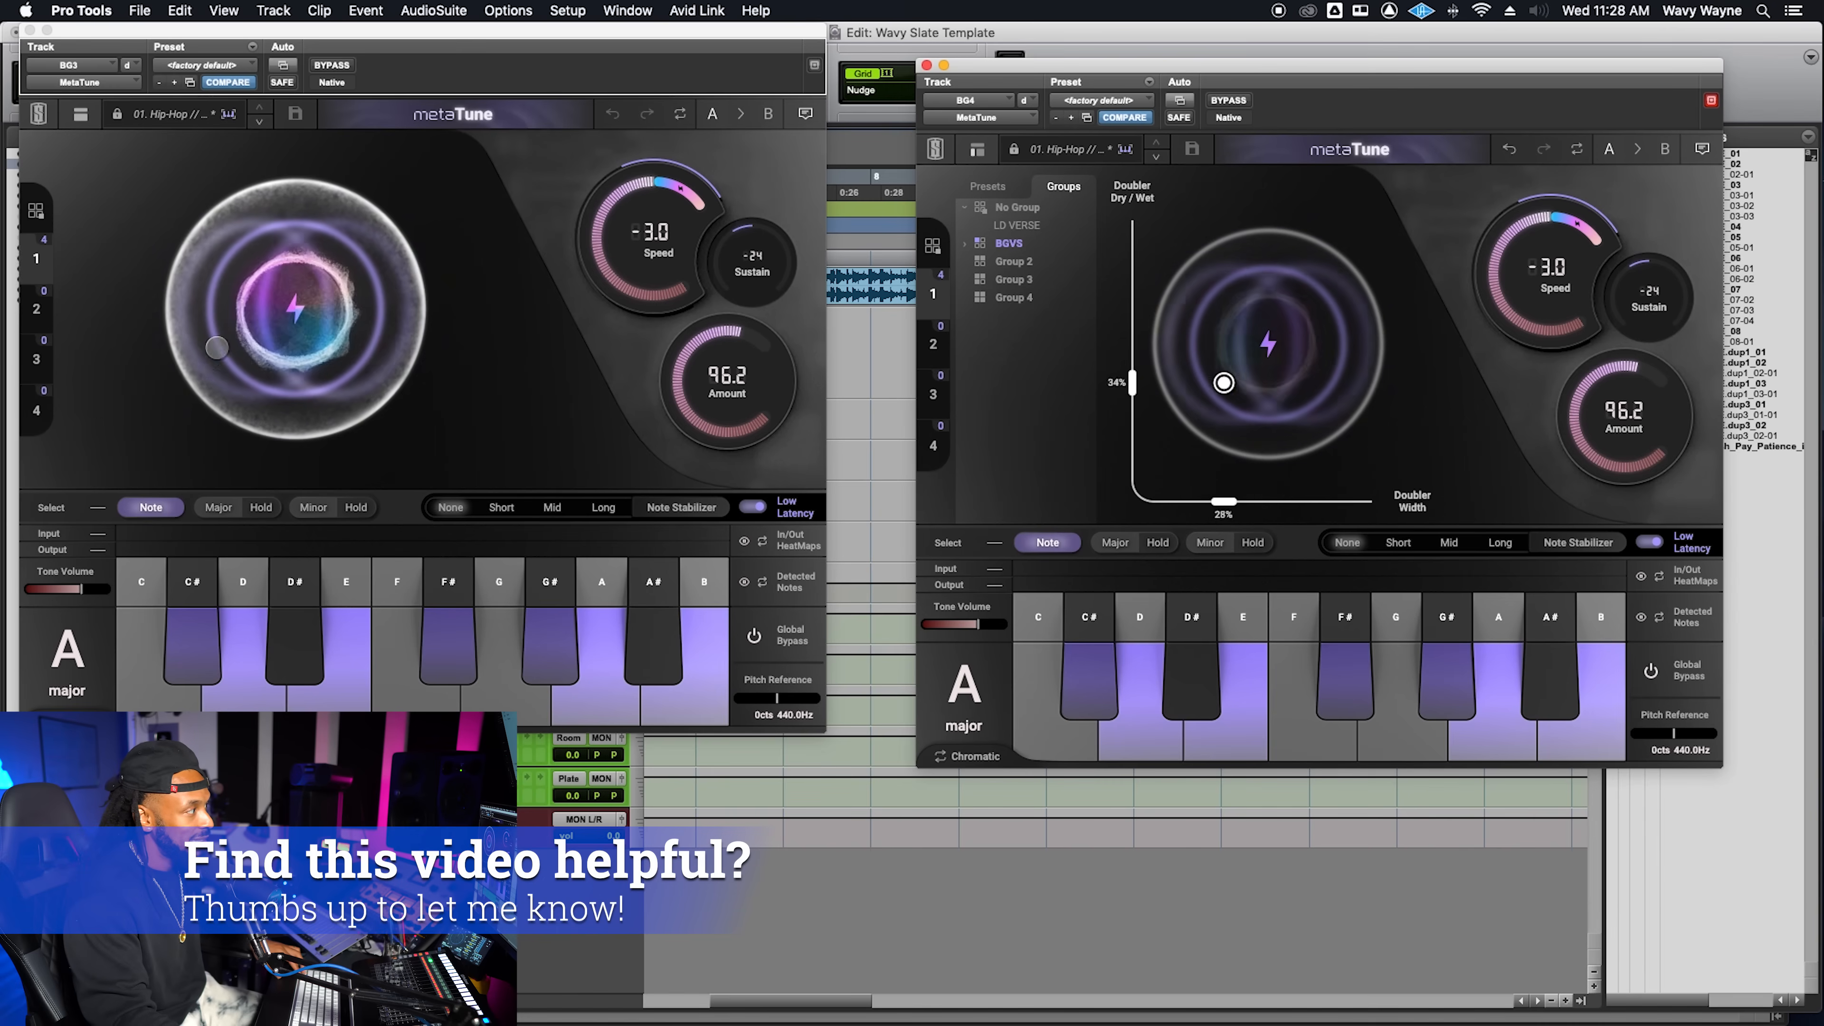
left_click_drag(1239, 403, 1342, 330)
left_click_drag(1200, 361, 1344, 351)
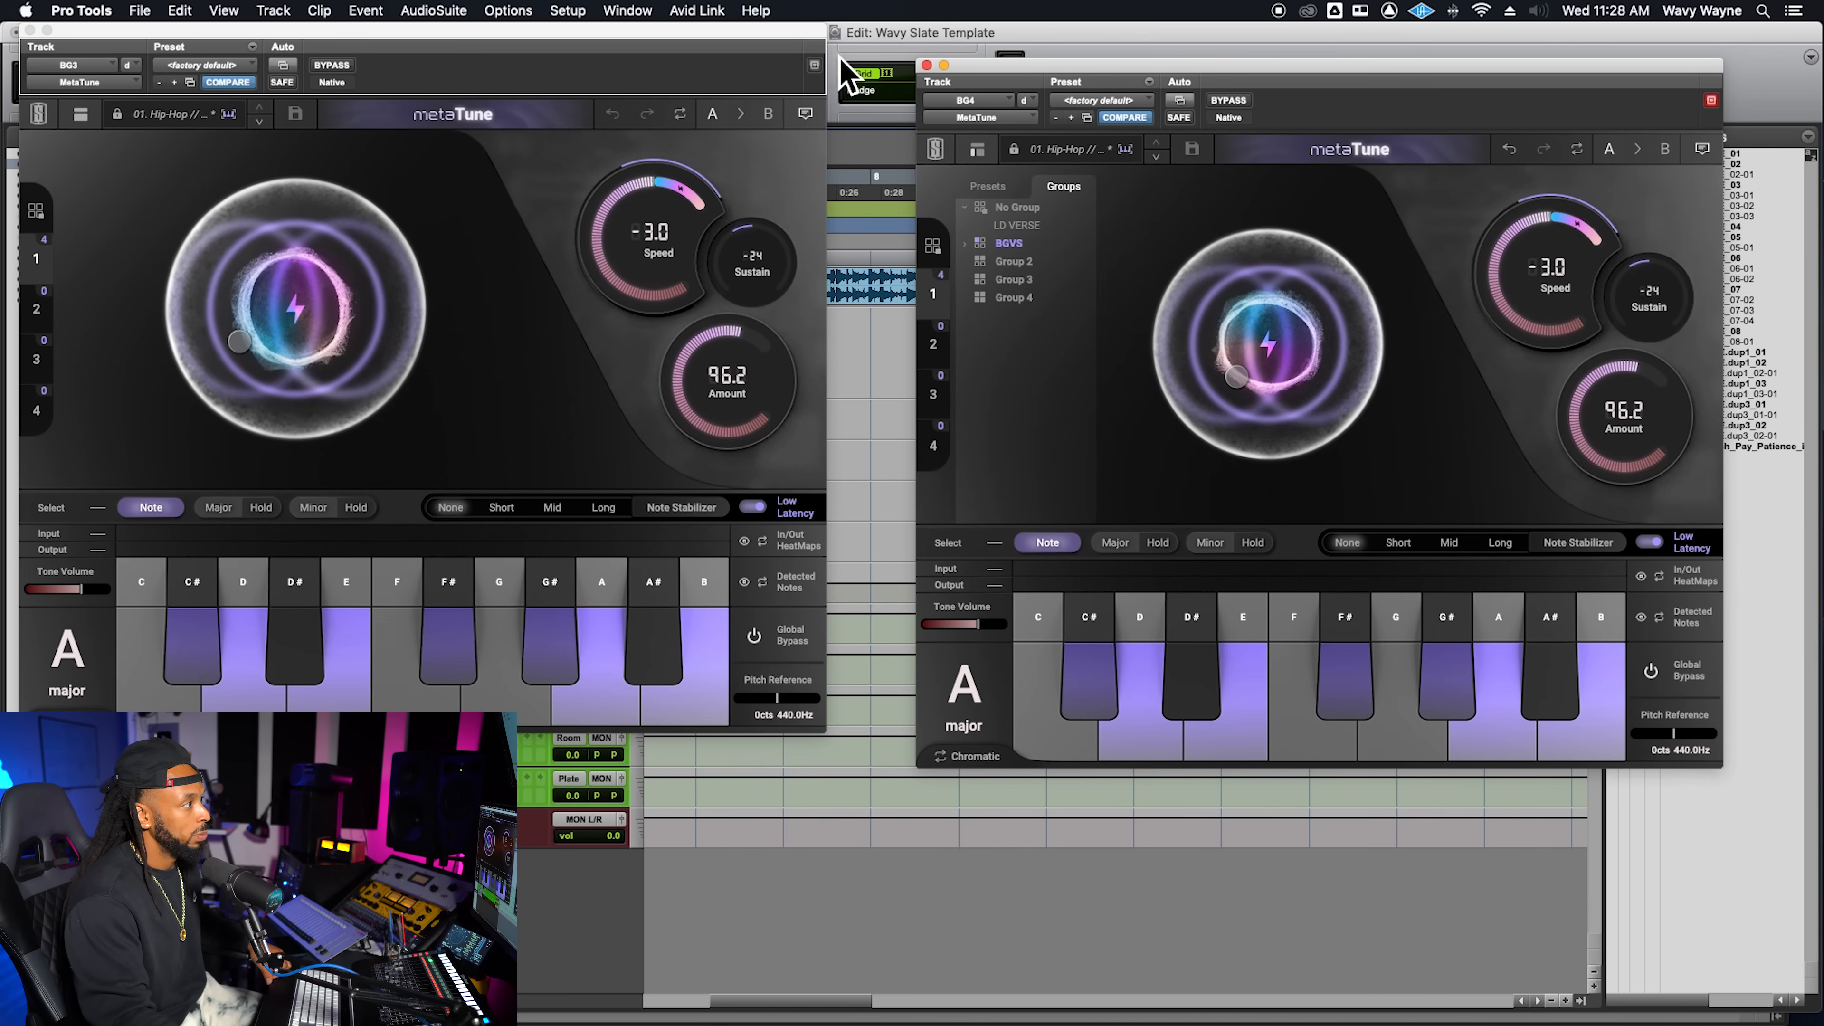
left_click_drag(817, 40, 849, 99)
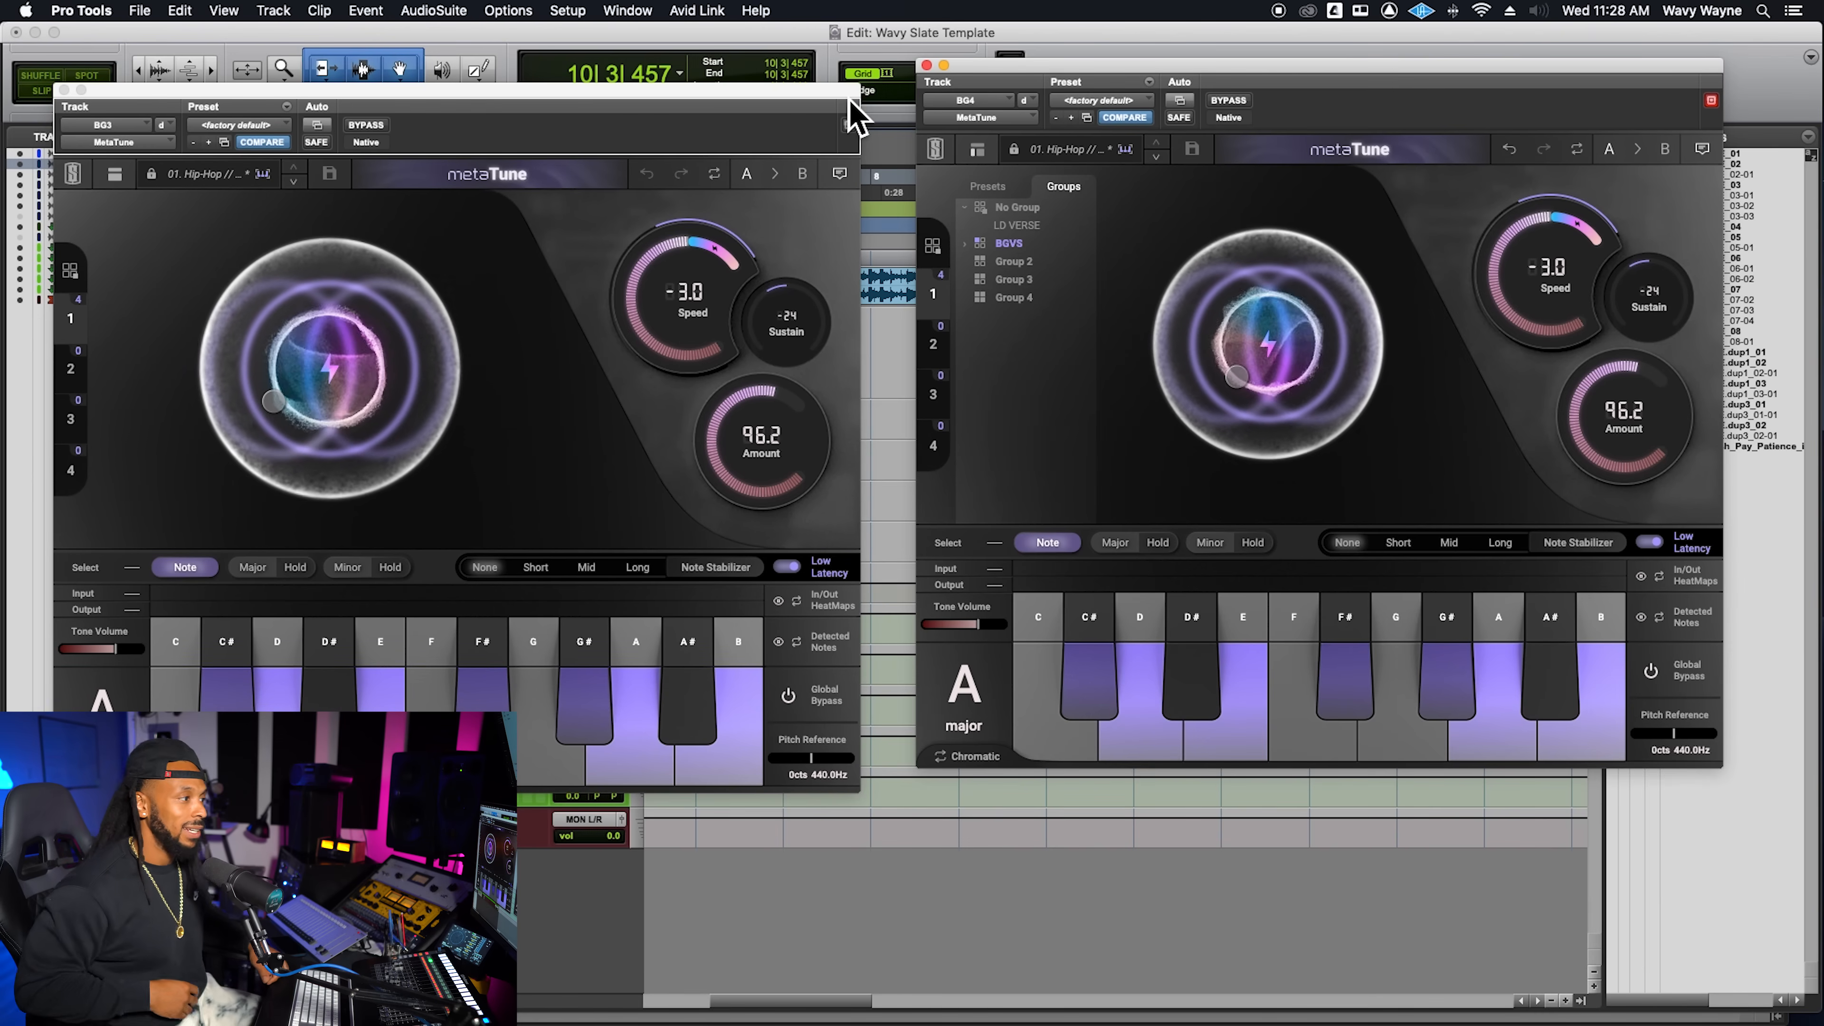